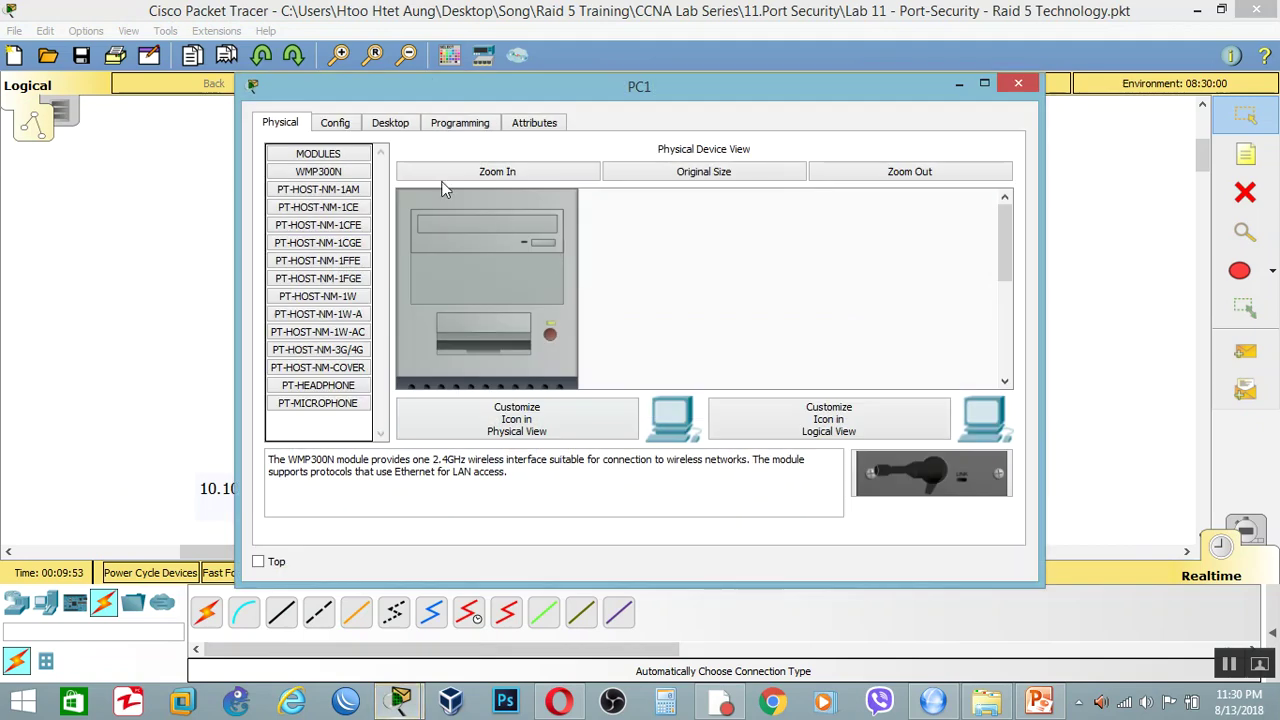
pyautogui.click(400, 123)
pyautogui.moveTo(609, 84); pyautogui.dragTo(982, 64)
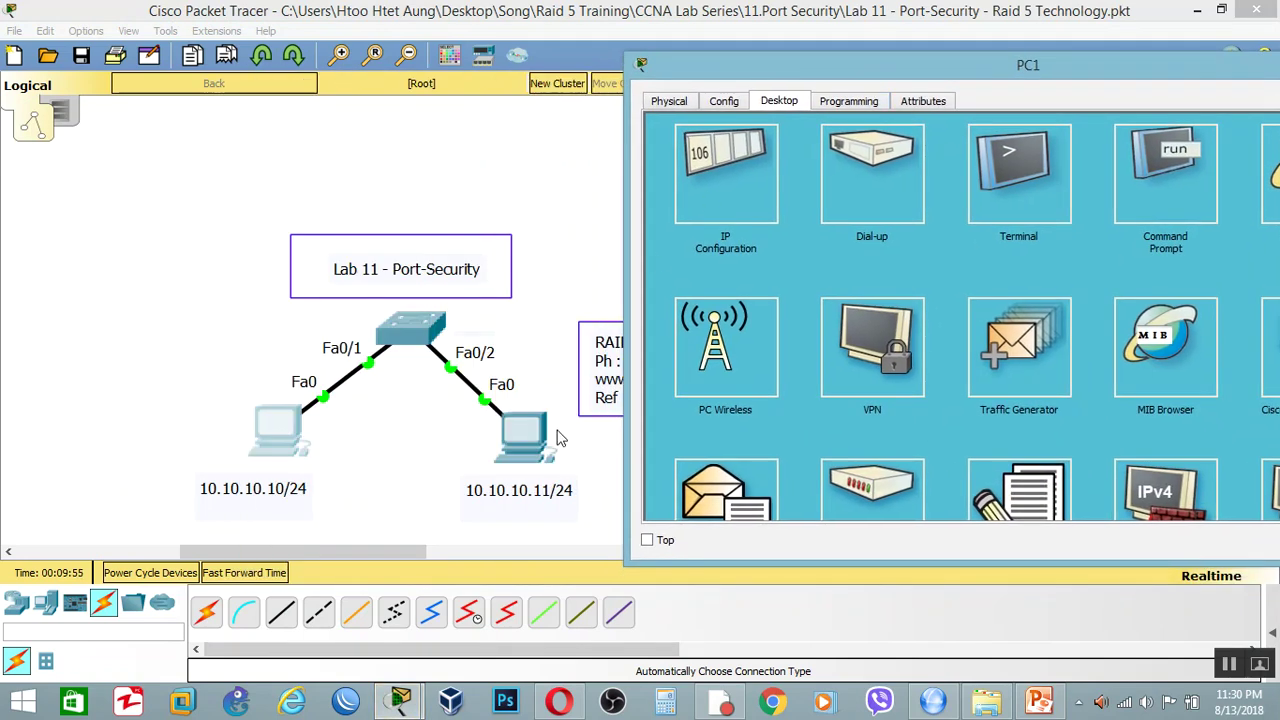
pyautogui.click(1125, 185)
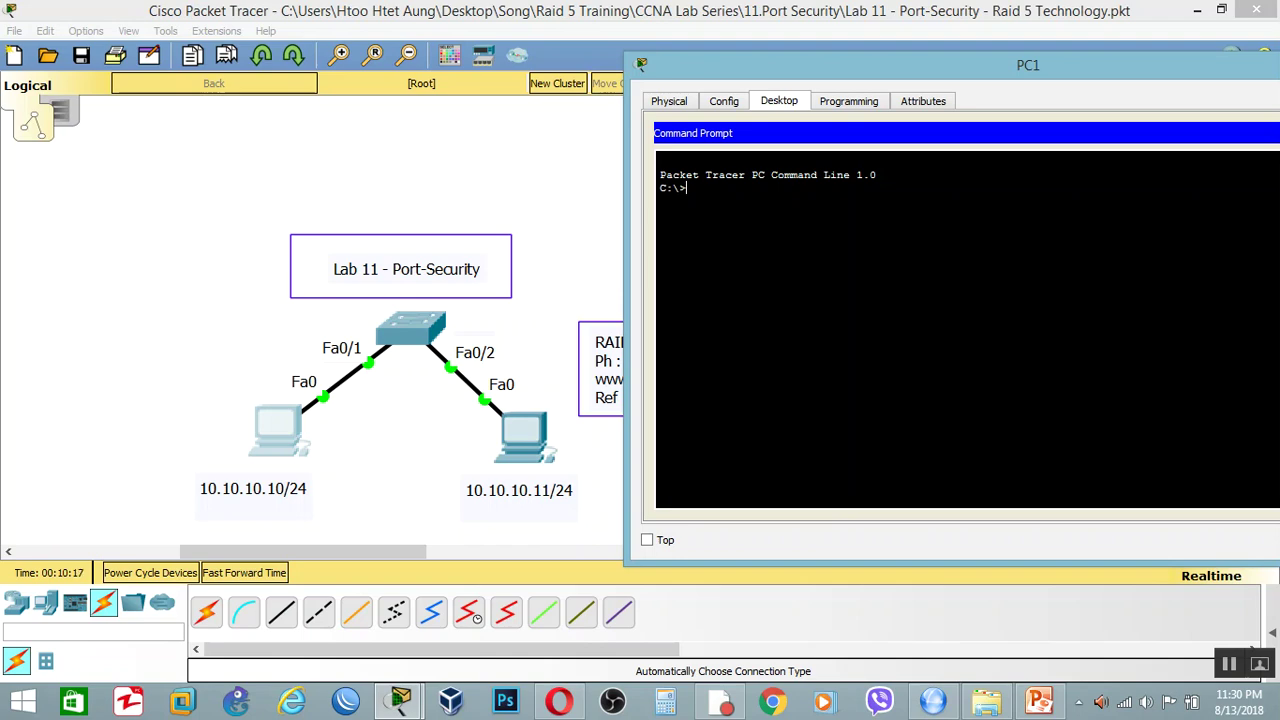
pyautogui.doubleClick(1072, 72)
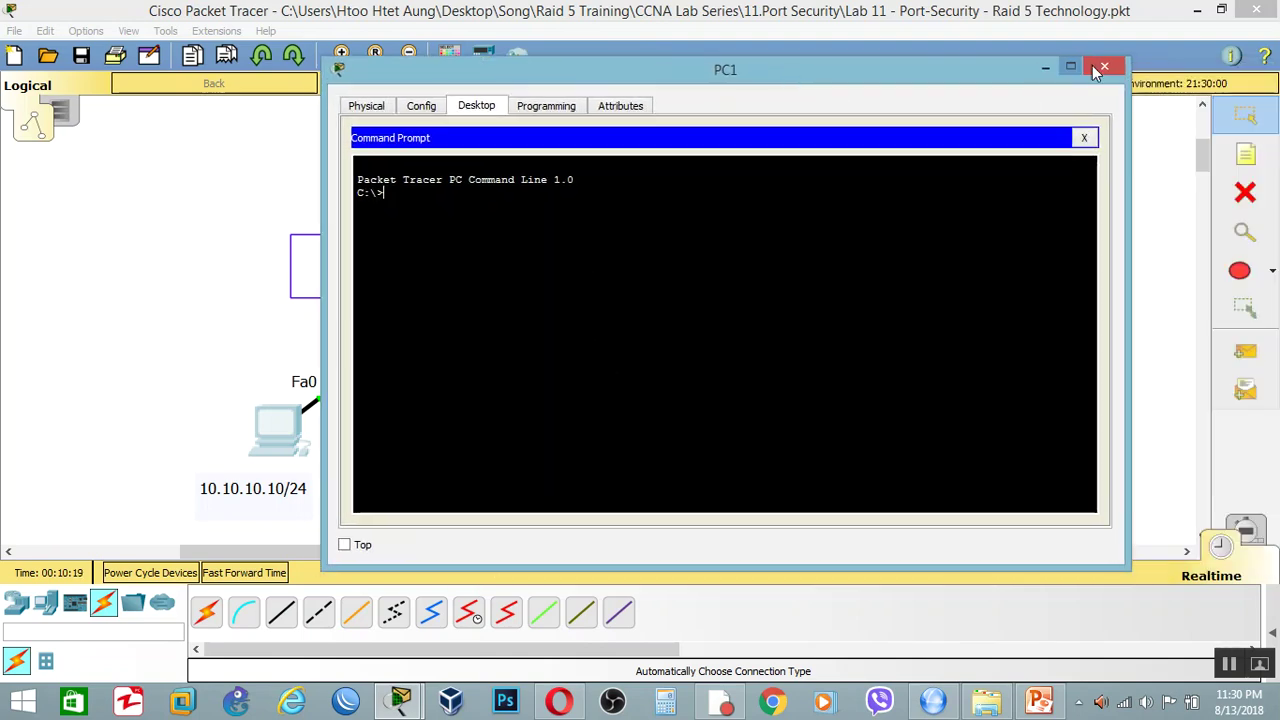
pyautogui.click(1104, 66)
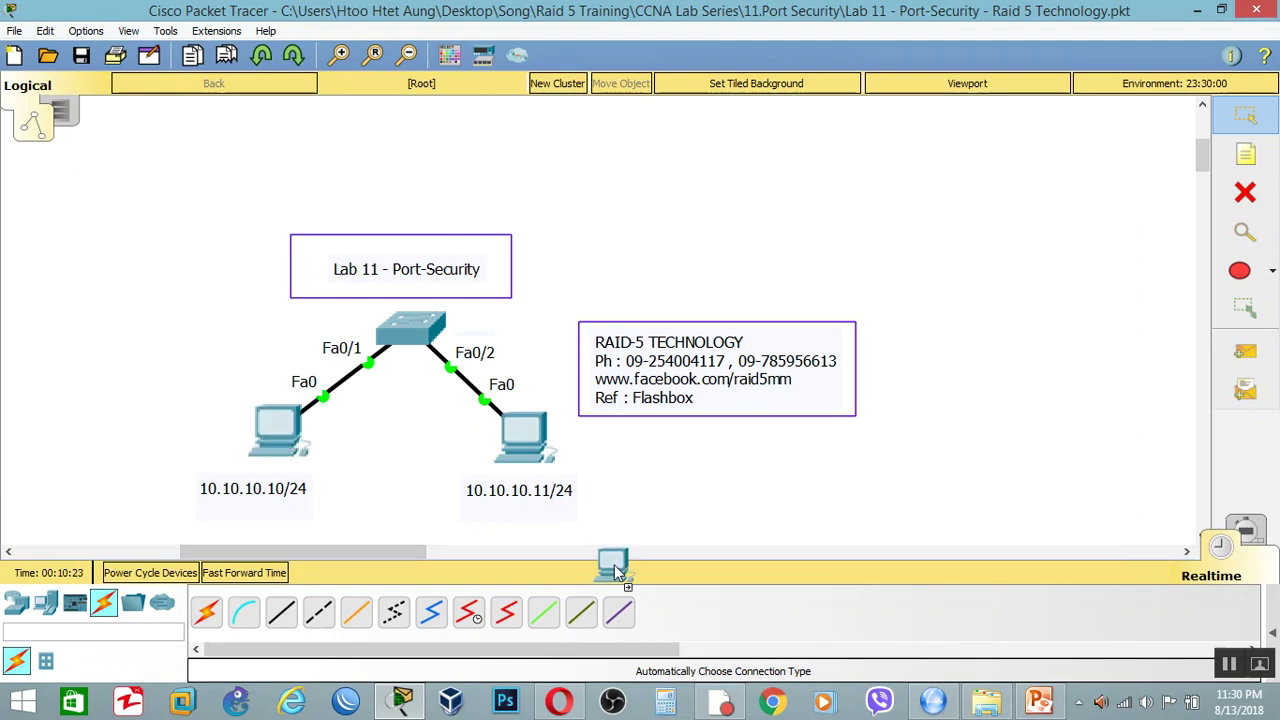
# Ping 10.10.10.11 from the command prompt of the PC at 10.10.10.10, and close that PC's window.
pyautogui.click(280, 435)
pyautogui.click(755, 192)
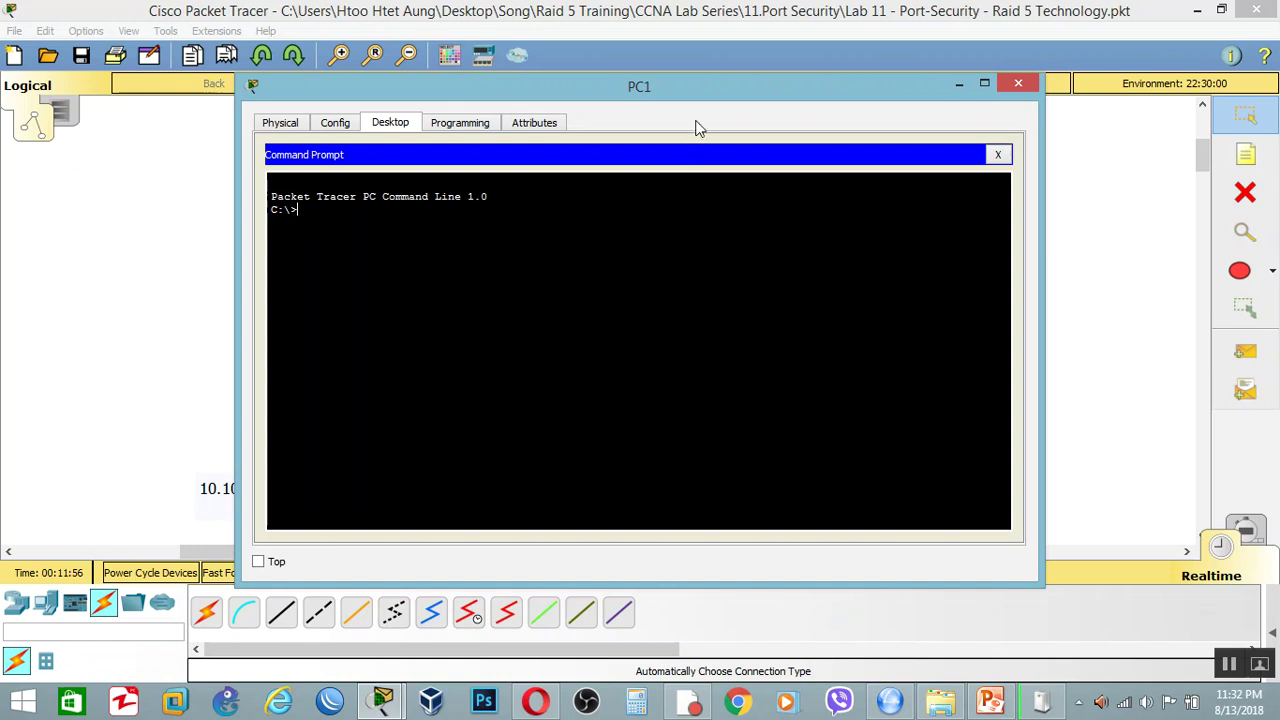
pyautogui.moveTo(697, 90); pyautogui.dragTo(1045, 90)
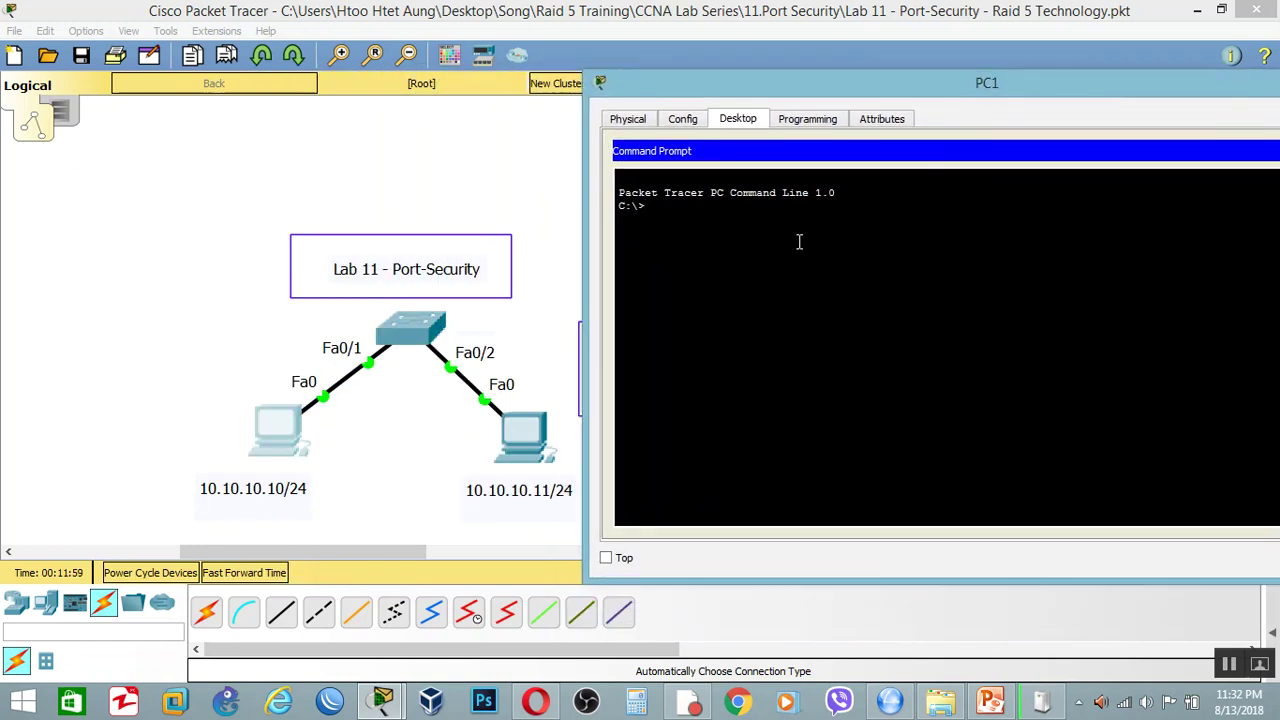
pyautogui.write('ping 1')
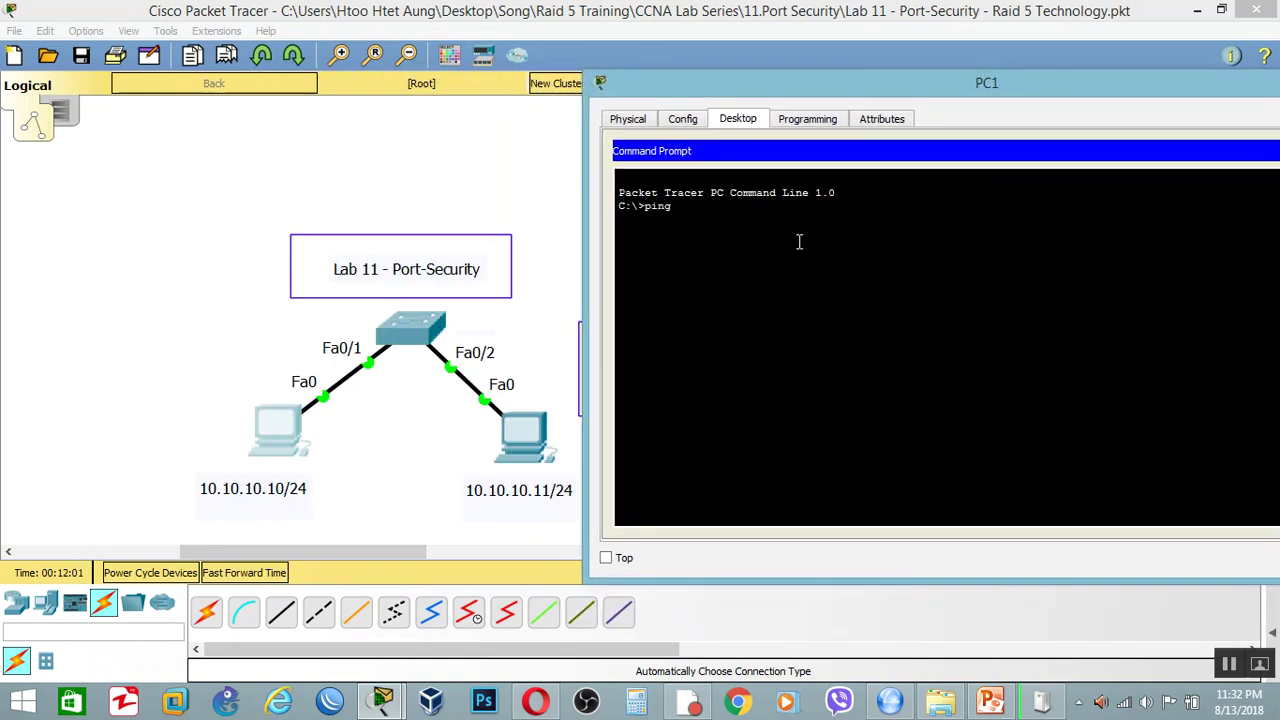
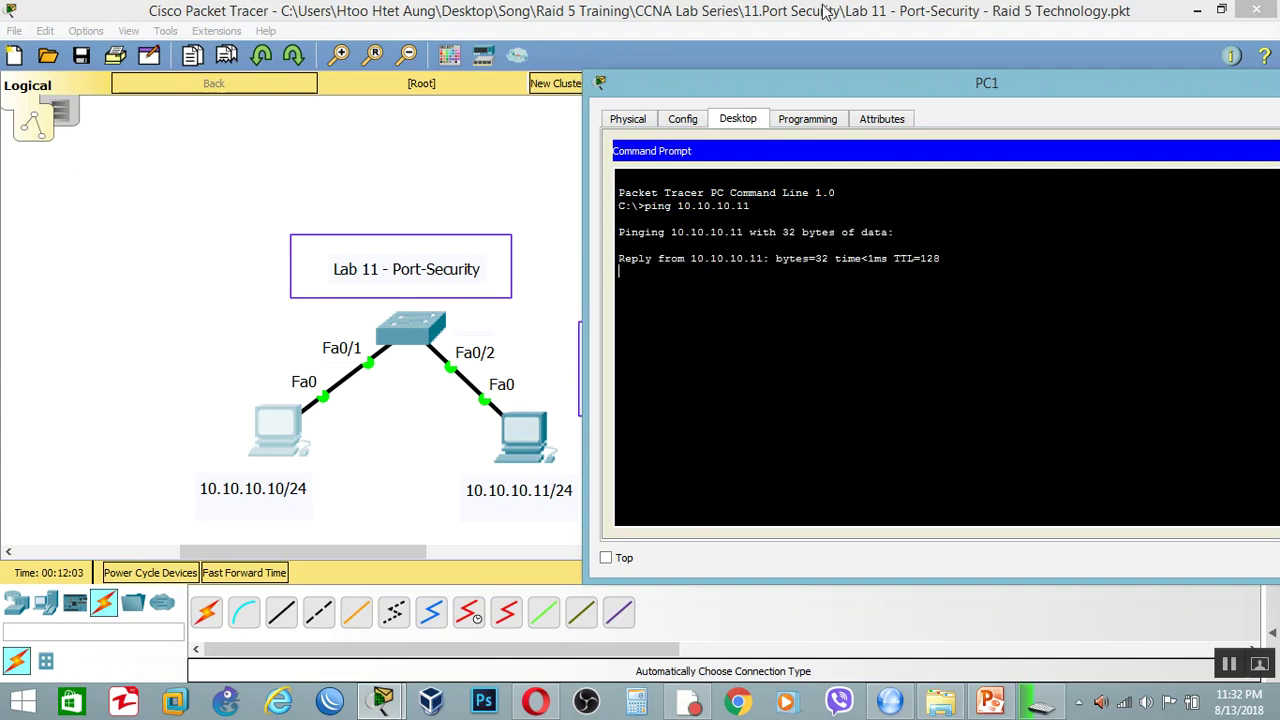
pyautogui.moveTo(1135, 90); pyautogui.dragTo(965, 90)
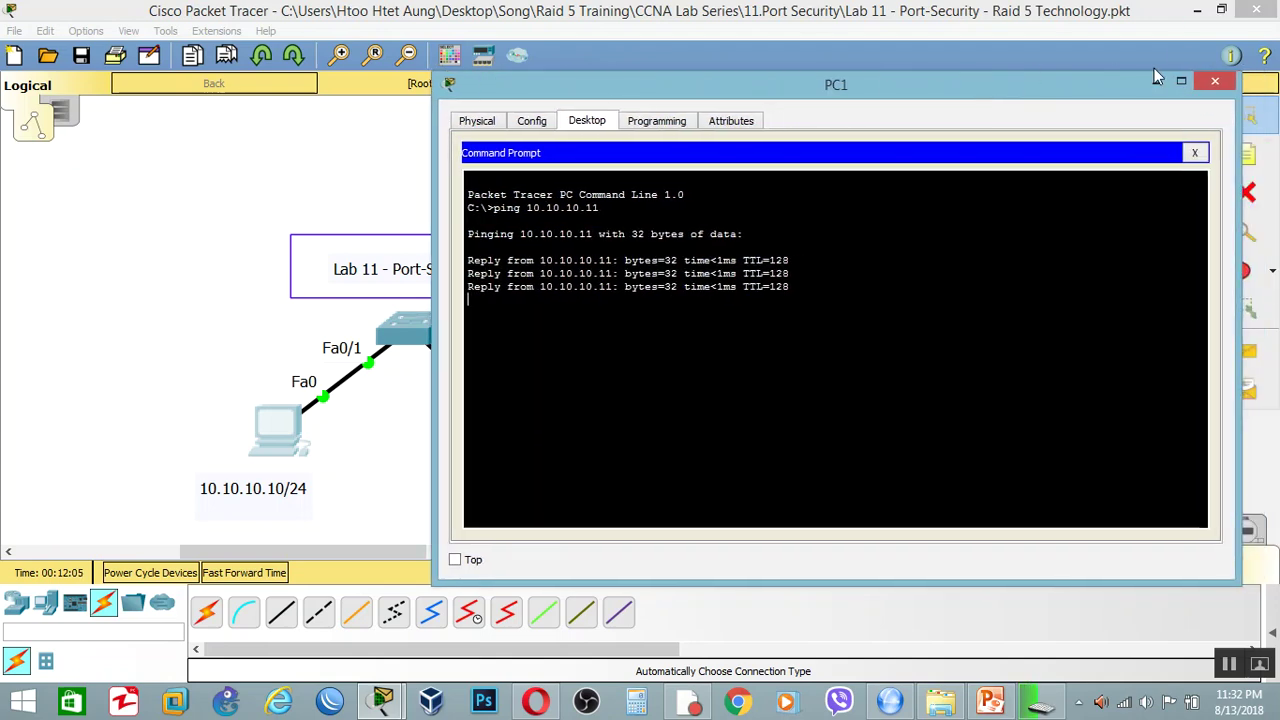
pyautogui.click(1232, 83)
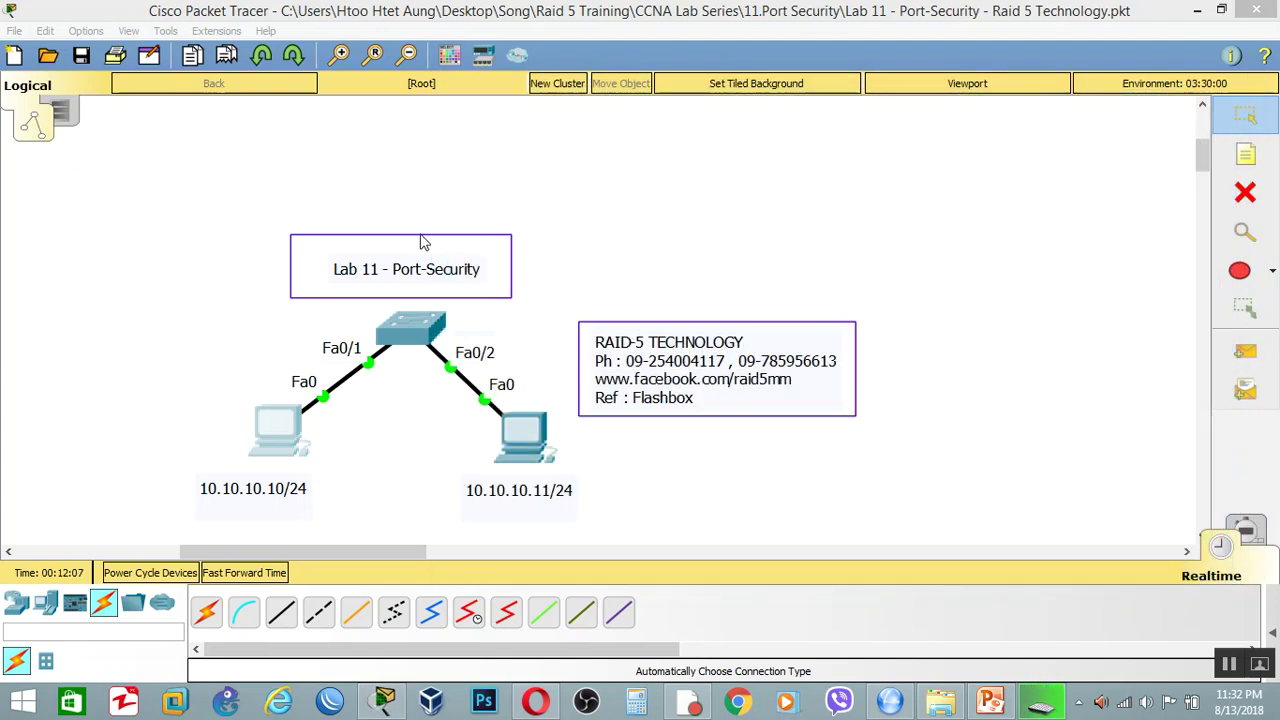
# Open the switch's command-line interface and enter privileged mode with enable.
pyautogui.doubleClick(418, 329)
pyautogui.moveTo(670, 88); pyautogui.dragTo(867, 88)
pyautogui.click(725, 122)
pyautogui.press('Return')
pyautogui.press('Return')
pyautogui.press('Return')
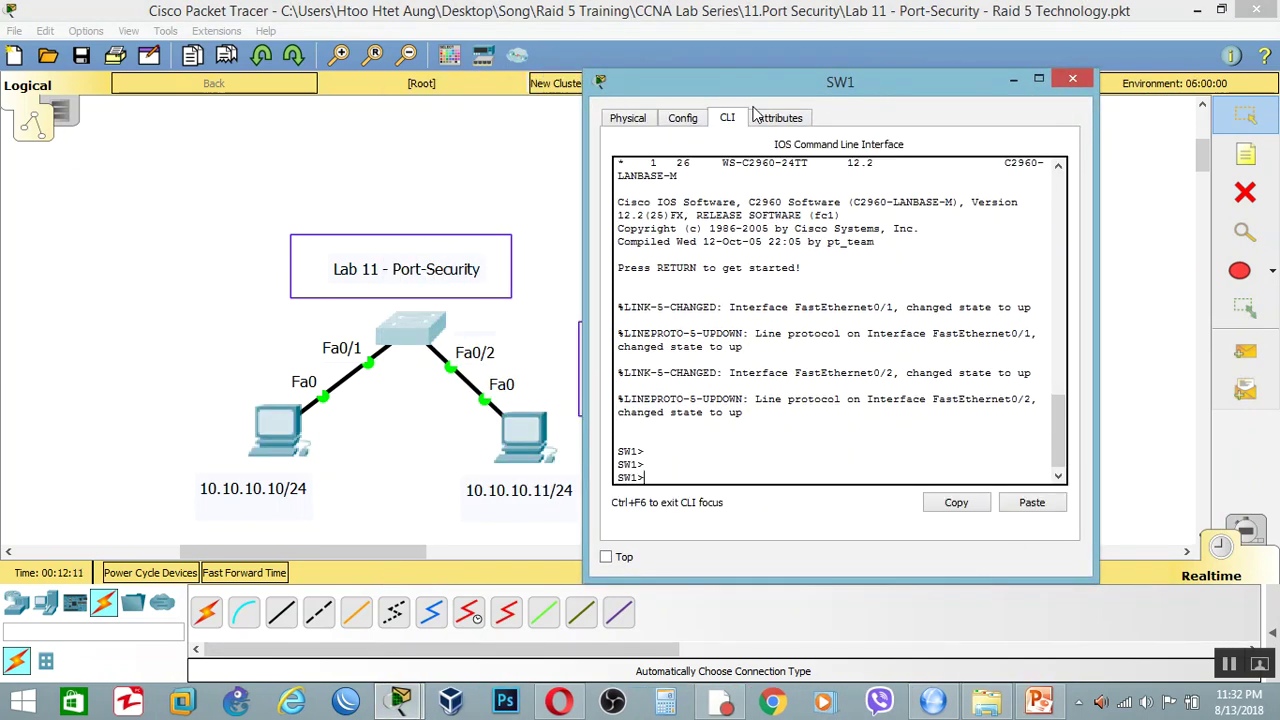
pyautogui.write('en')
pyautogui.press('Tab')
pyautogui.press('Return')
# Display the switch's dynamic MAC addresses with show mac-address-table dynamic.
pyautogui.write('show mac')
pyautogui.press('Tab')
pyautogui.write('-')
pyautogui.press('Tab')
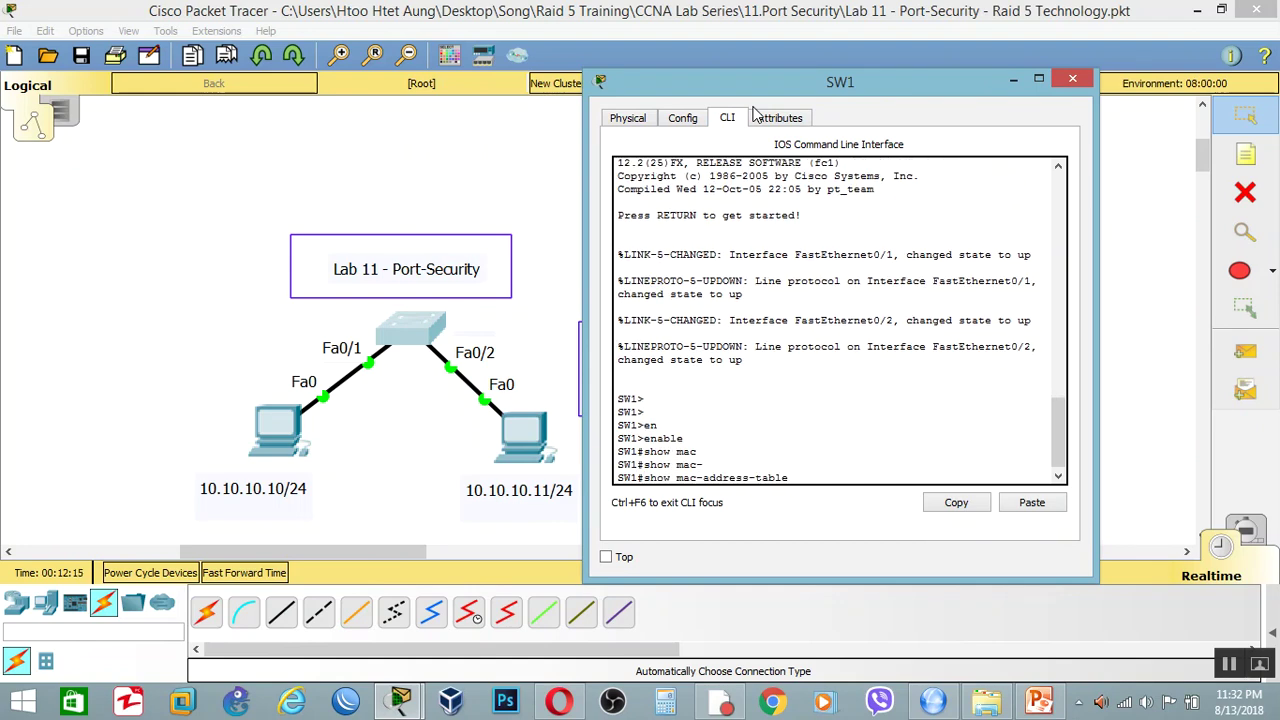
pyautogui.write('dy')
pyautogui.press('Tab')
pyautogui.press('Return')
pyautogui.press('Return')
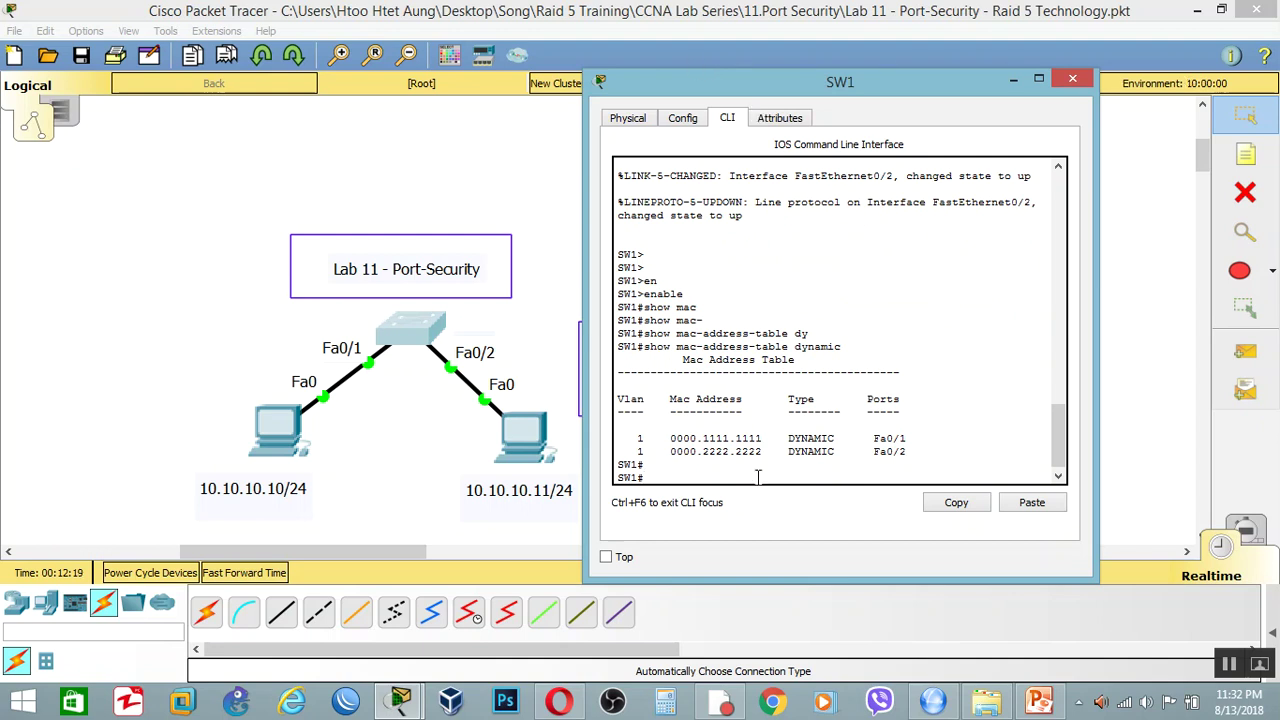
# Display the switch's full MAC address table with show mac-address-table.
pyautogui.press('Up')
pyautogui.press('BackSpace')
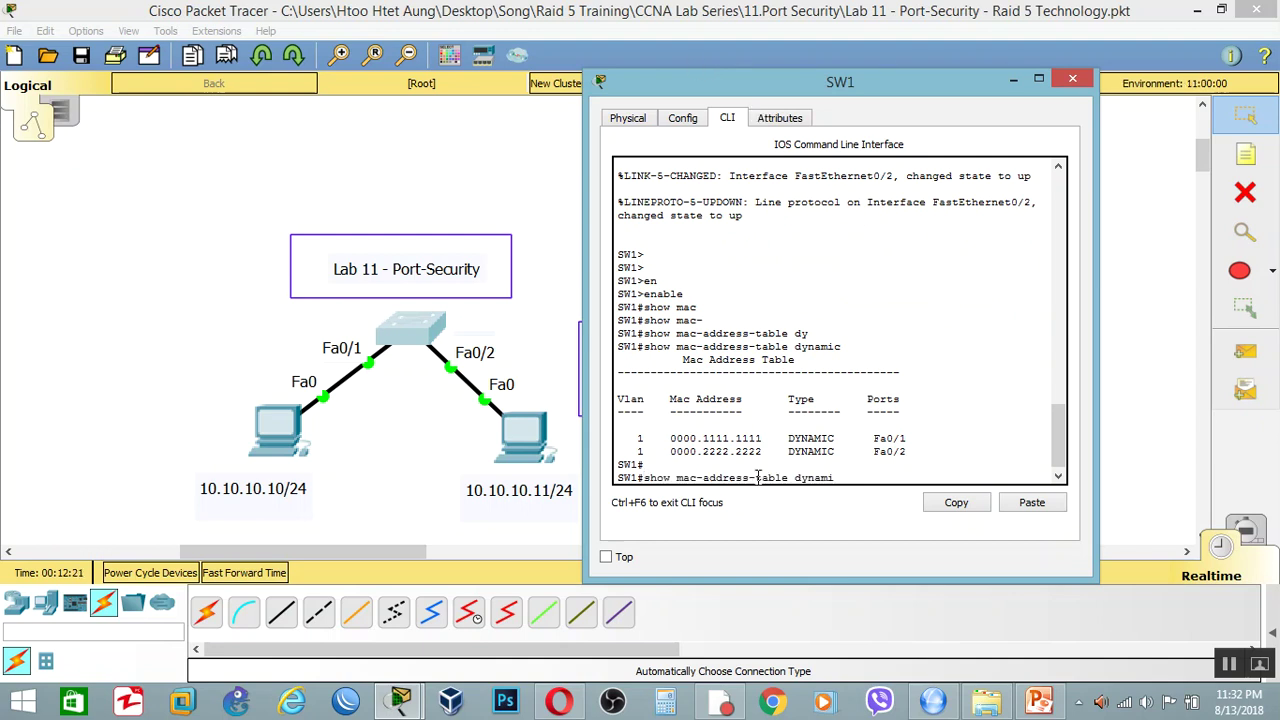
pyautogui.press('BackSpace')
pyautogui.press('BackSpace')
pyautogui.press('BackSpace')
pyautogui.press('BackSpace')
pyautogui.press('Return')
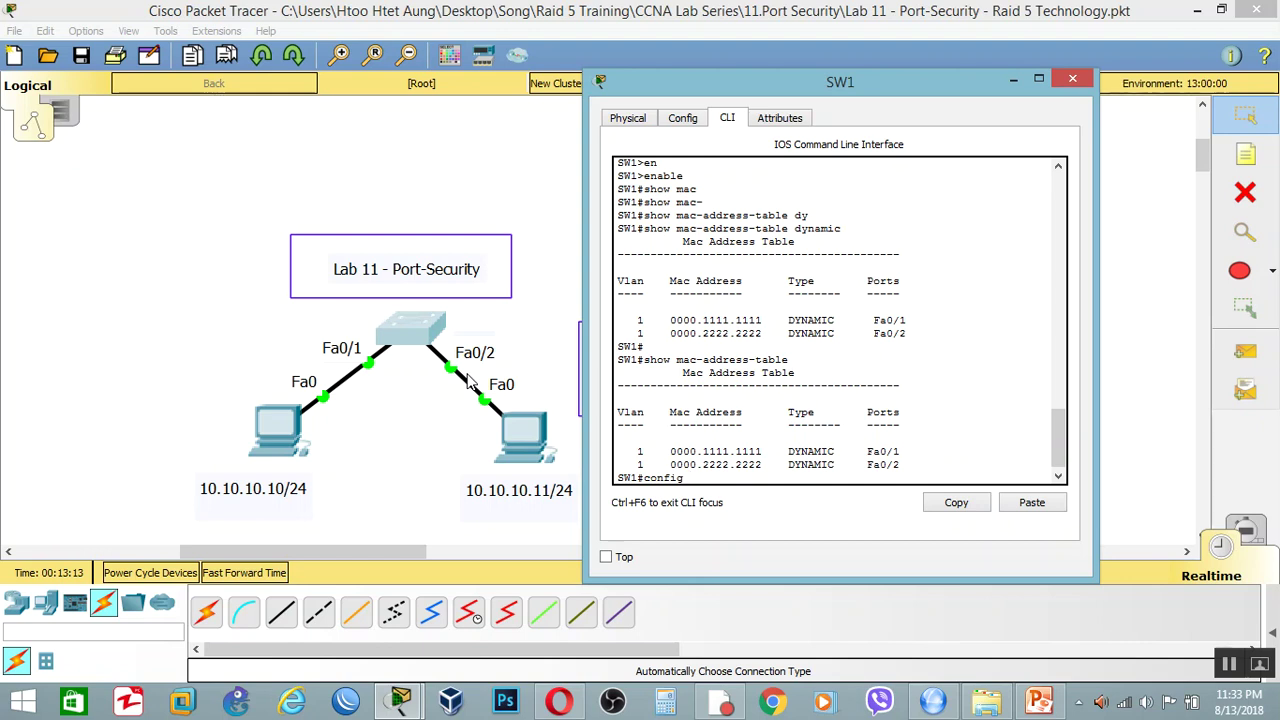
# Enter global configuration mode on the switch with config t and select interface f0/1.
pyautogui.write('t')
pyautogui.press('Return')
pyautogui.write('int f0/1')
pyautogui.press('Return')
pyautogui.press('Return')
pyautogui.press('Return')
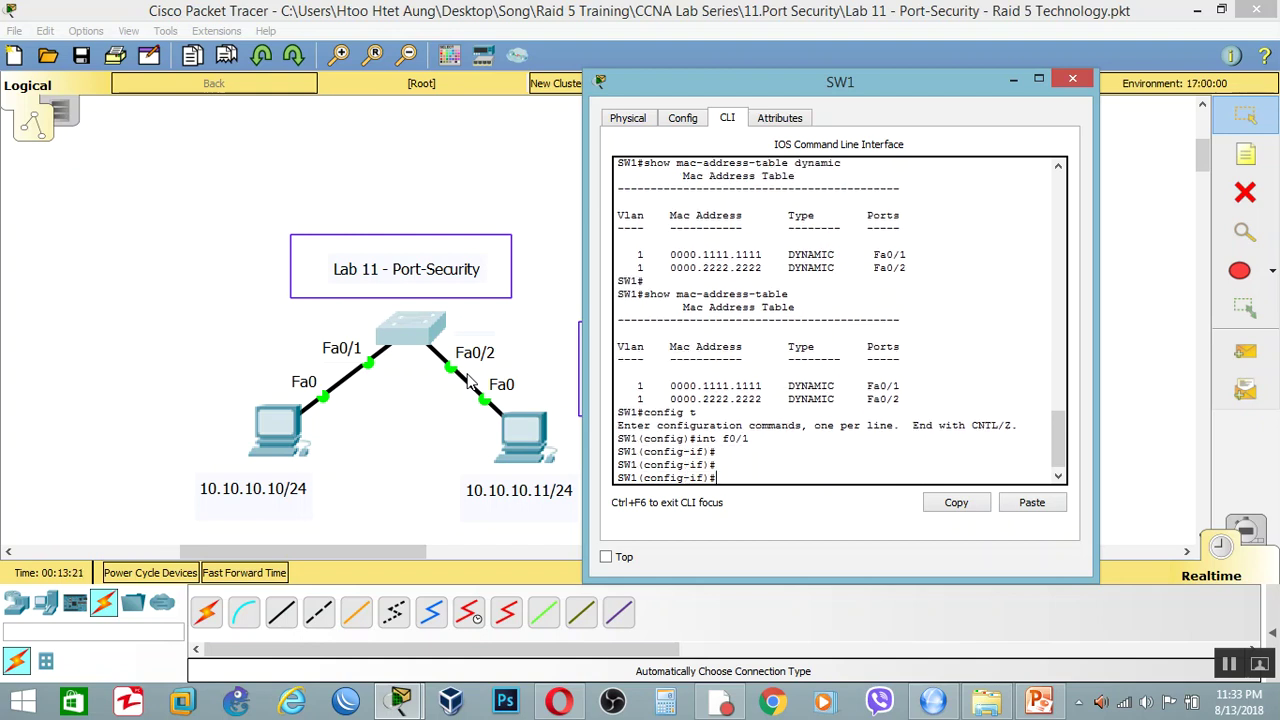
# Set interface f0/1 to access mode with switchport mode access.
pyautogui.write('sw')
pyautogui.press('Tab')
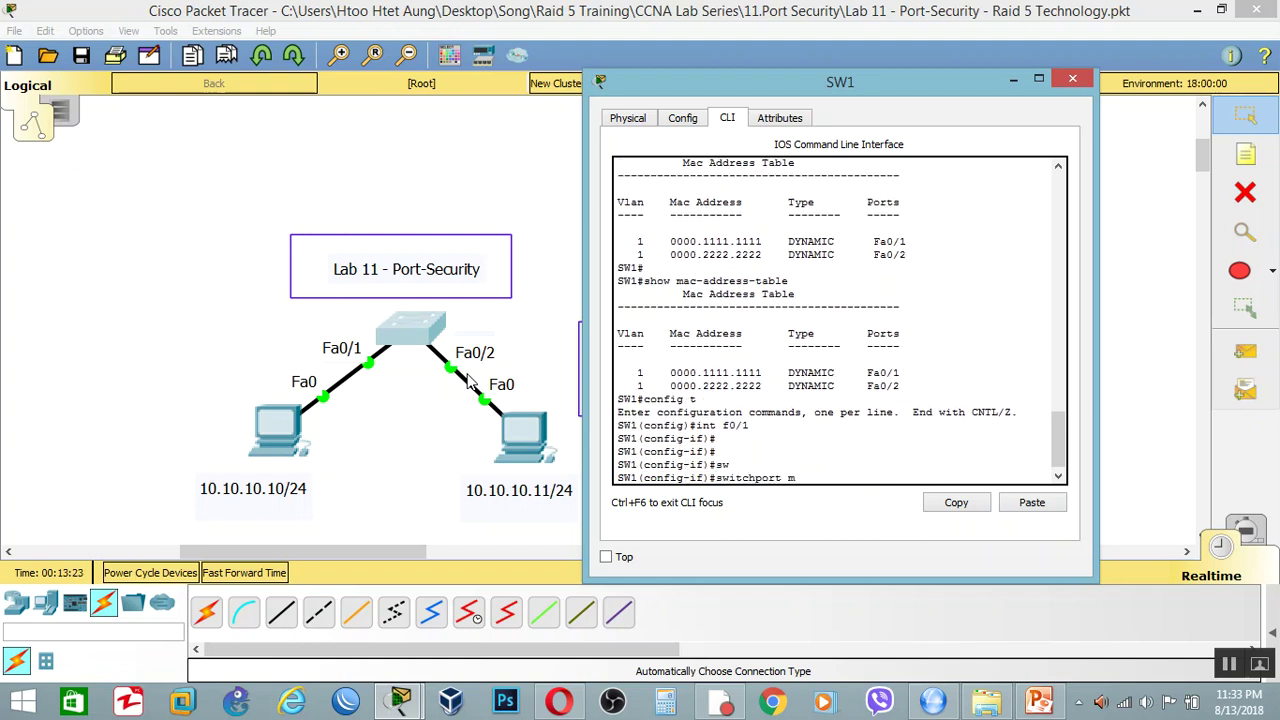
pyautogui.write('m')
pyautogui.press('Tab')
pyautogui.write('a')
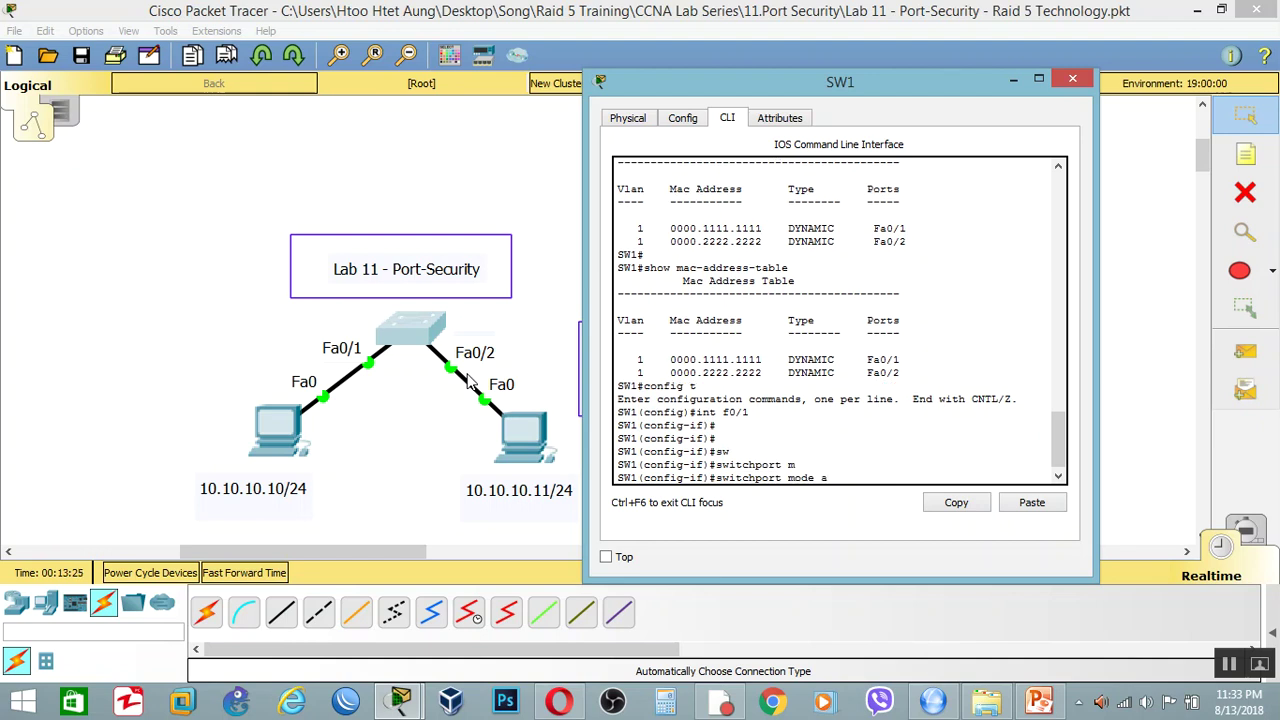
pyautogui.press('Tab')
pyautogui.press('Return')
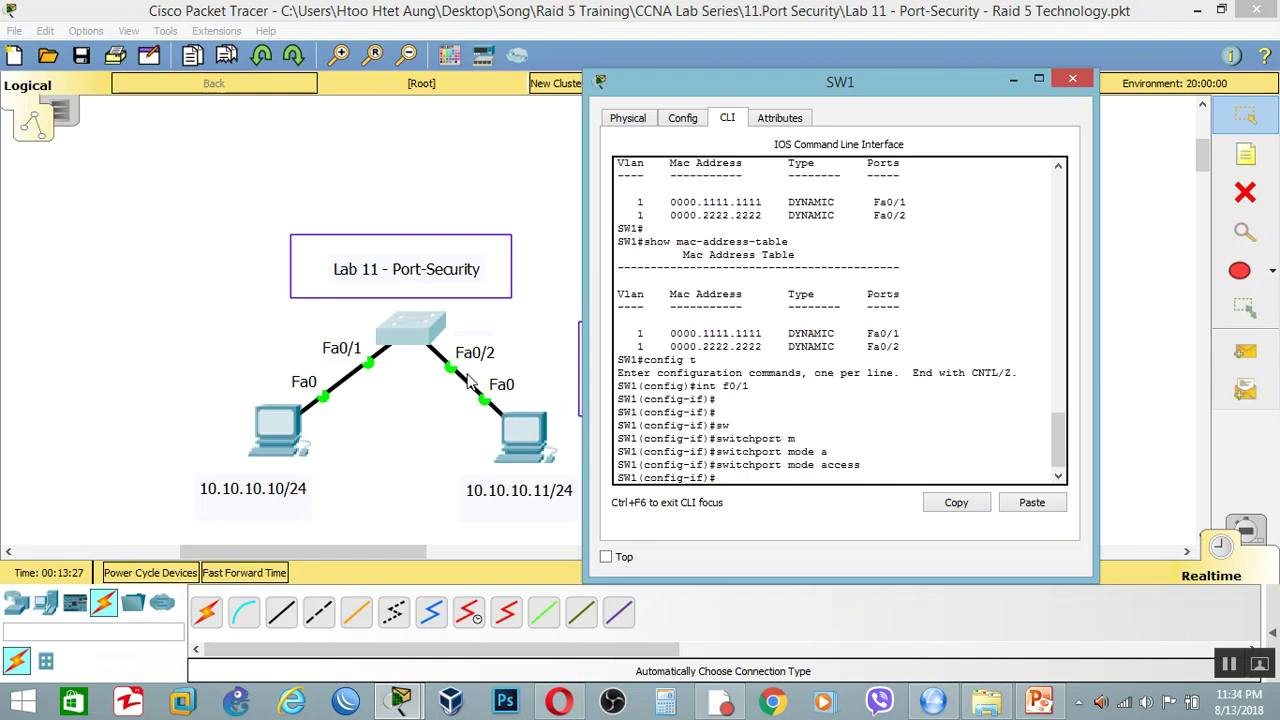
# Enable port security on interface f0/1 with switchport port-security.
pyautogui.write('sw')
pyautogui.press('Tab')
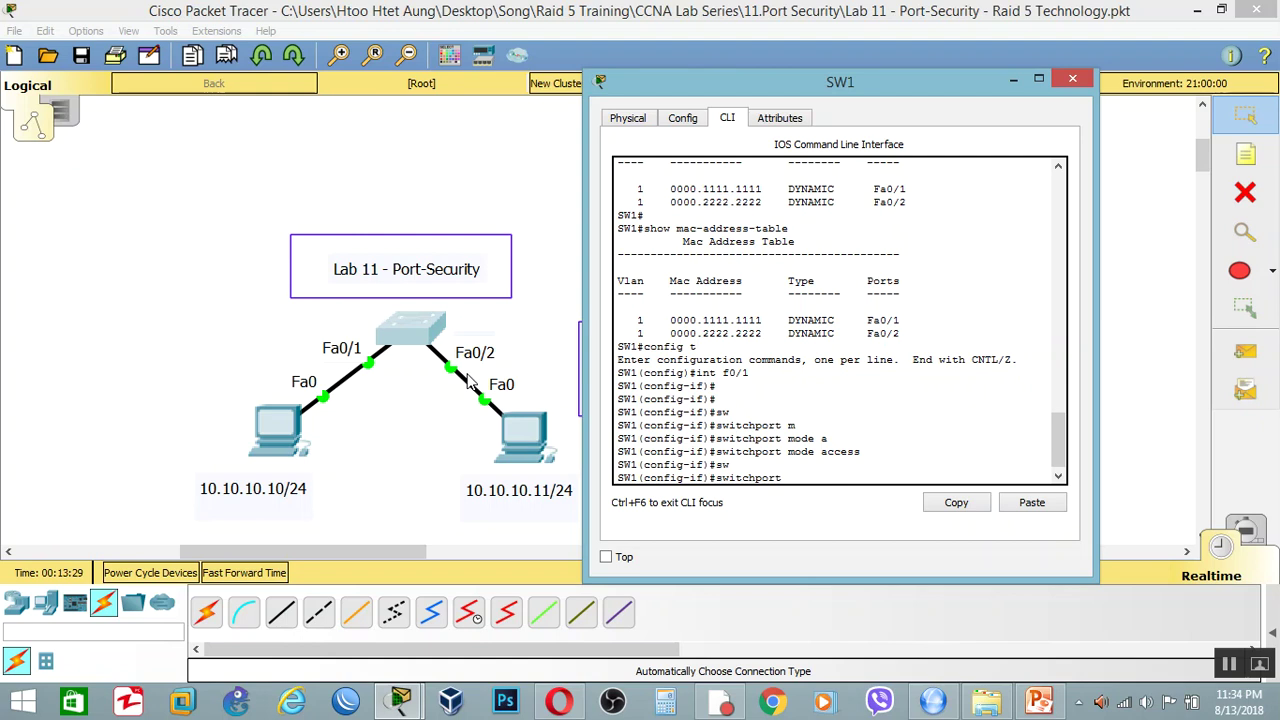
pyautogui.write('p')
pyautogui.press('Tab')
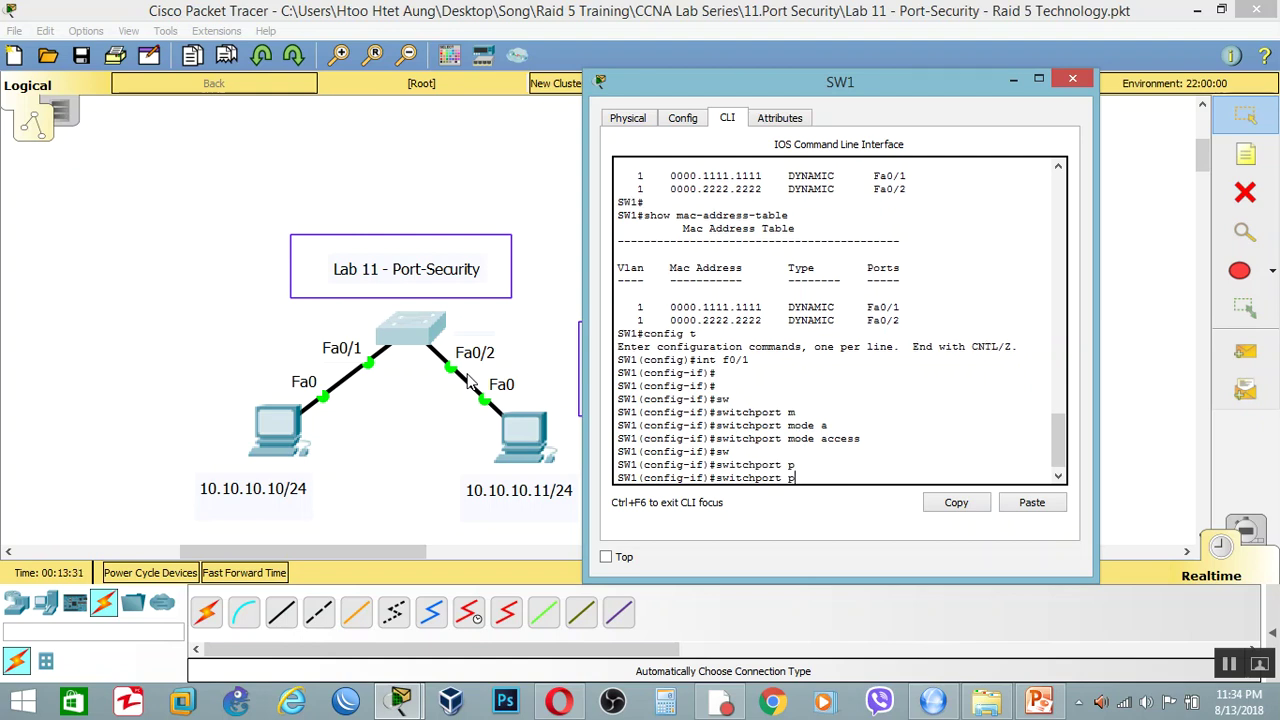
pyautogui.write('o')
pyautogui.press('Tab')
pyautogui.press('Return')
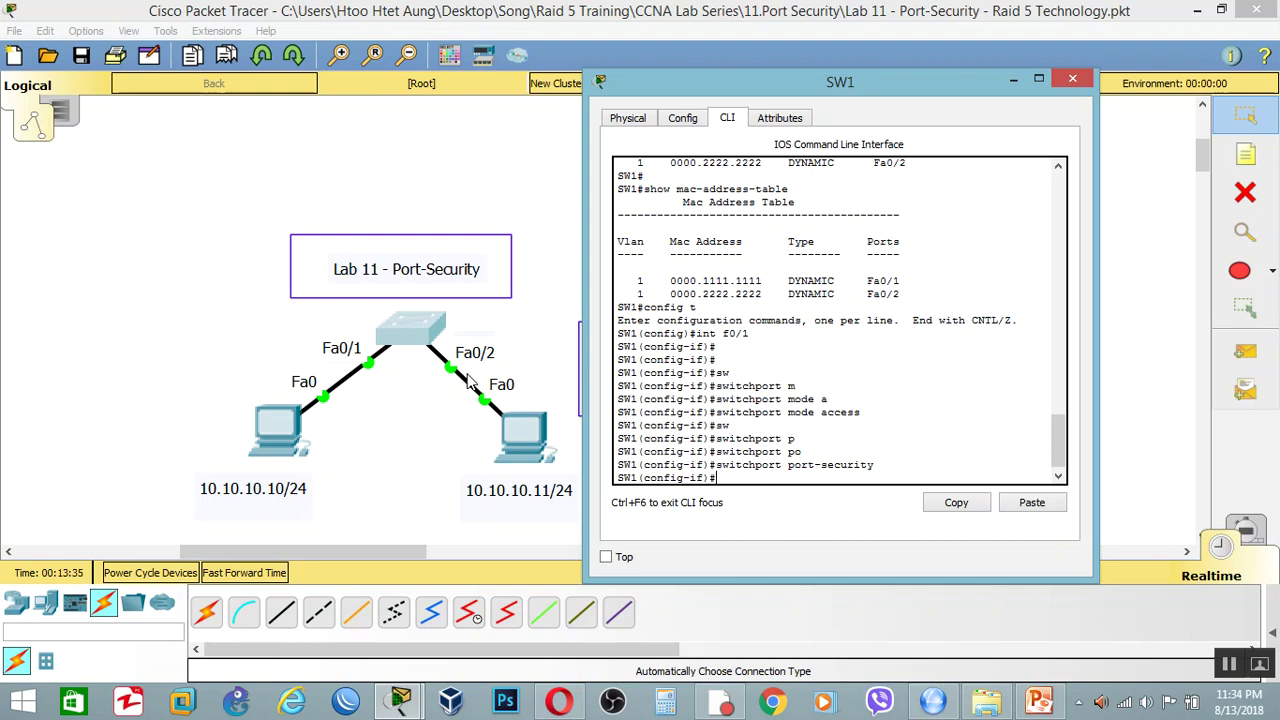
# Limit interface f0/1 to 2 secure MAC addresses with switchport port-security maximum 2.
pyautogui.press('Up')
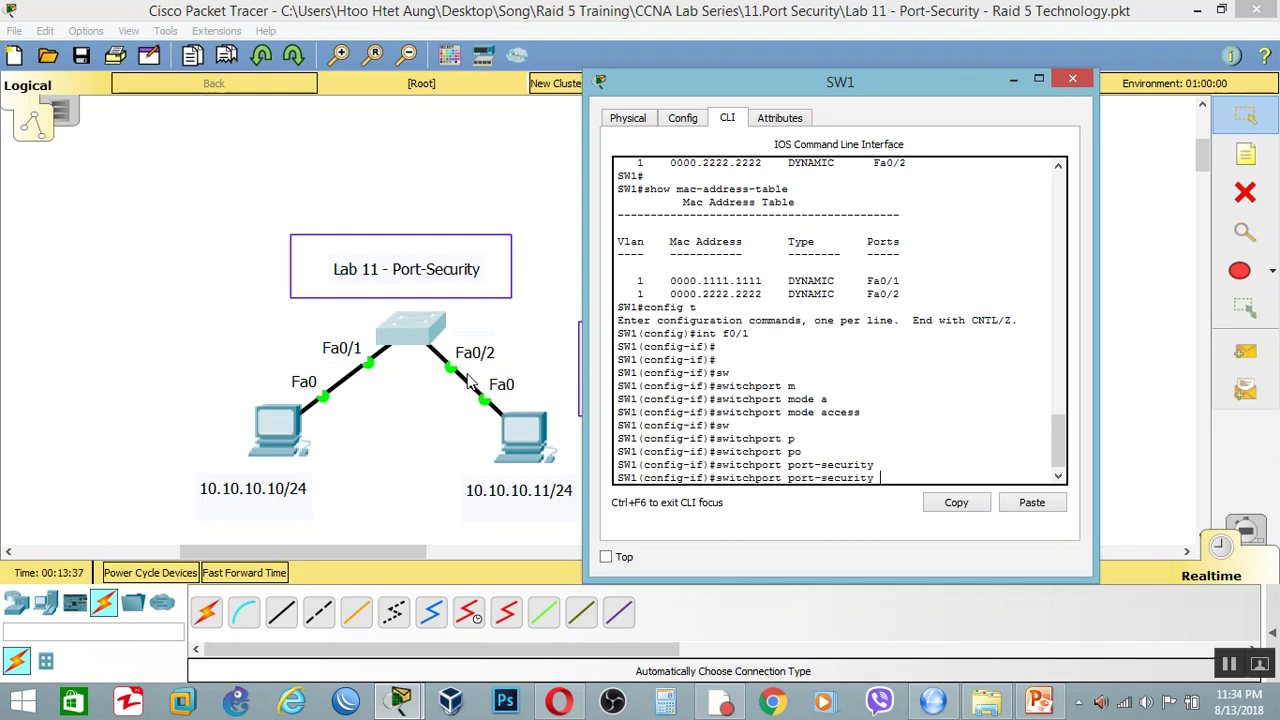
pyautogui.press('Tab')
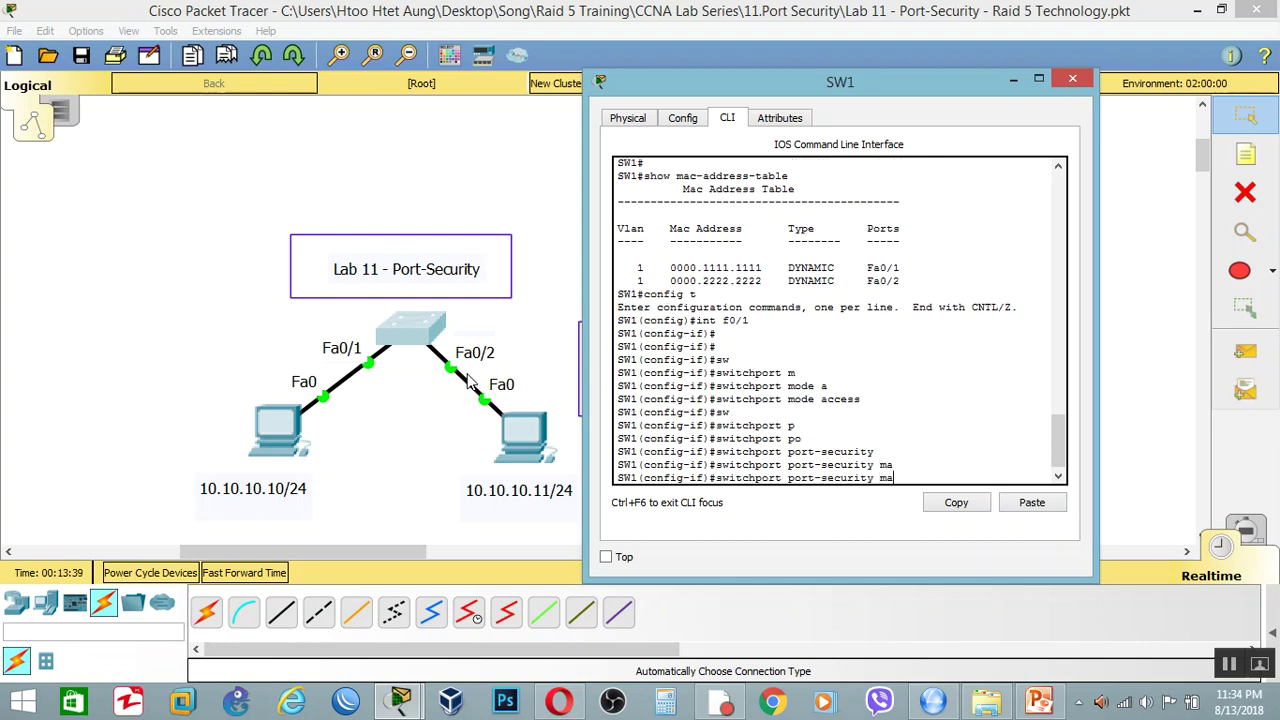
pyautogui.write('x')
pyautogui.press('Tab')
pyautogui.write('2')
pyautogui.press('Return')
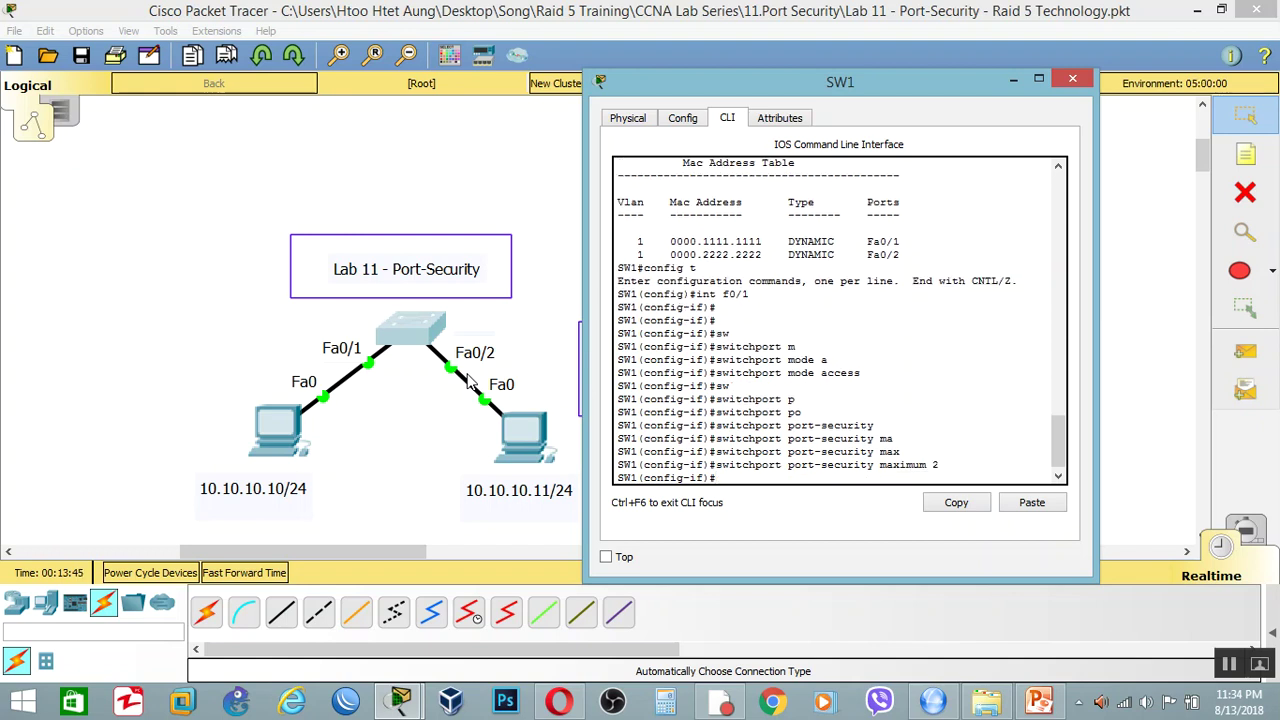
# Set the port-security violation action of interface f0/1 to shutdown with switchport port-security violation shutdown.
pyautogui.press('Up')
pyautogui.press('BackSpace')
pyautogui.press('BackSpace')
pyautogui.press('BackSpace')
pyautogui.press('Tab')
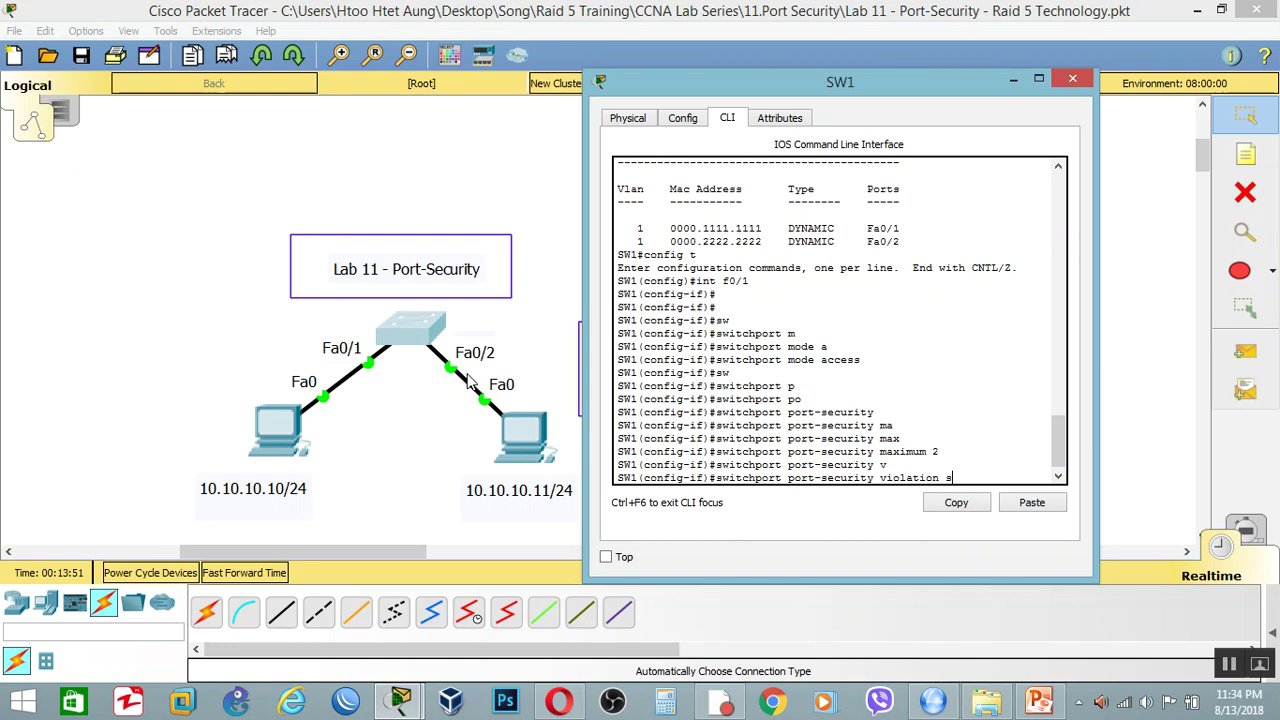
pyautogui.write('shut')
pyautogui.press('Tab')
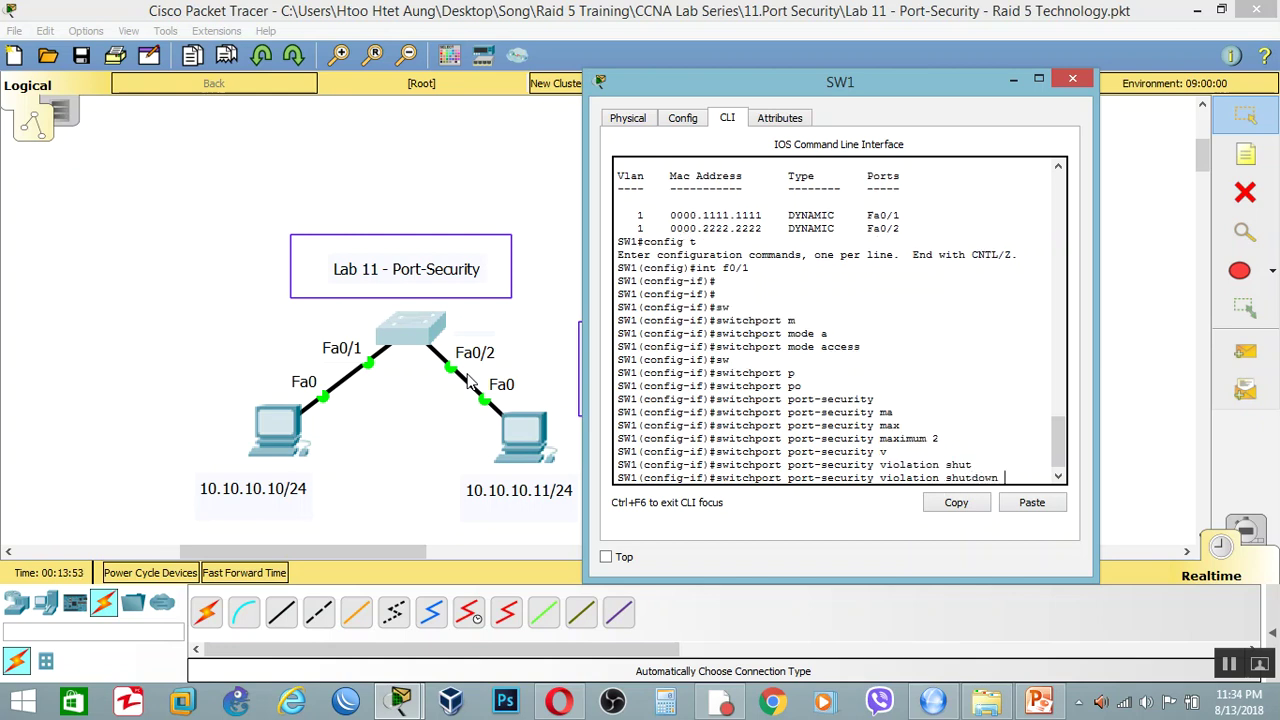
pyautogui.press('Return')
pyautogui.press('Return')
pyautogui.press('Return')
pyautogui.press('Return')
pyautogui.press('Return')
pyautogui.press('Return')
pyautogui.press('Return')
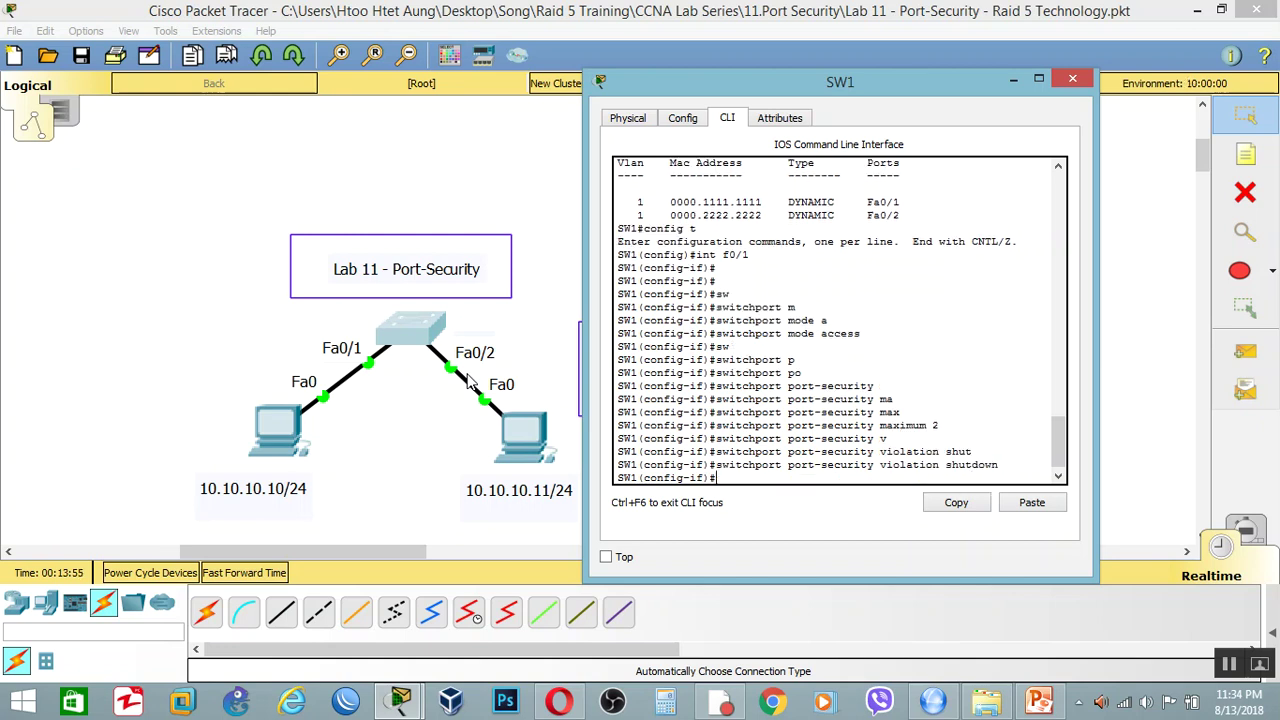
# Leave interface configuration and return the switch to privileged mode with end.
pyautogui.write('e')
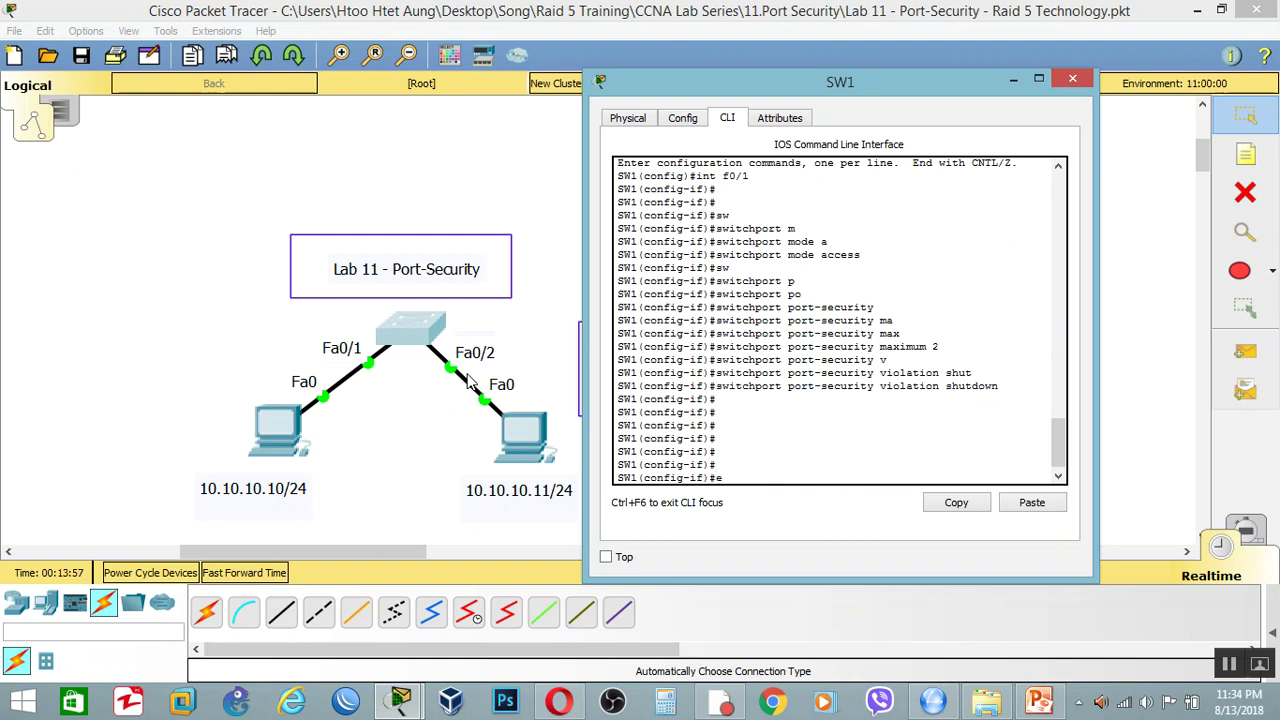
pyautogui.write('nd')
pyautogui.press('Return')
pyautogui.press('Return')
pyautogui.press('Return')
pyautogui.press('Return')
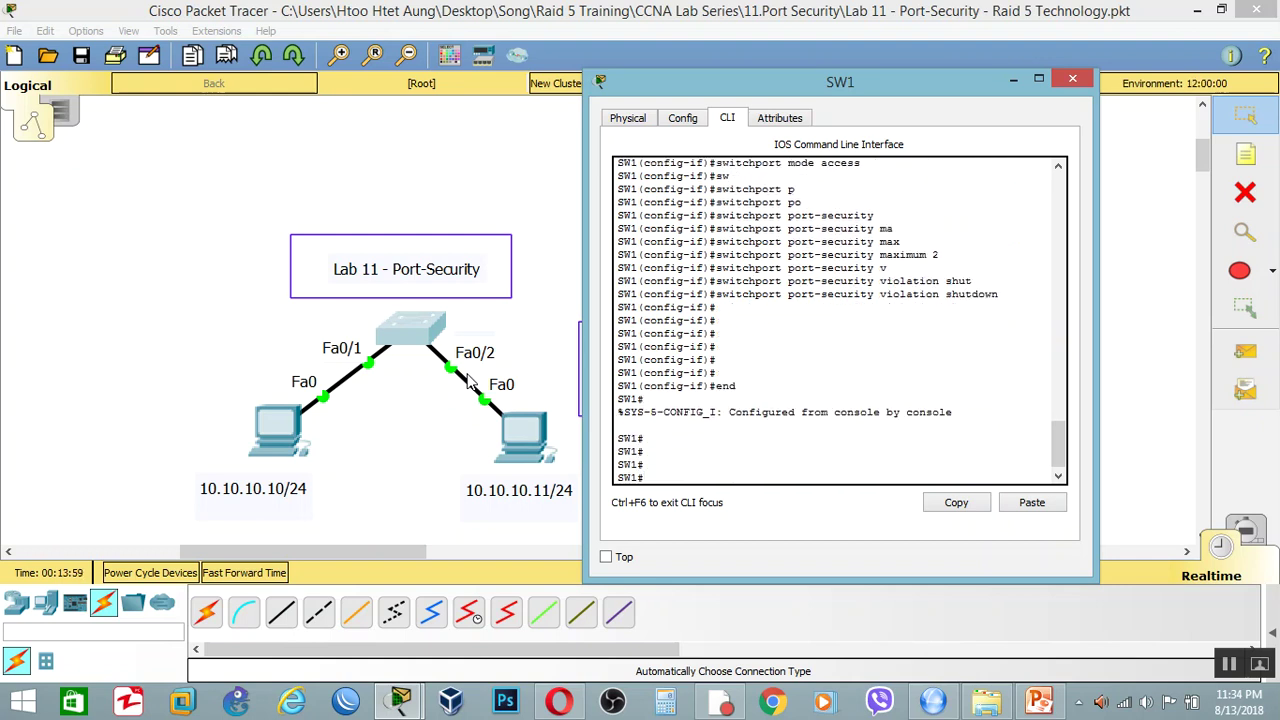
# Run show port-security int f0/1 and examine the port status, violation mode, address maximum, address totals and violation count.
pyautogui.write('show po')
pyautogui.press('Tab')
pyautogui.write('ad')
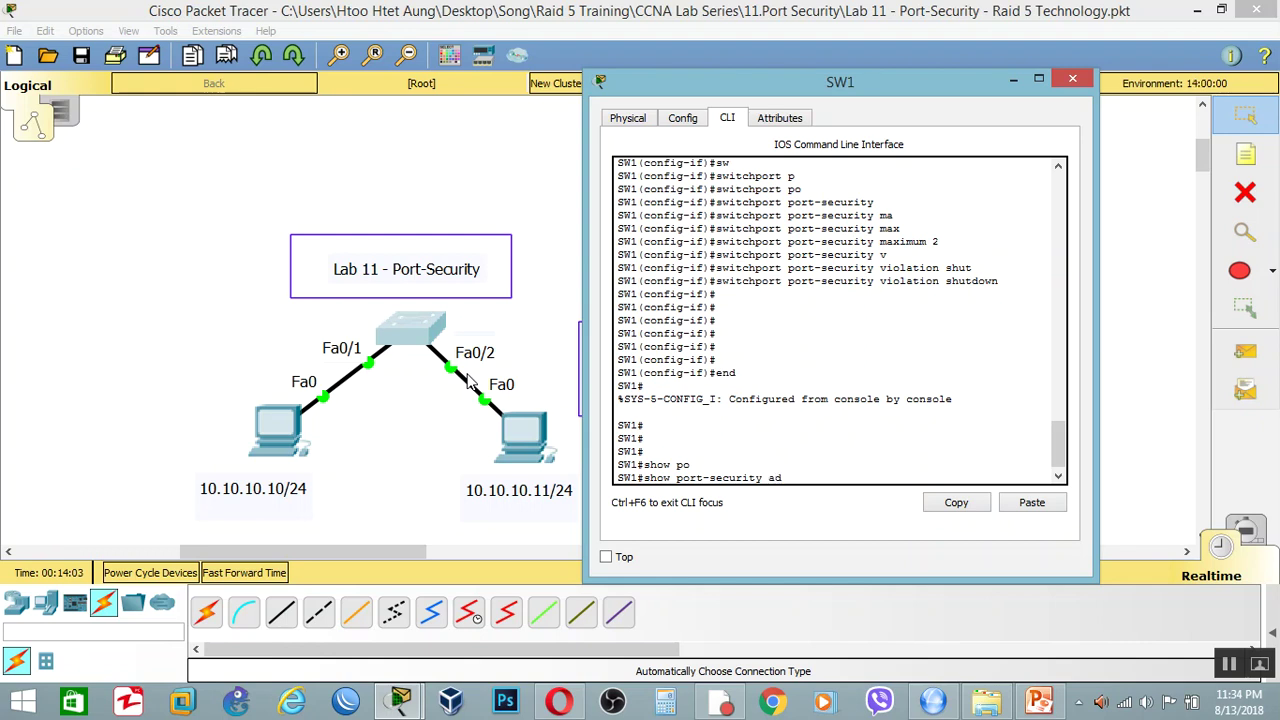
pyautogui.press('Tab')
pyautogui.press('BackSpace')
pyautogui.press('BackSpace')
pyautogui.press('BackSpace')
pyautogui.press('BackSpace')
pyautogui.press('BackSpace')
pyautogui.press('BackSpace')
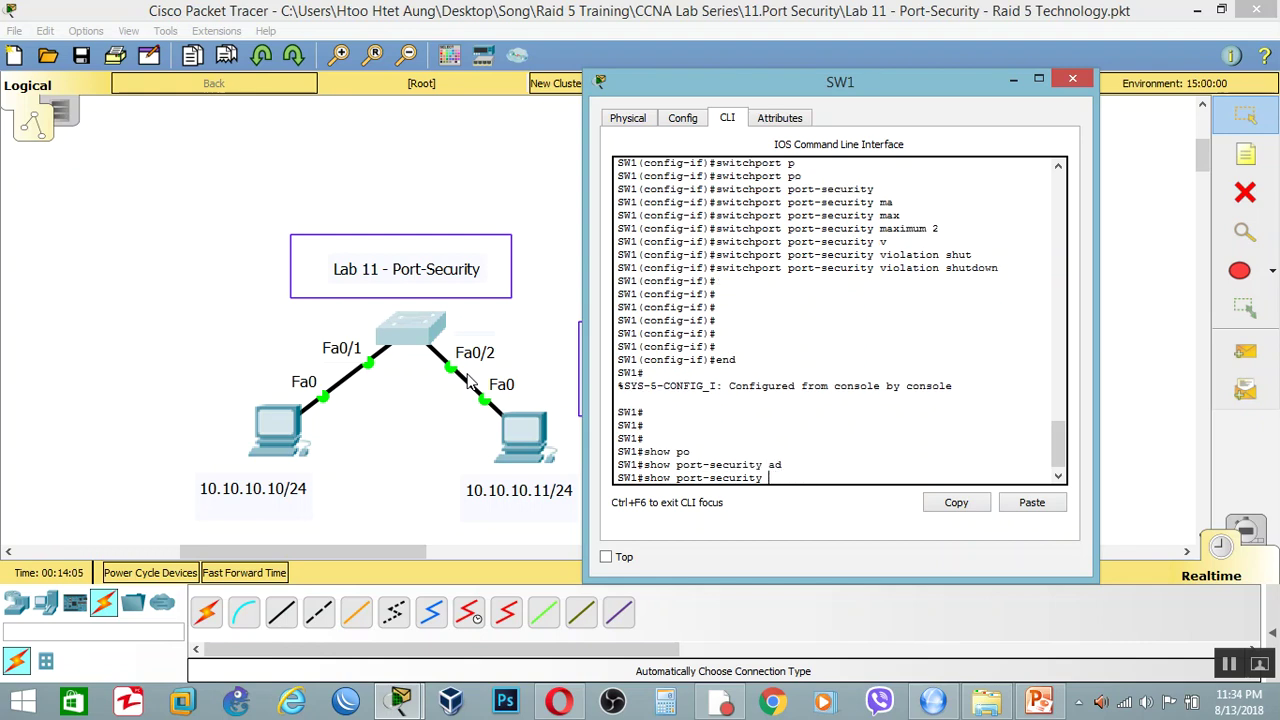
pyautogui.write('int f0/1')
pyautogui.press('Return')
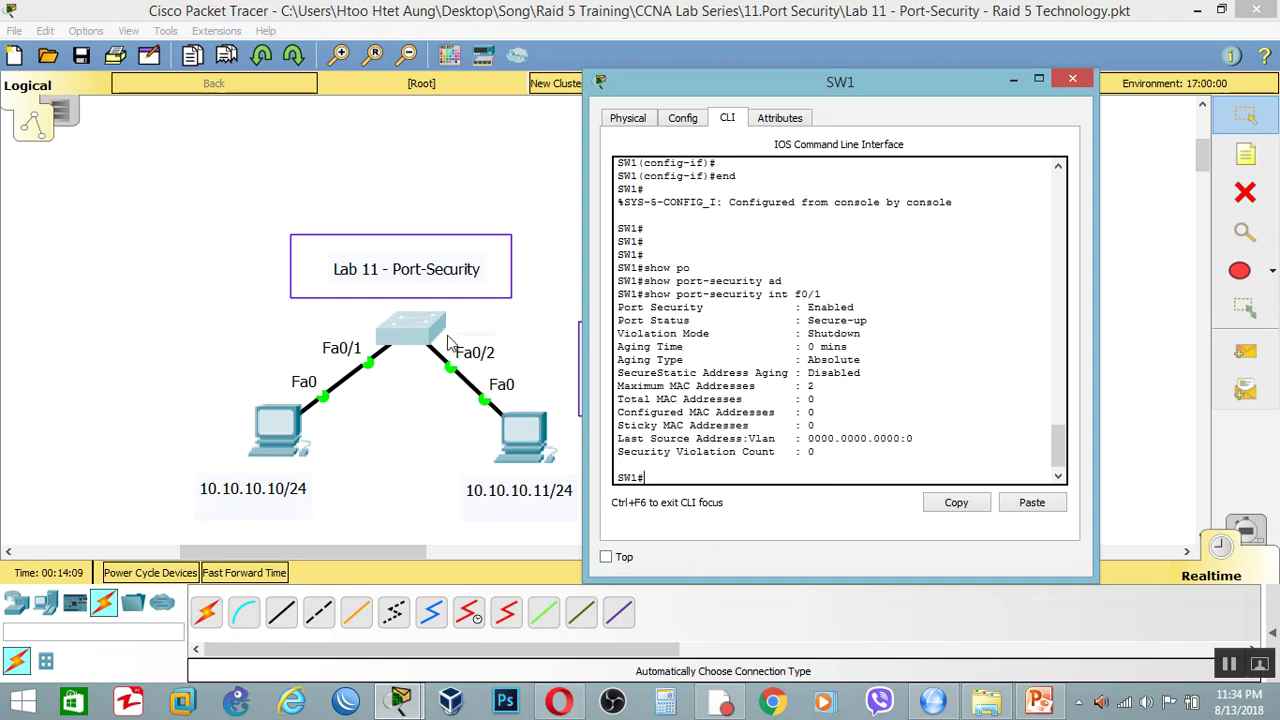
pyautogui.moveTo(807, 307); pyautogui.dragTo(859, 338)
pyautogui.doubleClick(811, 386)
pyautogui.moveTo(812, 399); pyautogui.dragTo(810, 477)
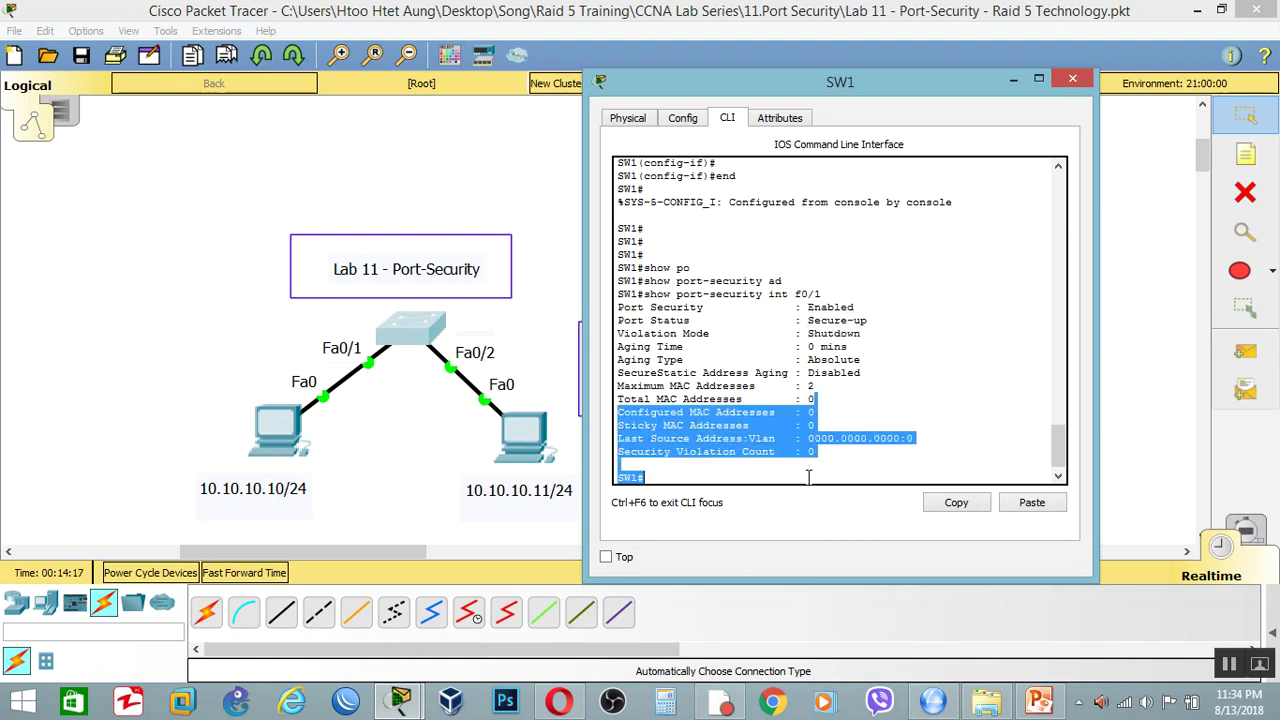
pyautogui.click(740, 464)
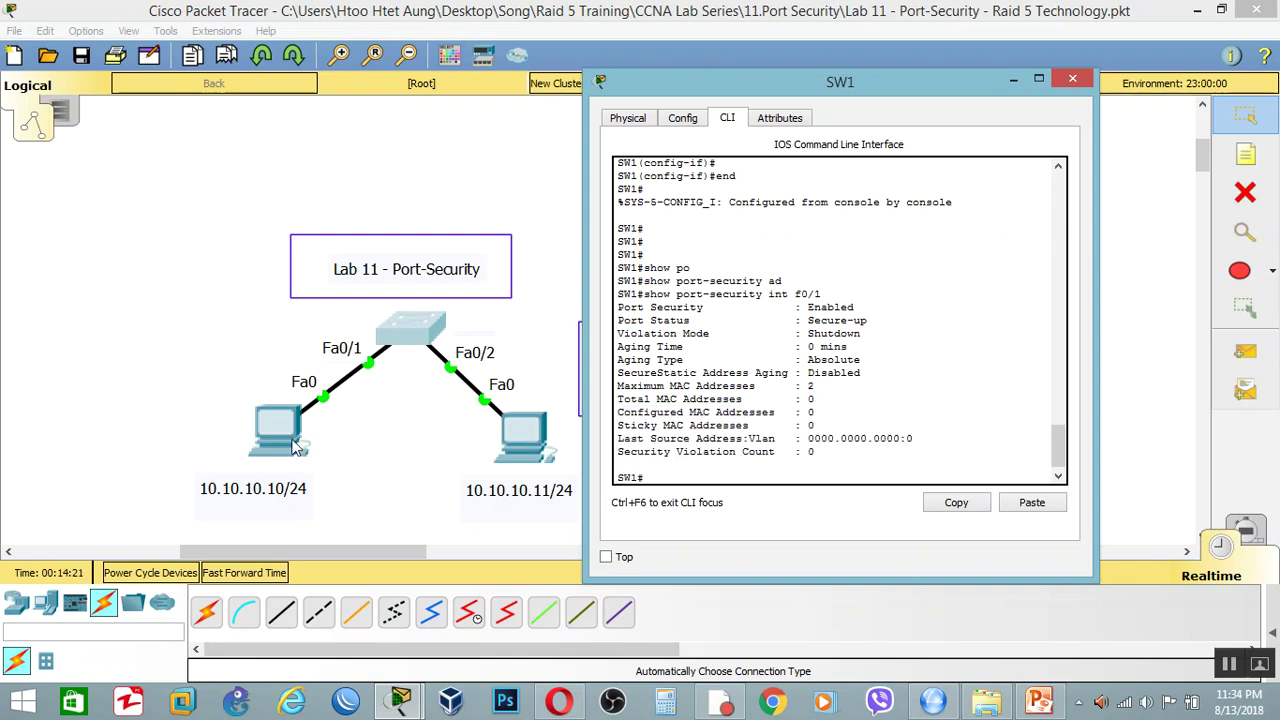
# Ping 10.10.10.11 again from the command prompt of the 10.10.10.10 PC, and close its window.
pyautogui.click(293, 440)
pyautogui.click(776, 195)
pyautogui.press('Up')
pyautogui.press('Return')
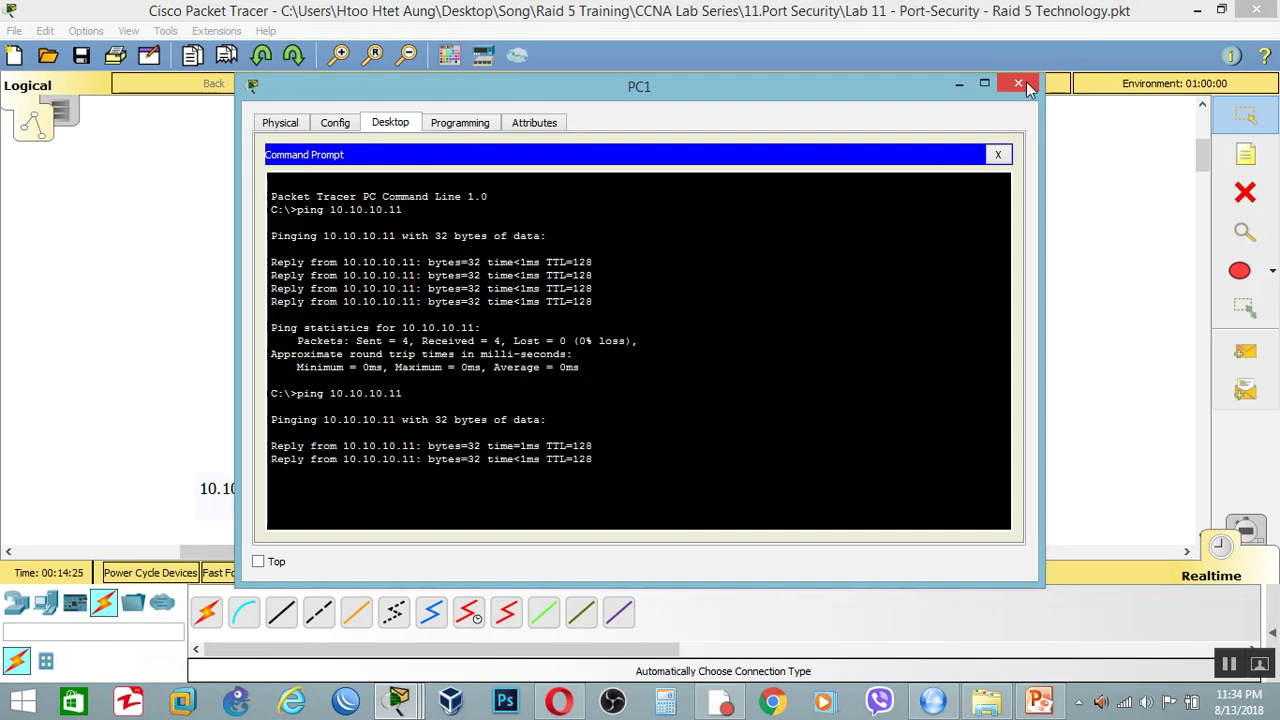
pyautogui.click(1022, 85)
# Rerun show port-security int f0/1 on SW1 and examine the total MAC addresses and last source address.
pyautogui.click(408, 332)
pyautogui.press('Up')
pyautogui.press('Return')
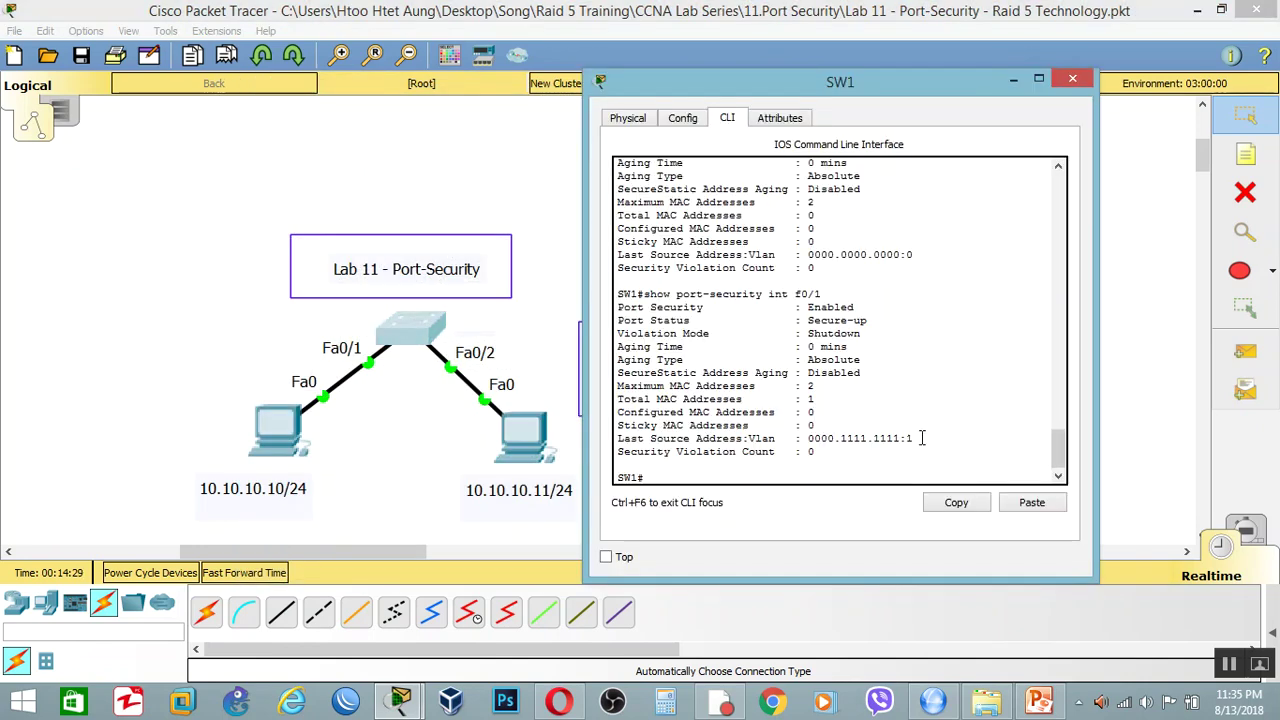
pyautogui.moveTo(916, 439); pyautogui.dragTo(802, 439)
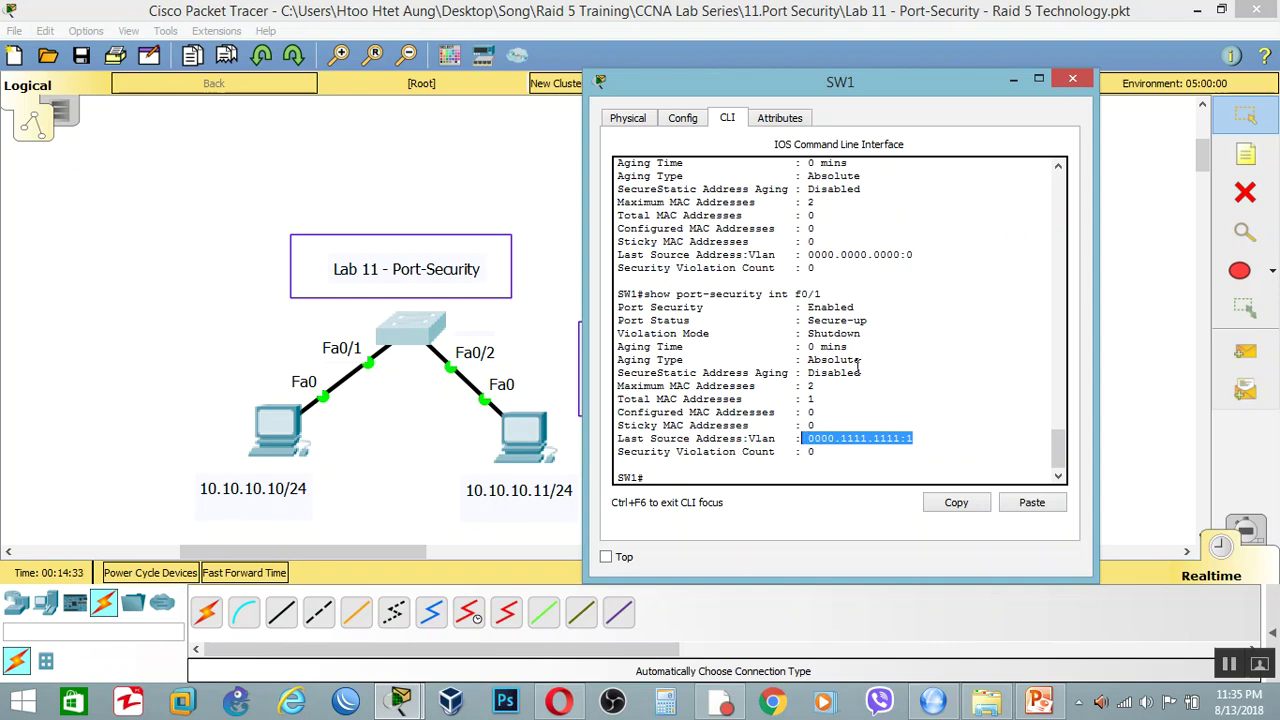
pyautogui.click(1018, 78)
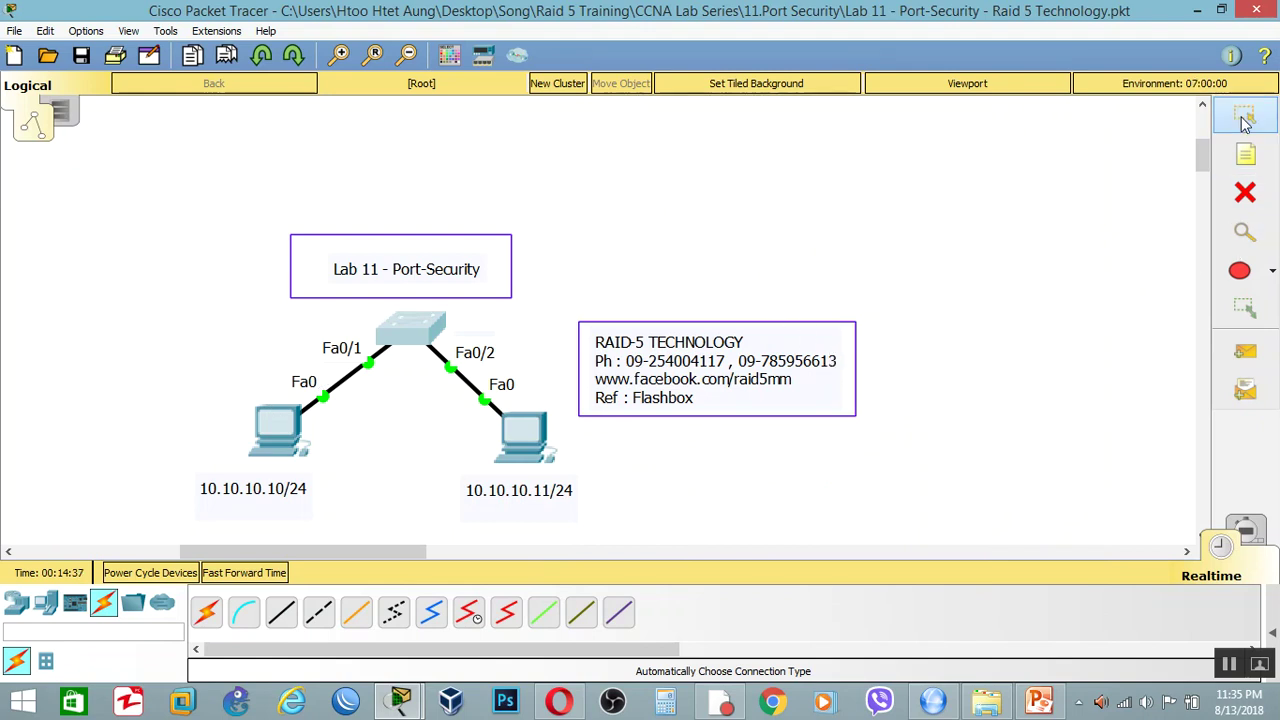
# Delete the cable between the 10.10.10.10 PC and the switch's Fa0/1 port.
pyautogui.scroll(-3, 1245, 192)
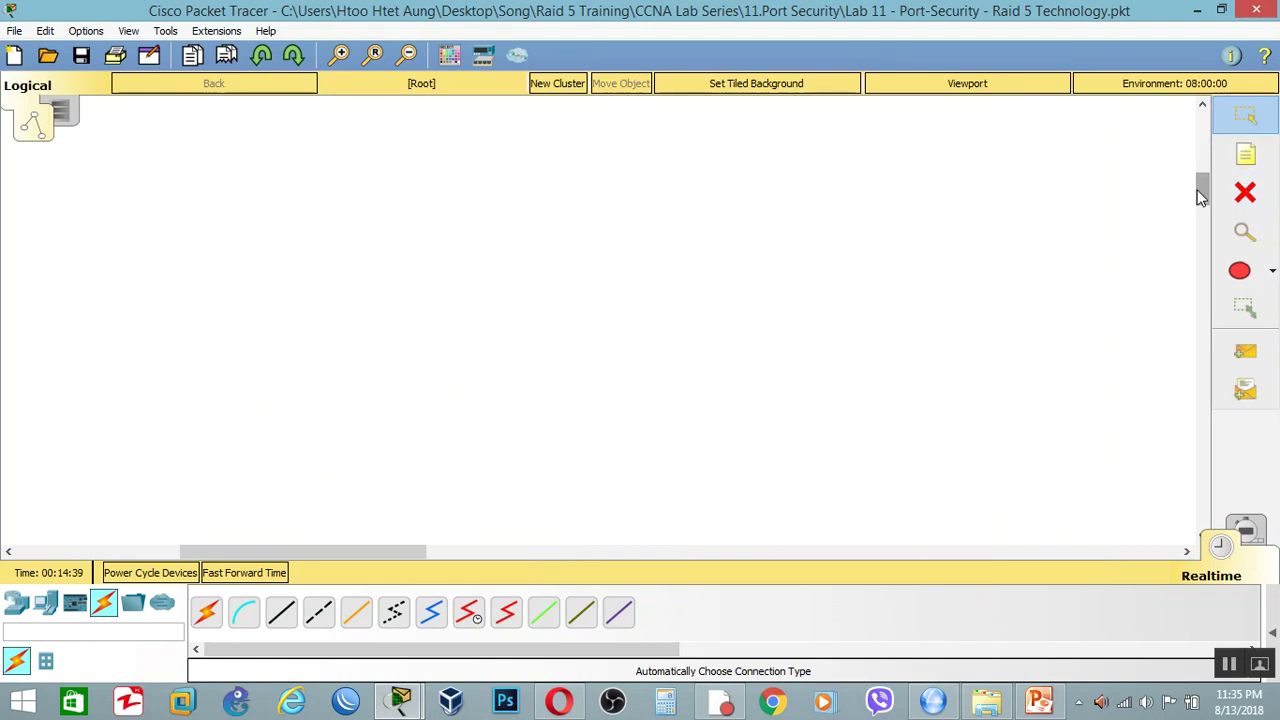
pyautogui.scroll(3, 1245, 195)
pyautogui.click(1245, 196)
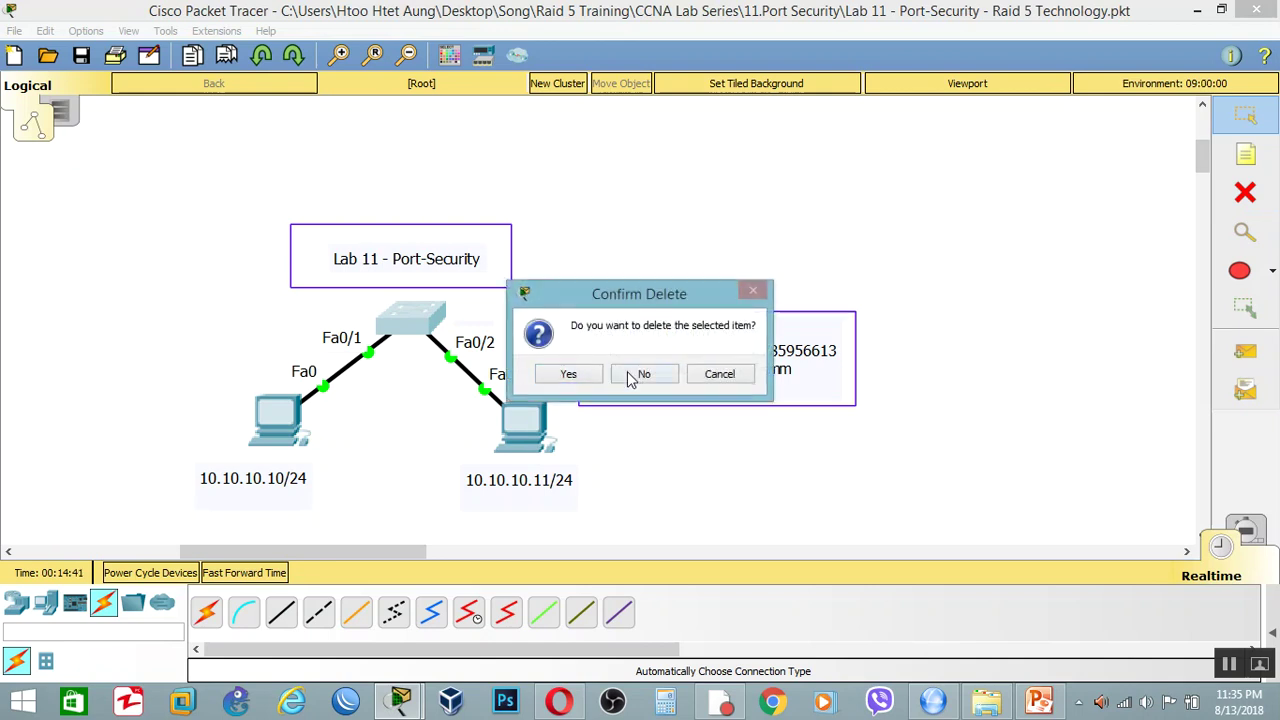
pyautogui.click(631, 380)
pyautogui.click(347, 373)
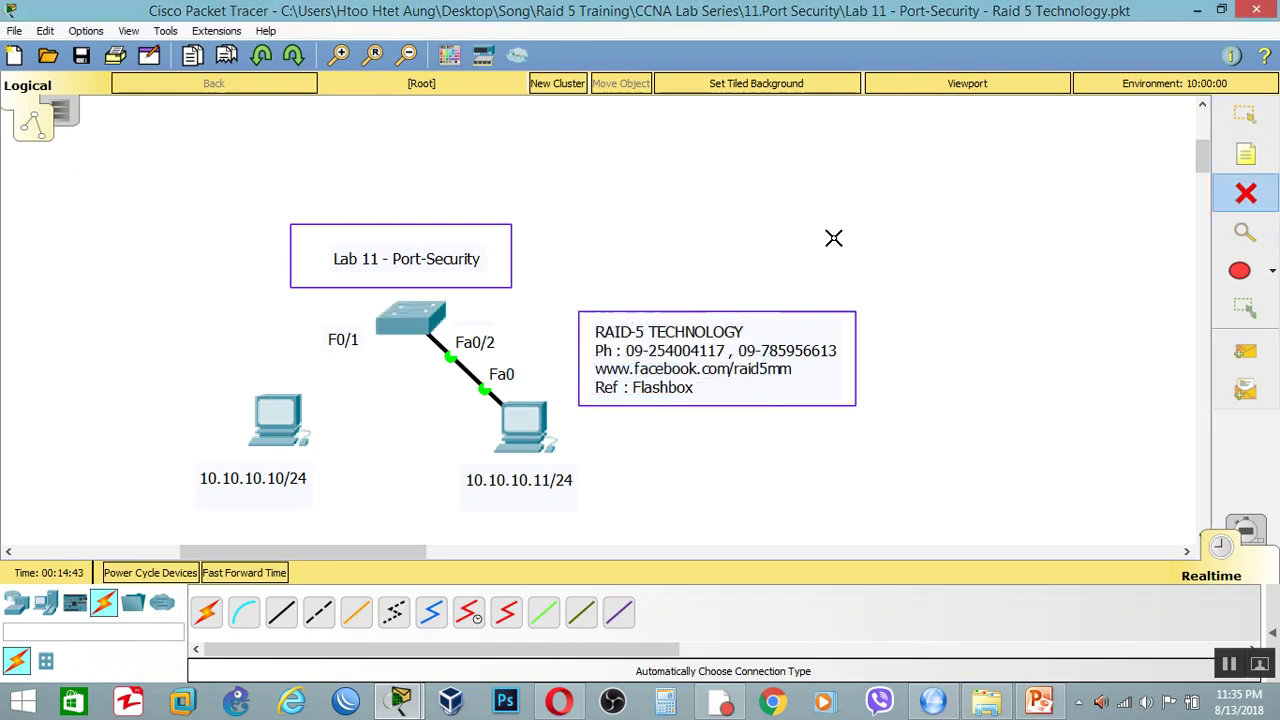
pyautogui.click(1245, 115)
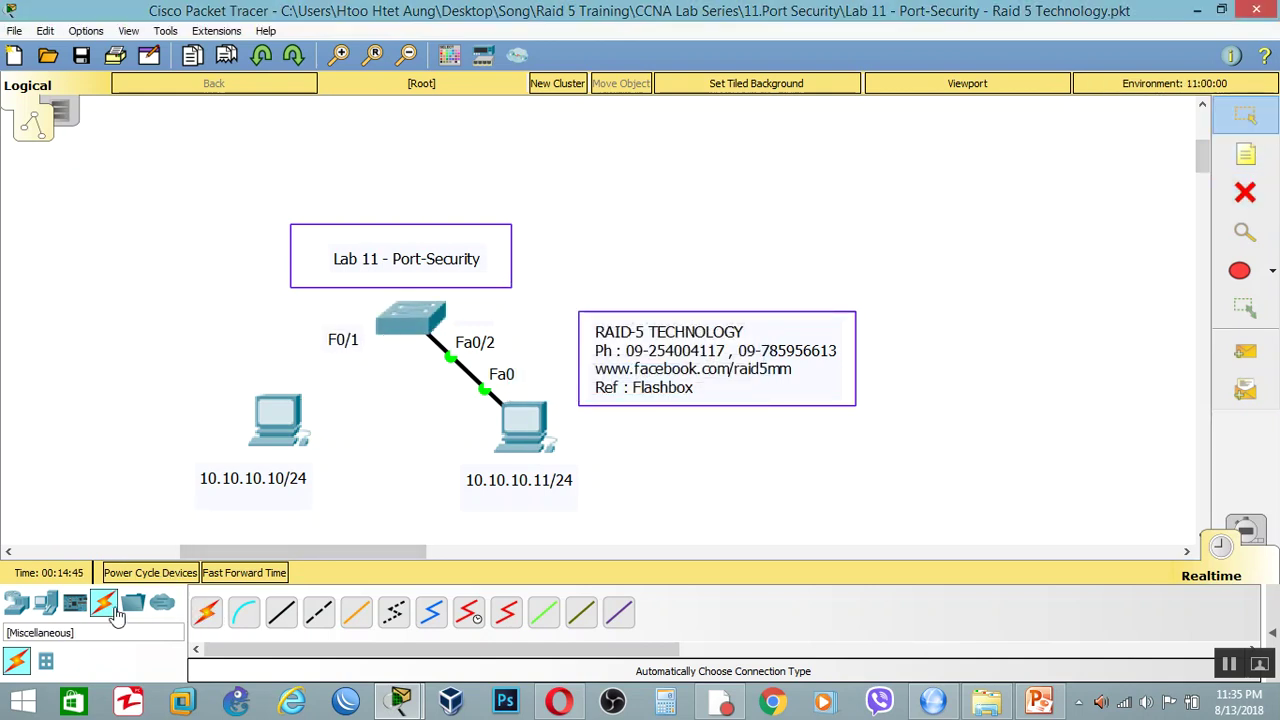
# Add a 2960 switch beside SW1 above the 10.10.10.10 PC, and a generic PC beside that PC.
pyautogui.click(45, 603)
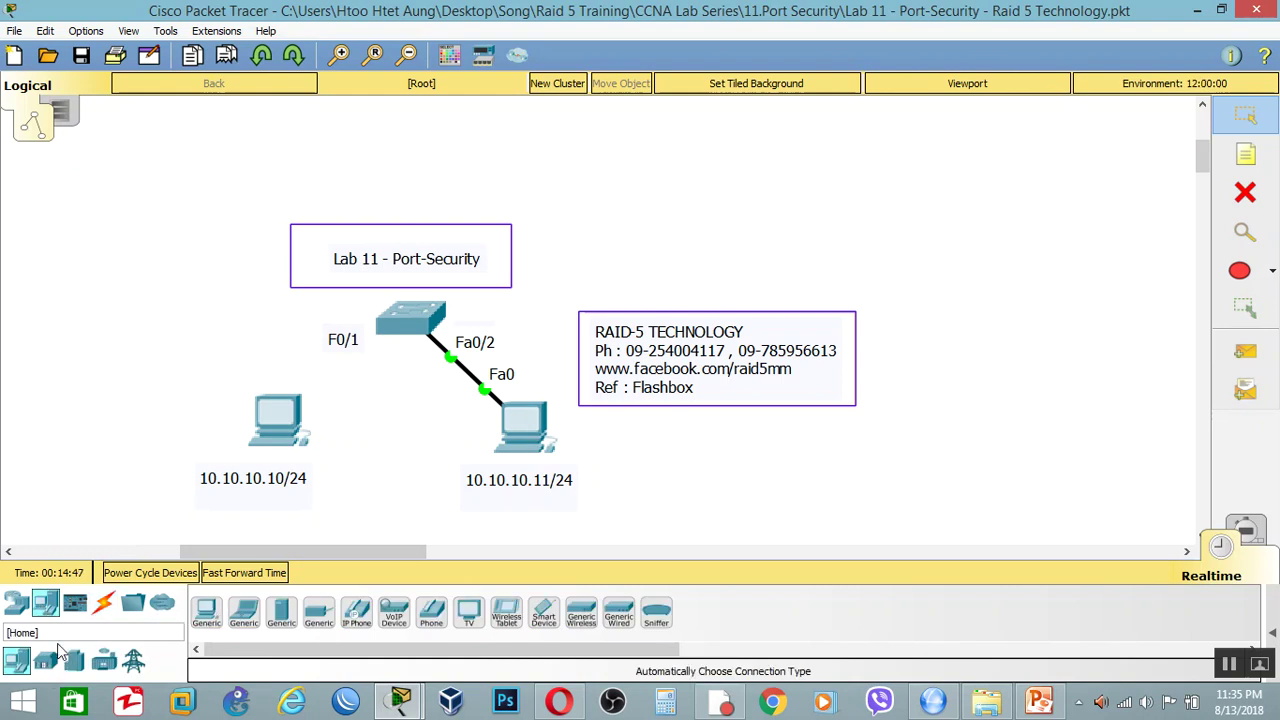
pyautogui.click(17, 601)
pyautogui.click(45, 661)
pyautogui.moveTo(206, 610); pyautogui.dragTo(257, 330)
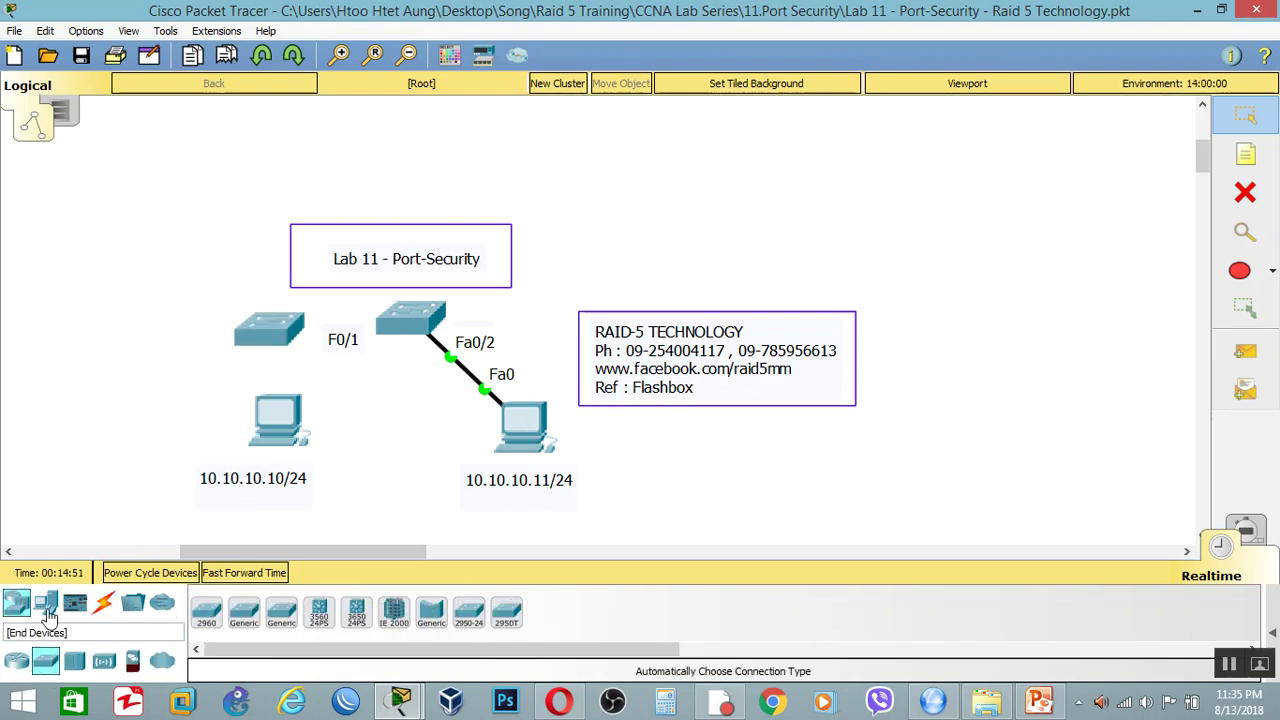
pyautogui.click(45, 602)
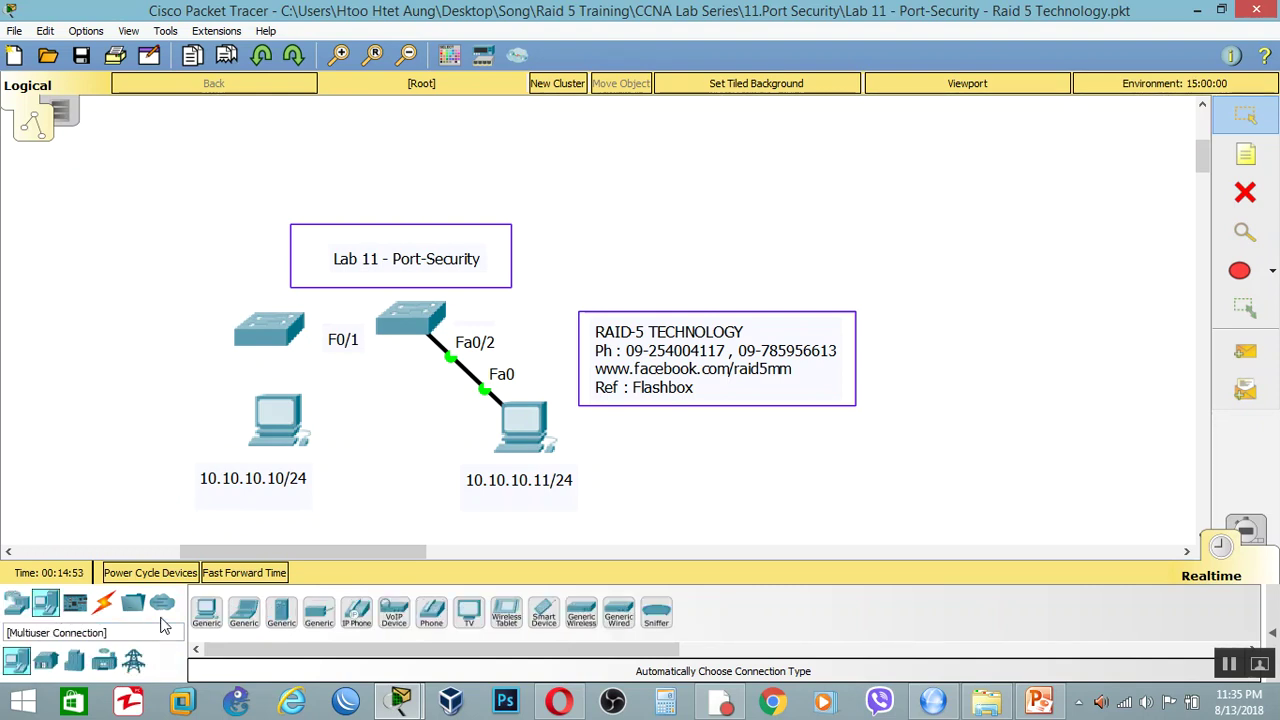
pyautogui.moveTo(206, 610); pyautogui.dragTo(147, 418)
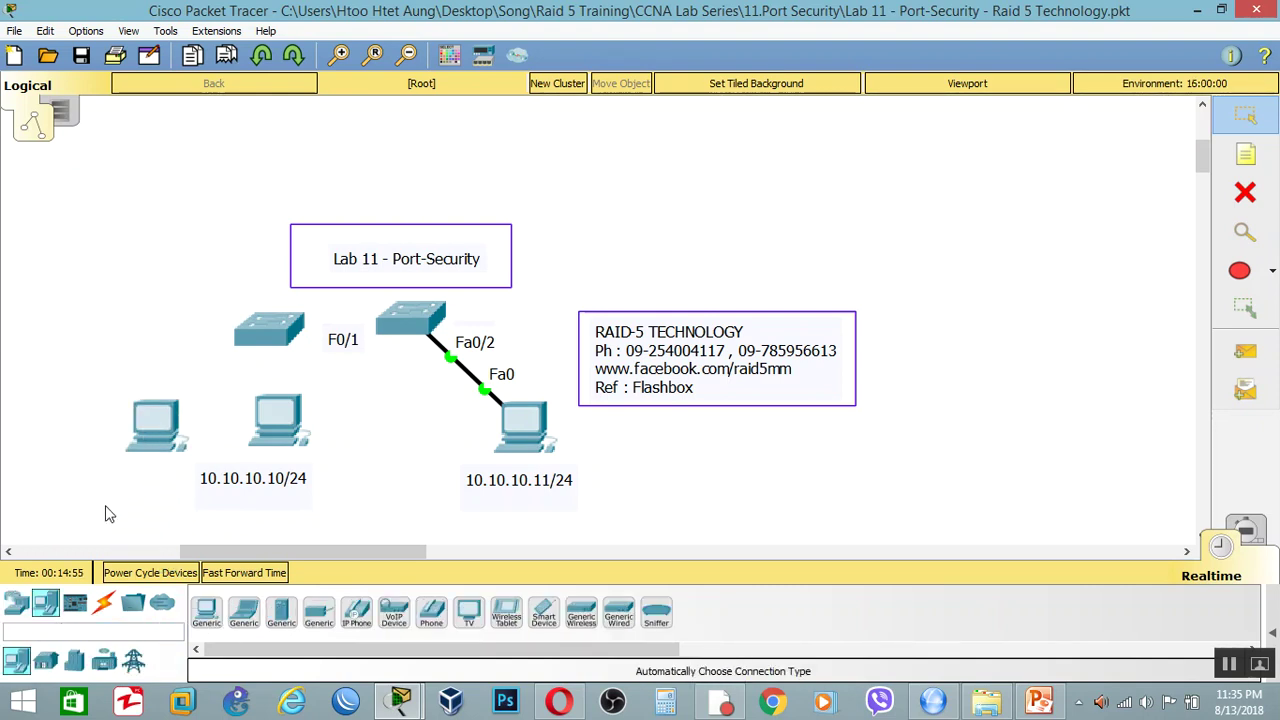
# Cable the new PC to the new switch and the new switch to SW1 with automatic connections, and fast-forward the simulation time.
pyautogui.click(104, 604)
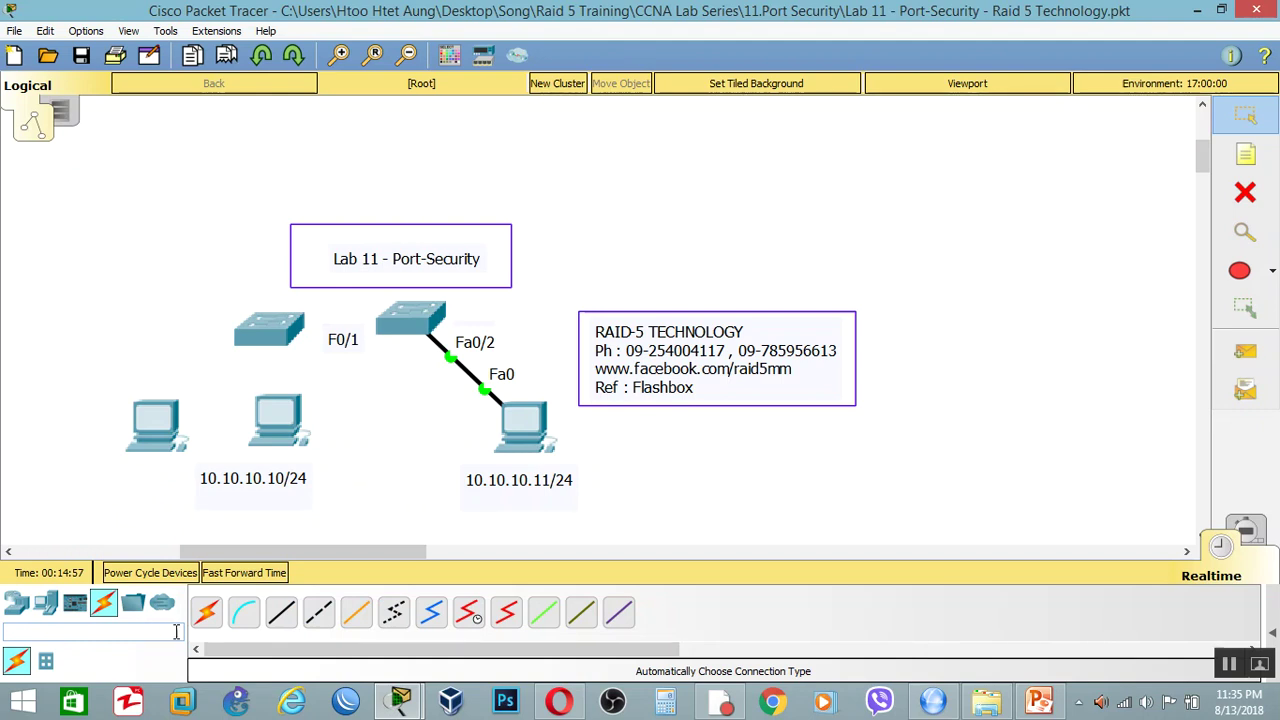
pyautogui.click(206, 611)
pyautogui.click(150, 425)
pyautogui.click(268, 330)
pyautogui.click(270, 328)
pyautogui.click(410, 320)
pyautogui.click(258, 573)
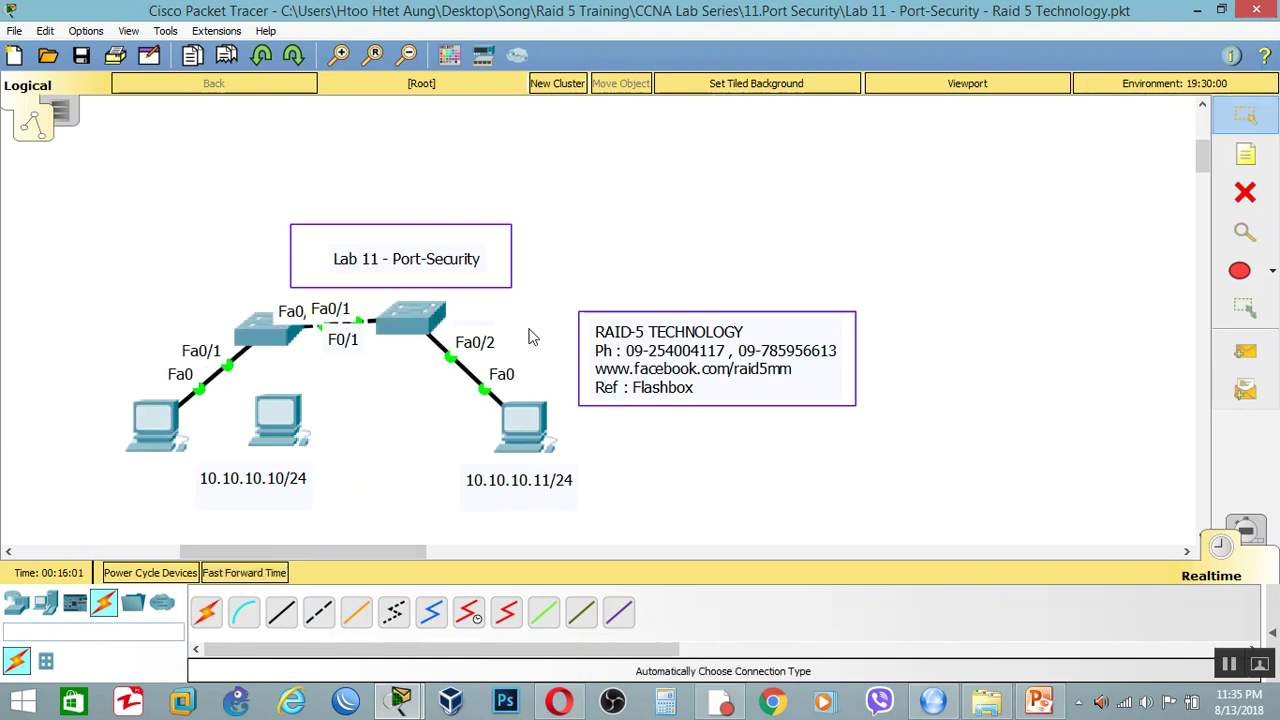
# Assign PC0 the static IP address 10.10.10.13 with subnet mask 255.255.255.0.
pyautogui.click(151, 448)
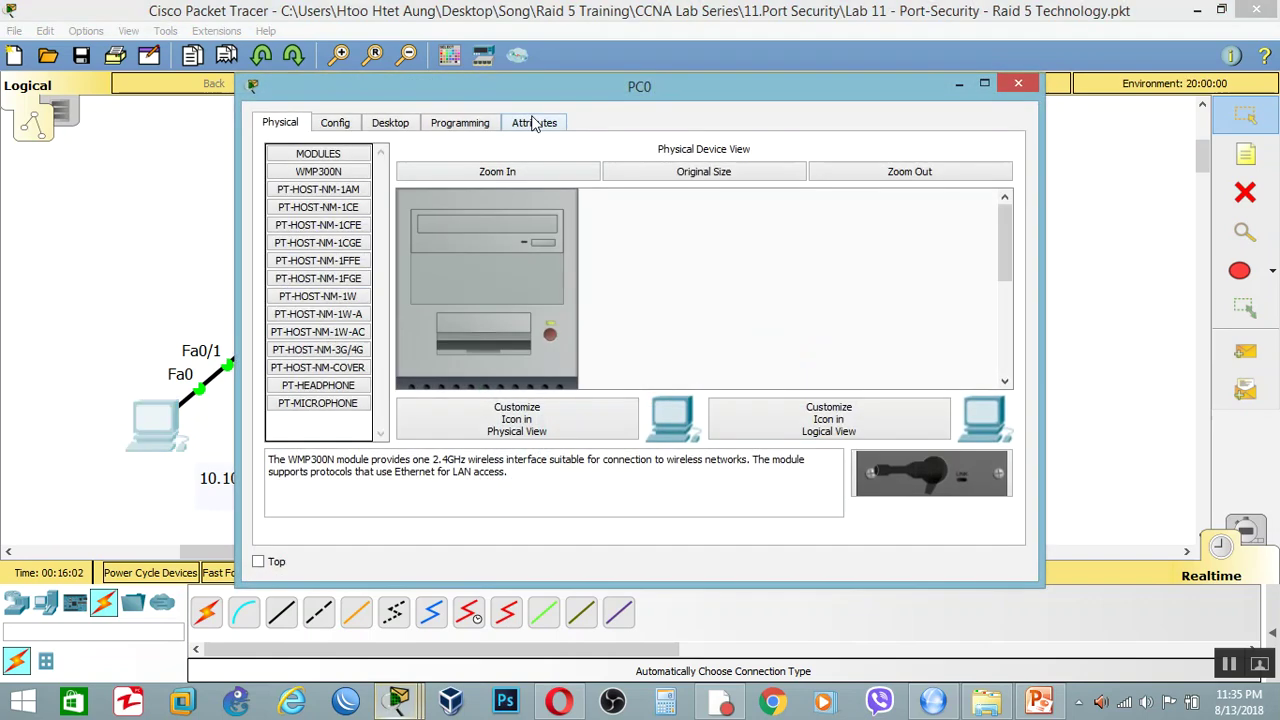
pyautogui.click(390, 124)
pyautogui.click(337, 195)
pyautogui.click(560, 230)
pyautogui.write('1')
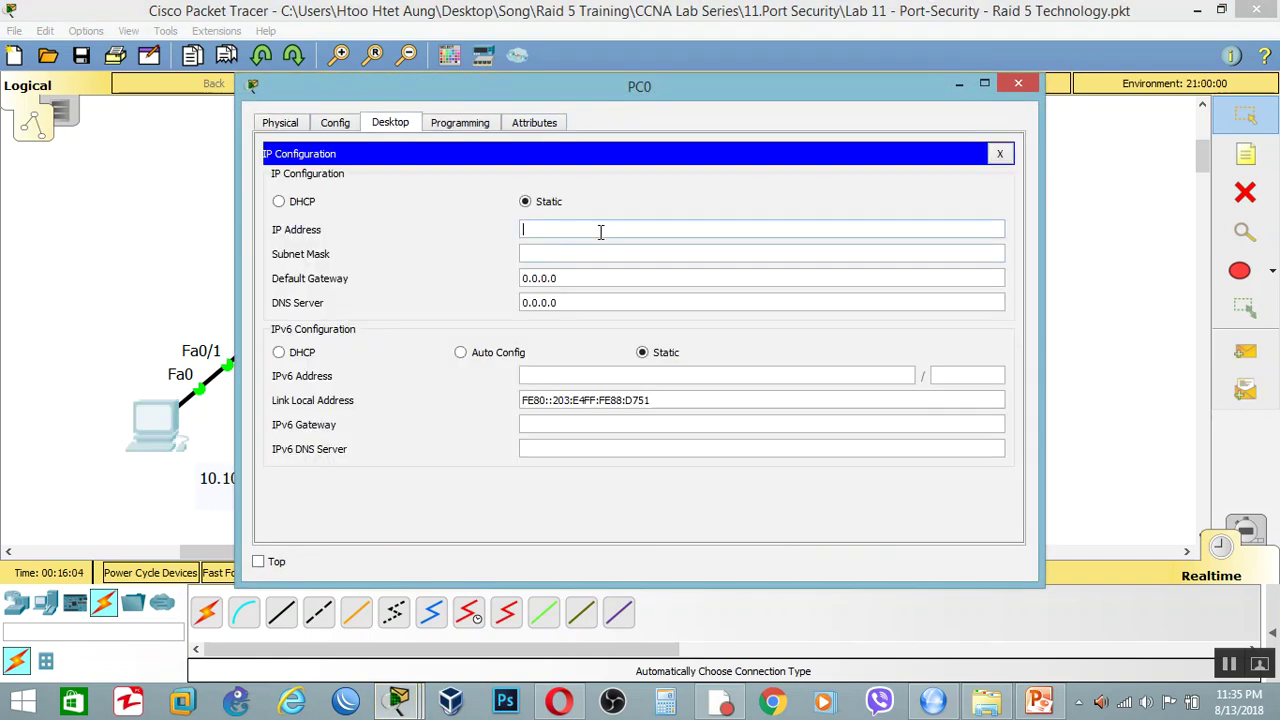
pyautogui.write('0.10.10.13')
pyautogui.press('Tab')
pyautogui.write('255.255.255.0')
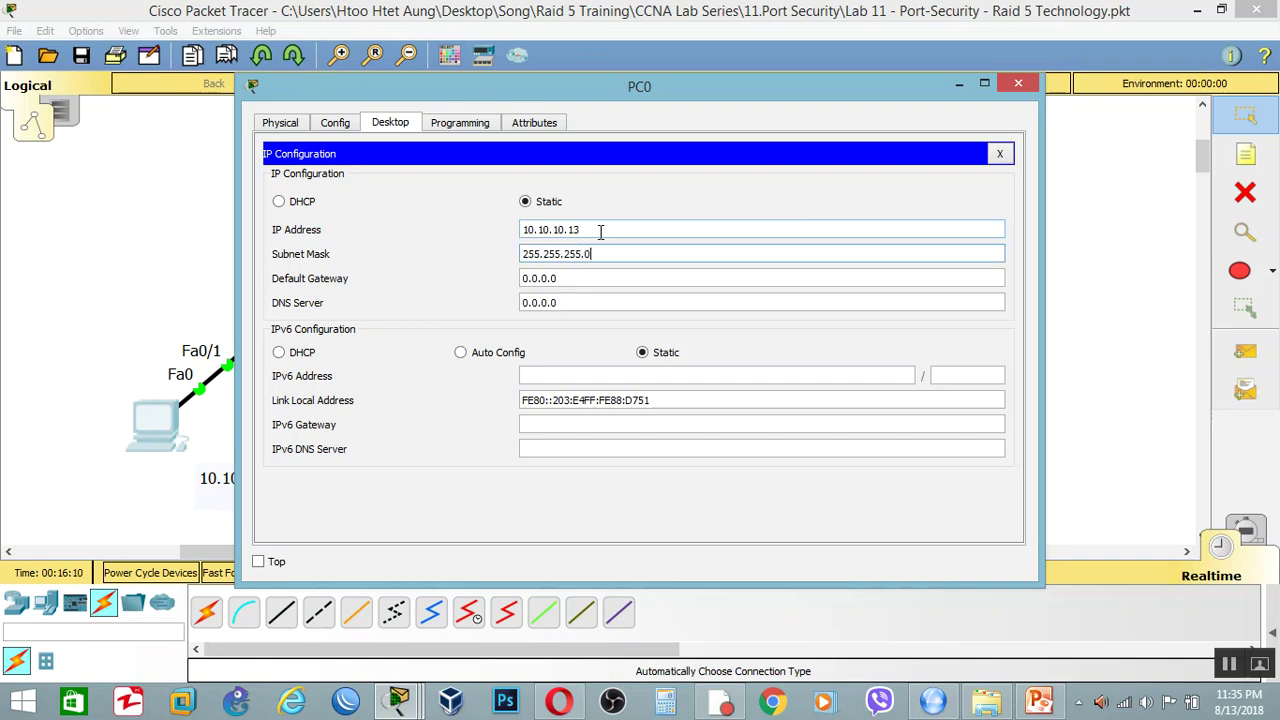
pyautogui.click(998, 154)
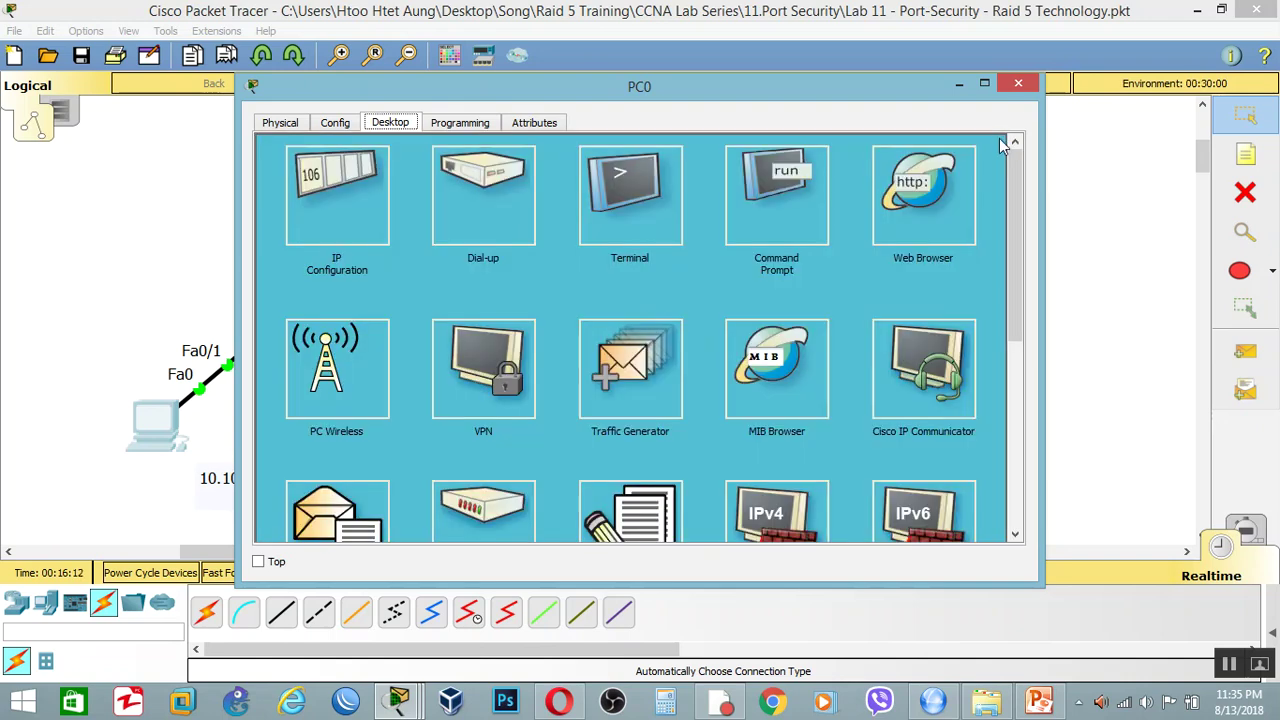
# Ping 10.10.10.11 from PC0's command prompt, and move its window out of the way of the topology.
pyautogui.click(767, 183)
pyautogui.write('ping 1')
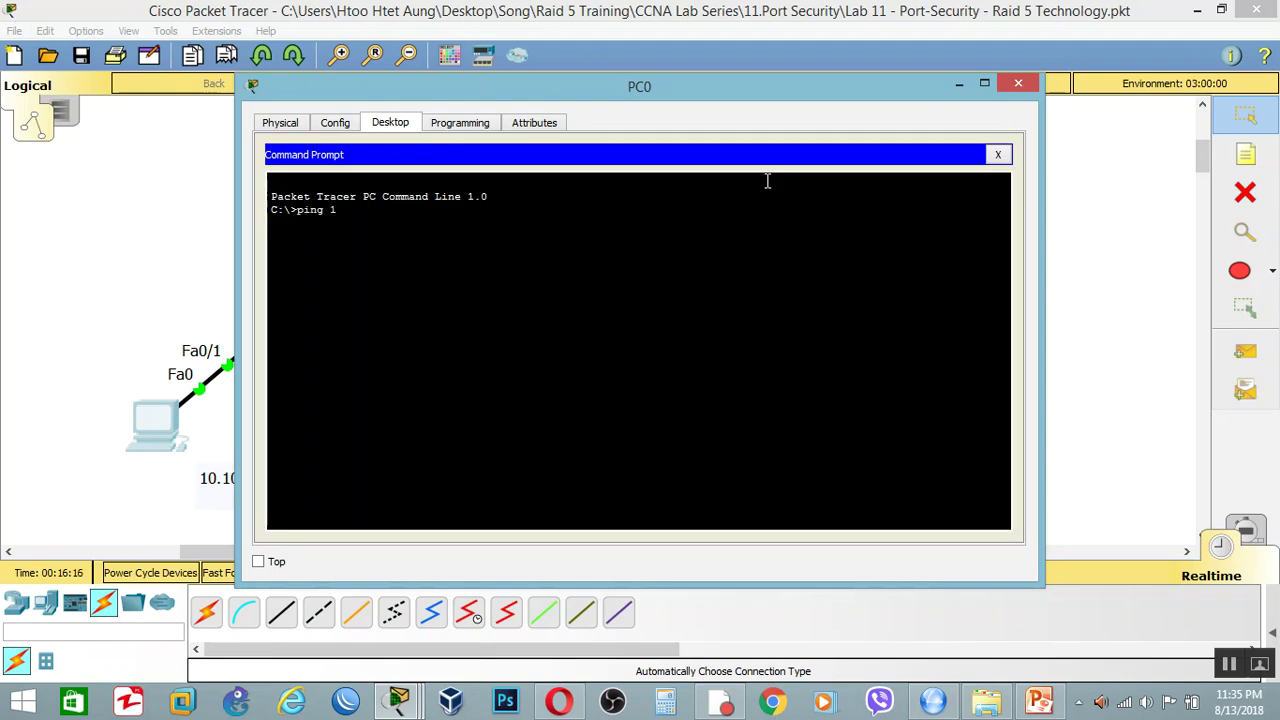
pyautogui.write('0.10.10.11')
pyautogui.press('Return')
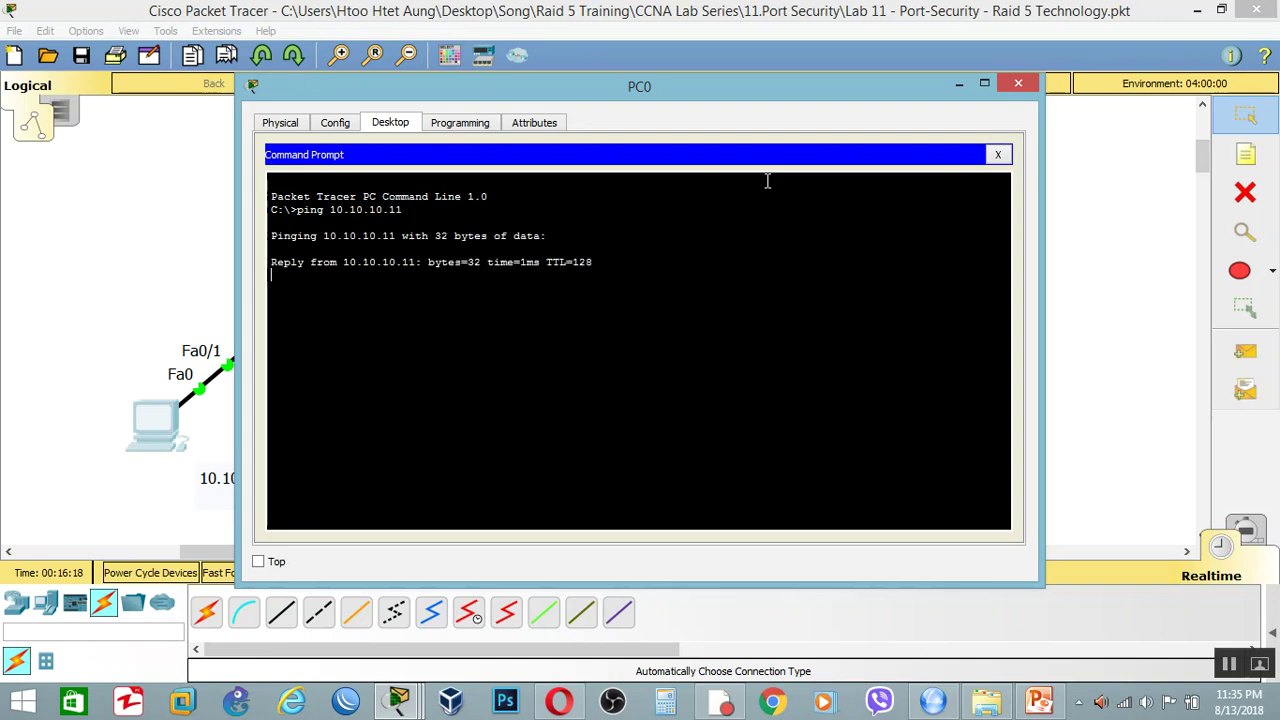
pyautogui.moveTo(856, 92); pyautogui.dragTo(651, 440)
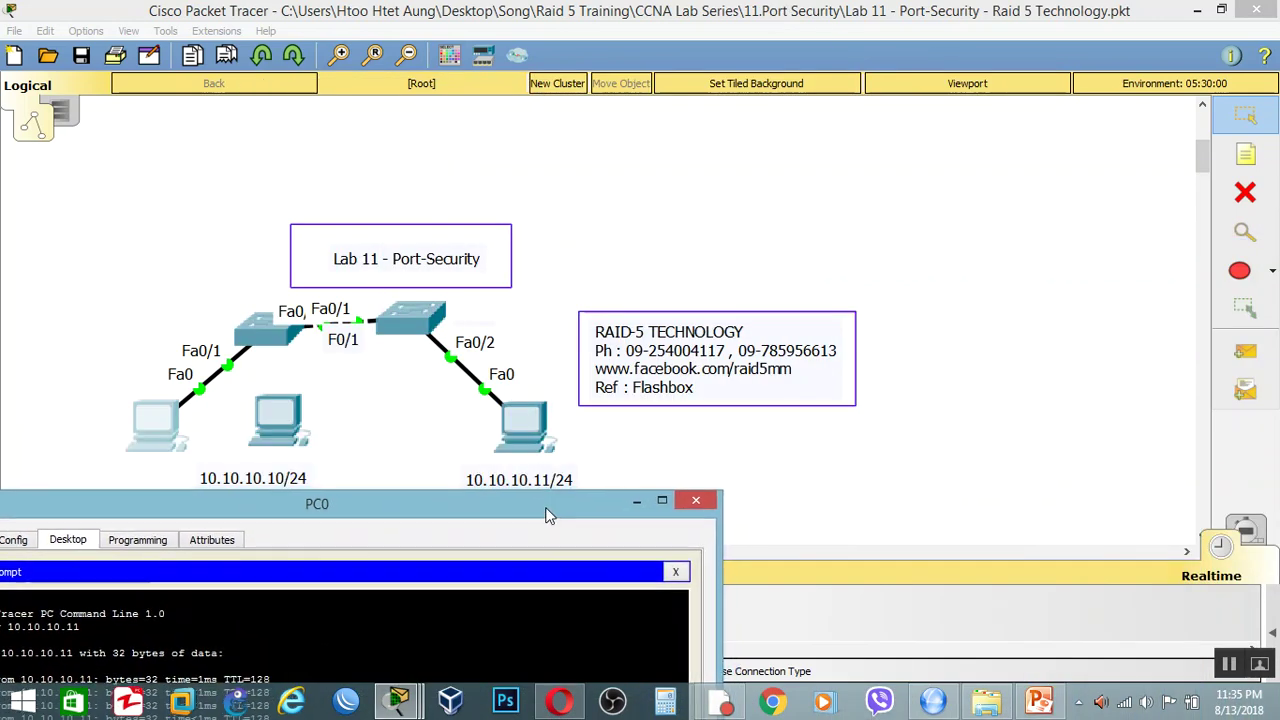
pyautogui.click(644, 502)
# Run show port-security int f0/1 on SW1 once more and examine the total MAC addresses after PC0's ping.
pyautogui.click(404, 327)
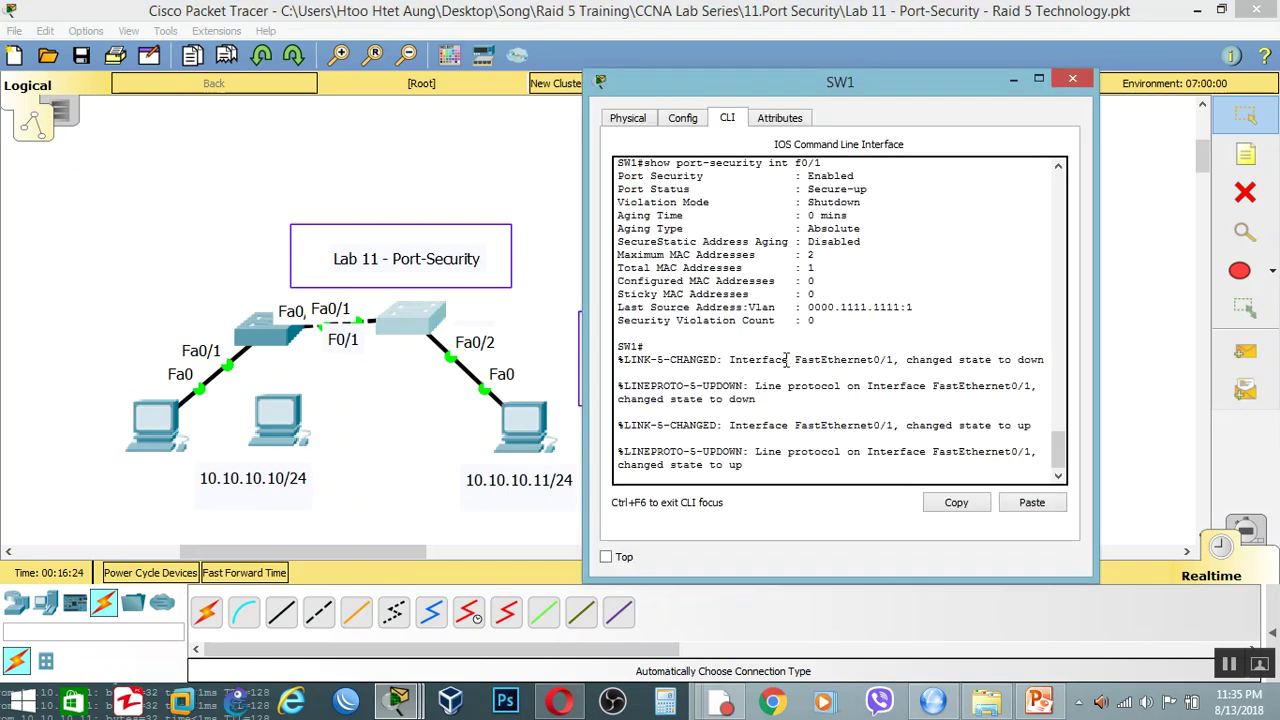
pyautogui.press('Return')
pyautogui.press('Return')
pyautogui.press('Up')
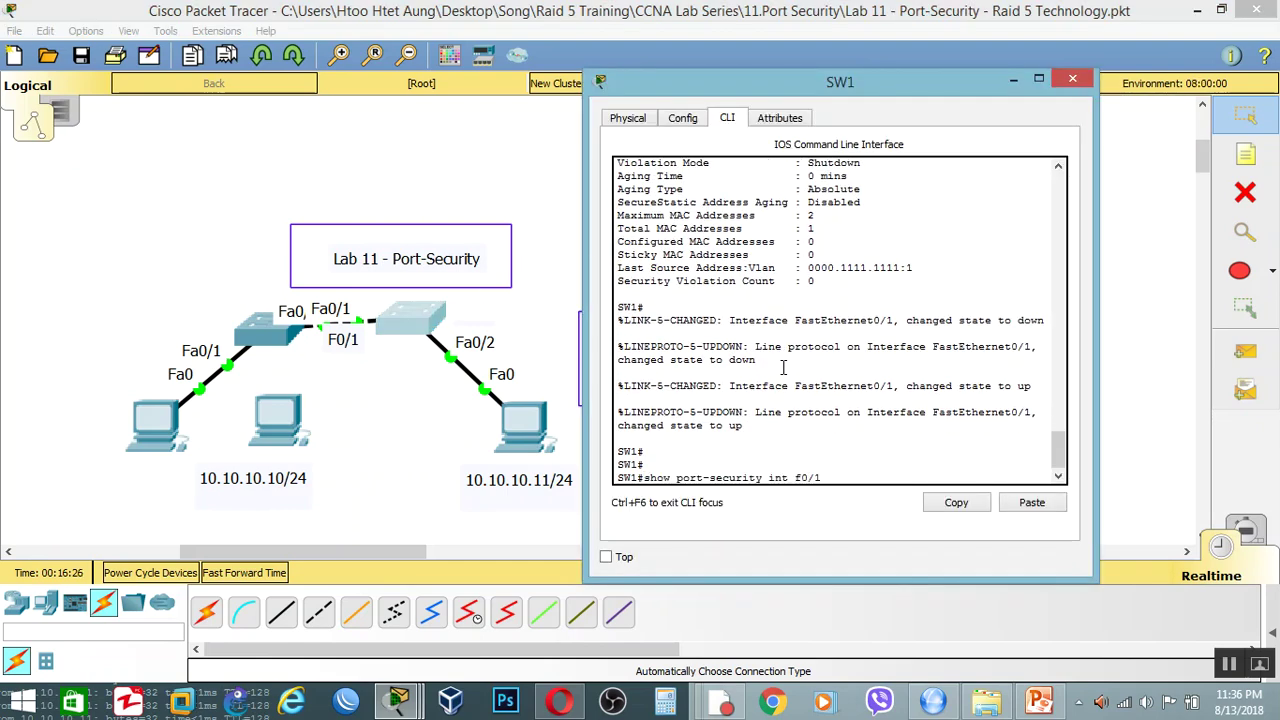
pyautogui.press('Return')
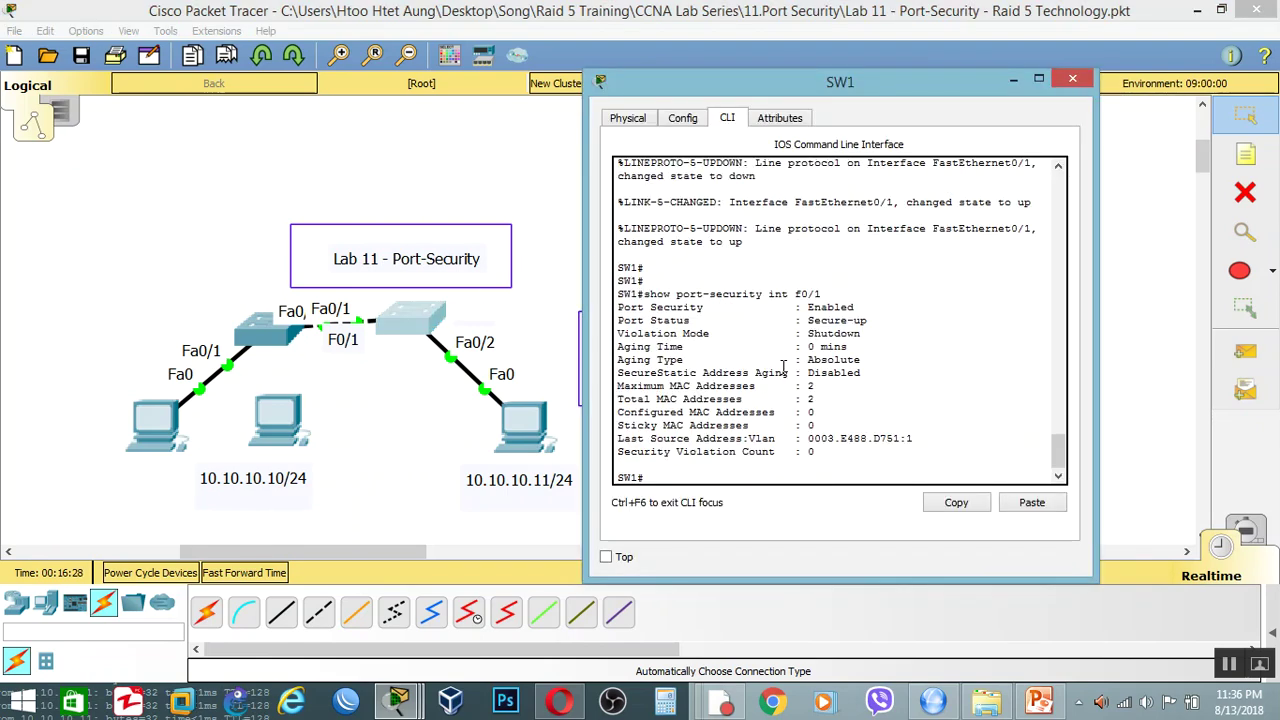
pyautogui.tripleClick(819, 395)
pyautogui.click(824, 409)
# Shift the 10.10.10.10 PC slightly, cable it to the new switch with an automatic connection, and fast-forward the simulation time.
pyautogui.click(368, 416)
pyautogui.moveTo(281, 430); pyautogui.dragTo(303, 435)
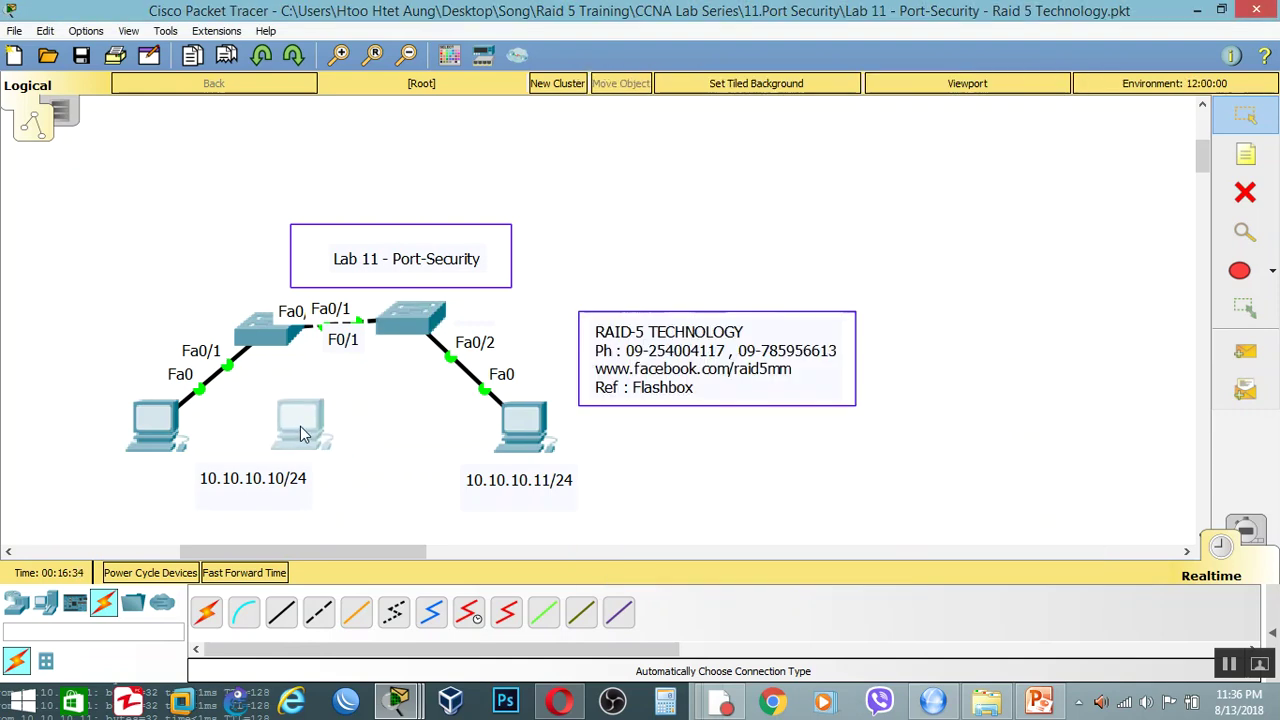
pyautogui.click(205, 612)
pyautogui.click(297, 423)
pyautogui.click(283, 345)
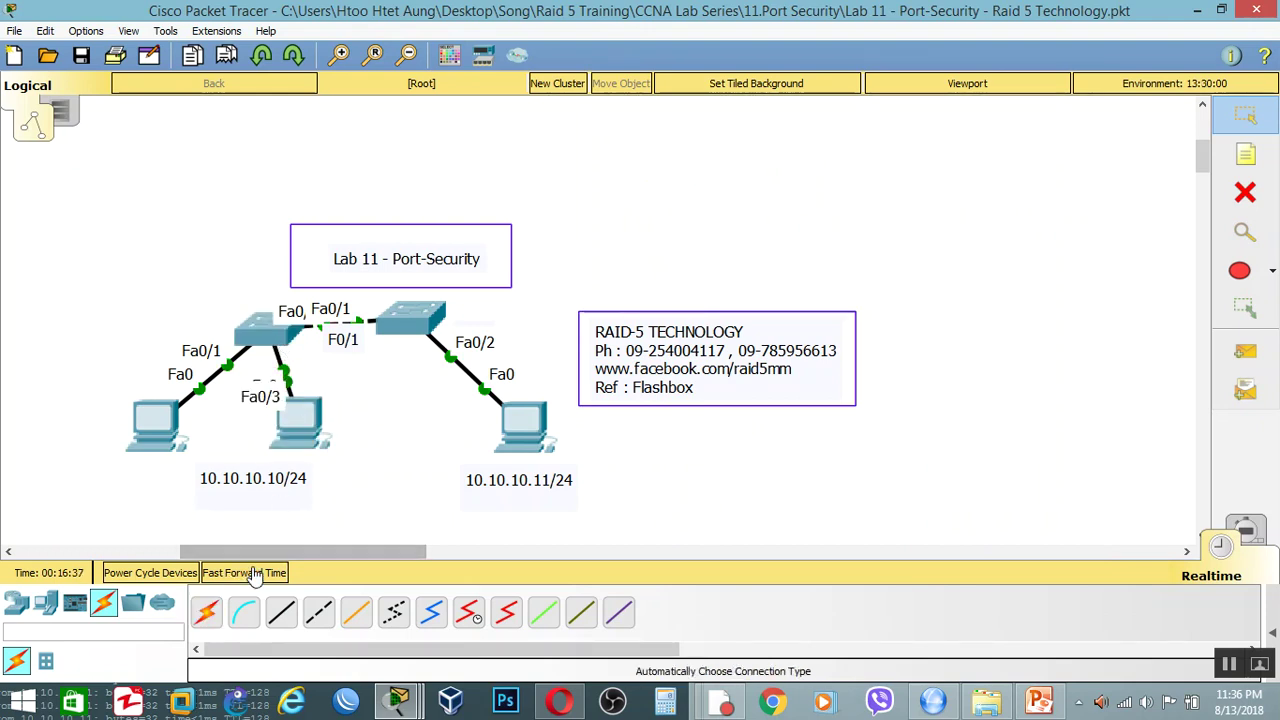
pyautogui.click(244, 572)
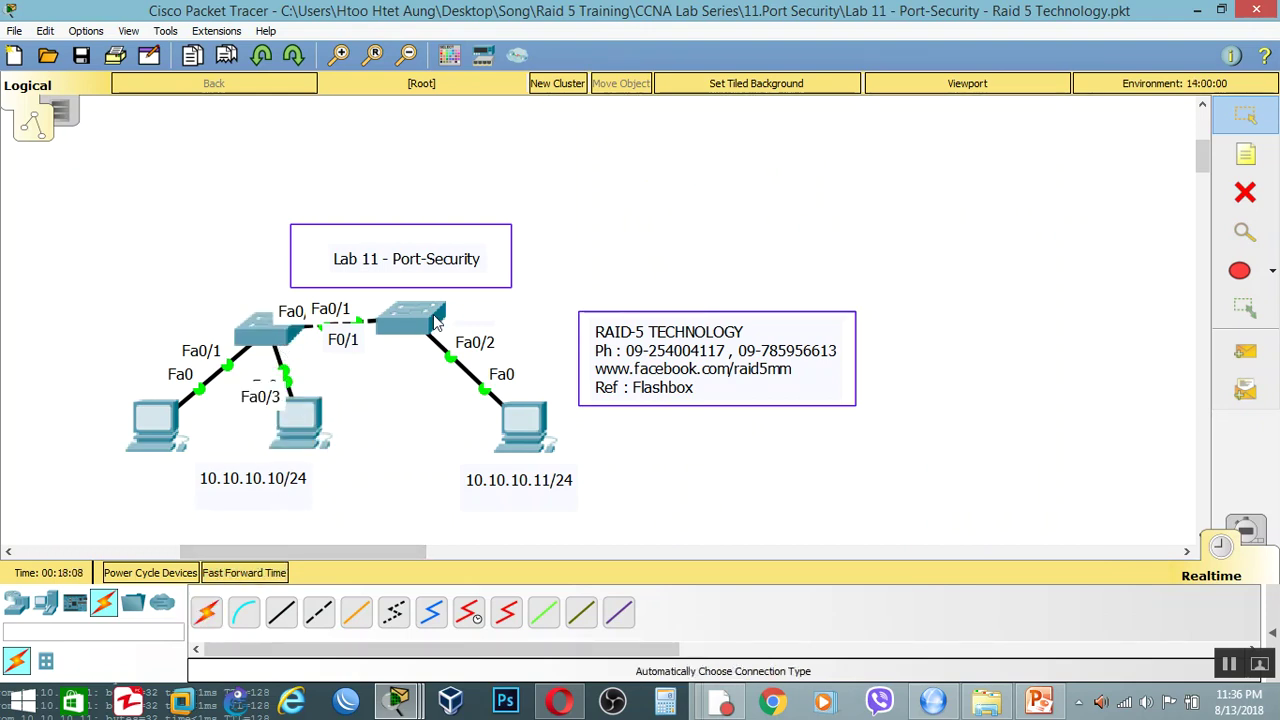
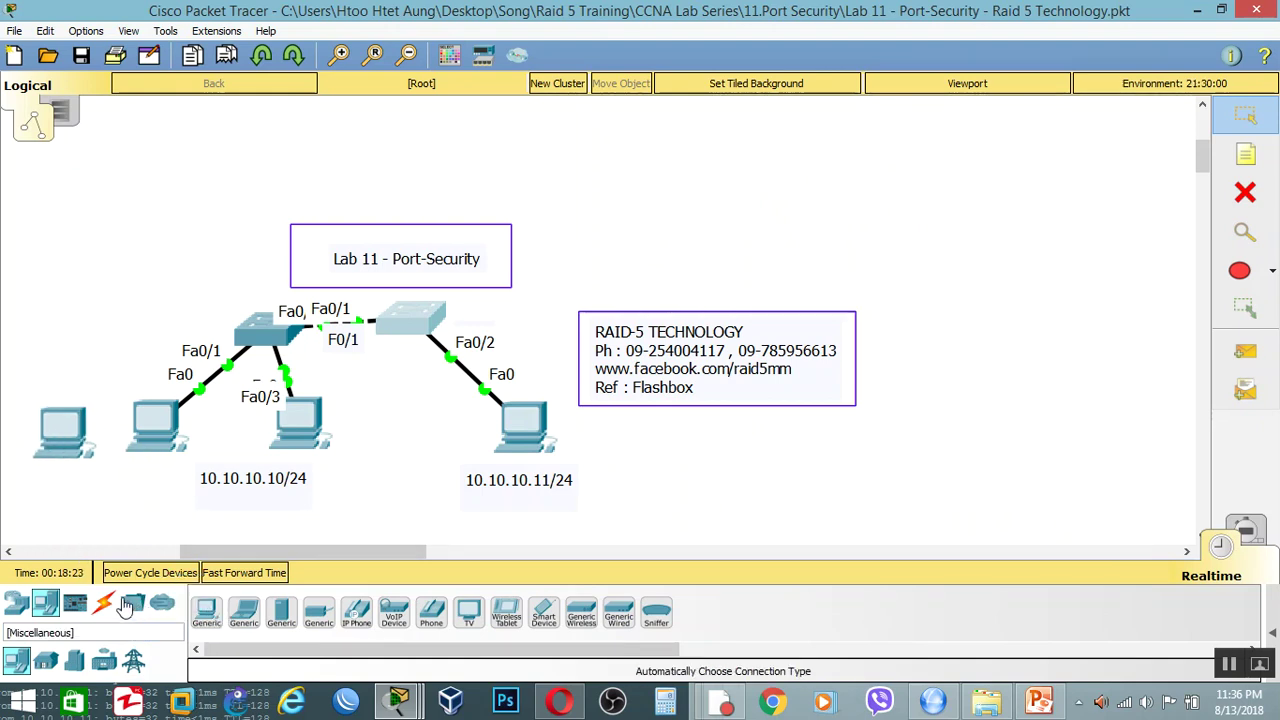
# Cable the newly added third PC to the new switch with an automatic connection.
pyautogui.click(103, 602)
pyautogui.click(205, 612)
pyautogui.click(63, 430)
pyautogui.click(258, 330)
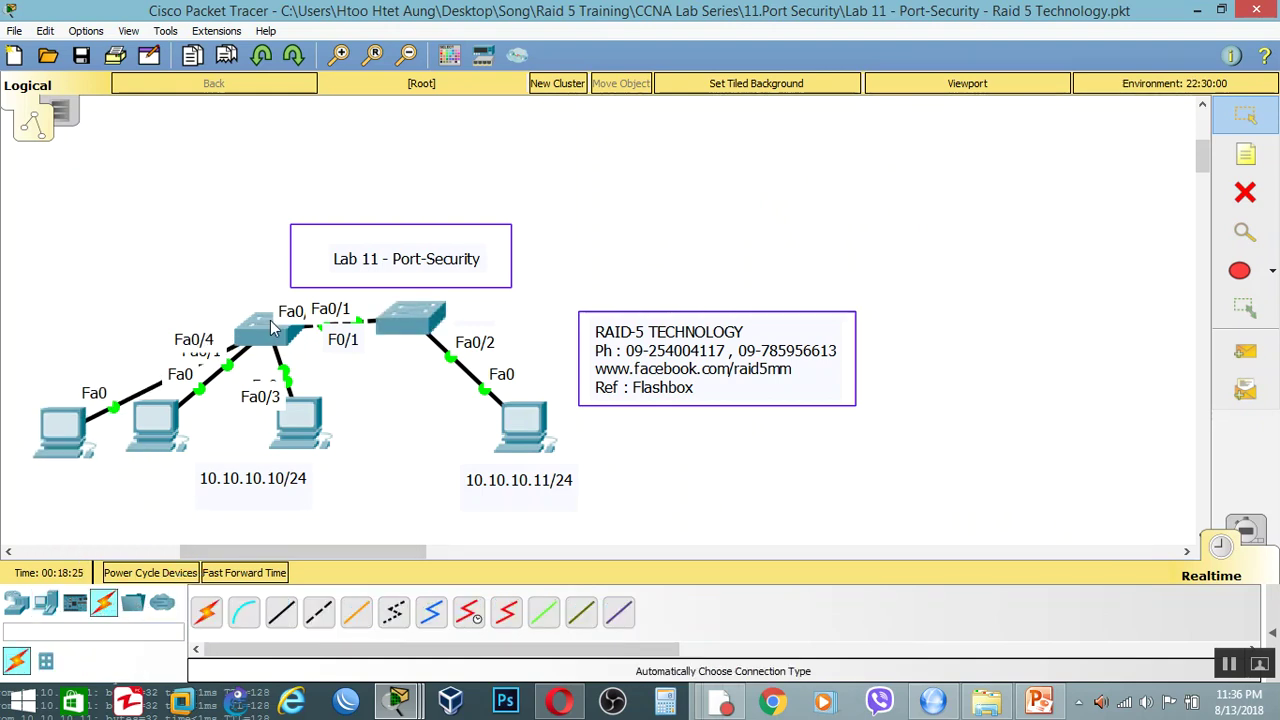
# Assign PC3 the static IP address 10.10.10.11 with subnet mask 255.255.255.0.
pyautogui.click(60, 430)
pyautogui.click(395, 122)
pyautogui.click(337, 185)
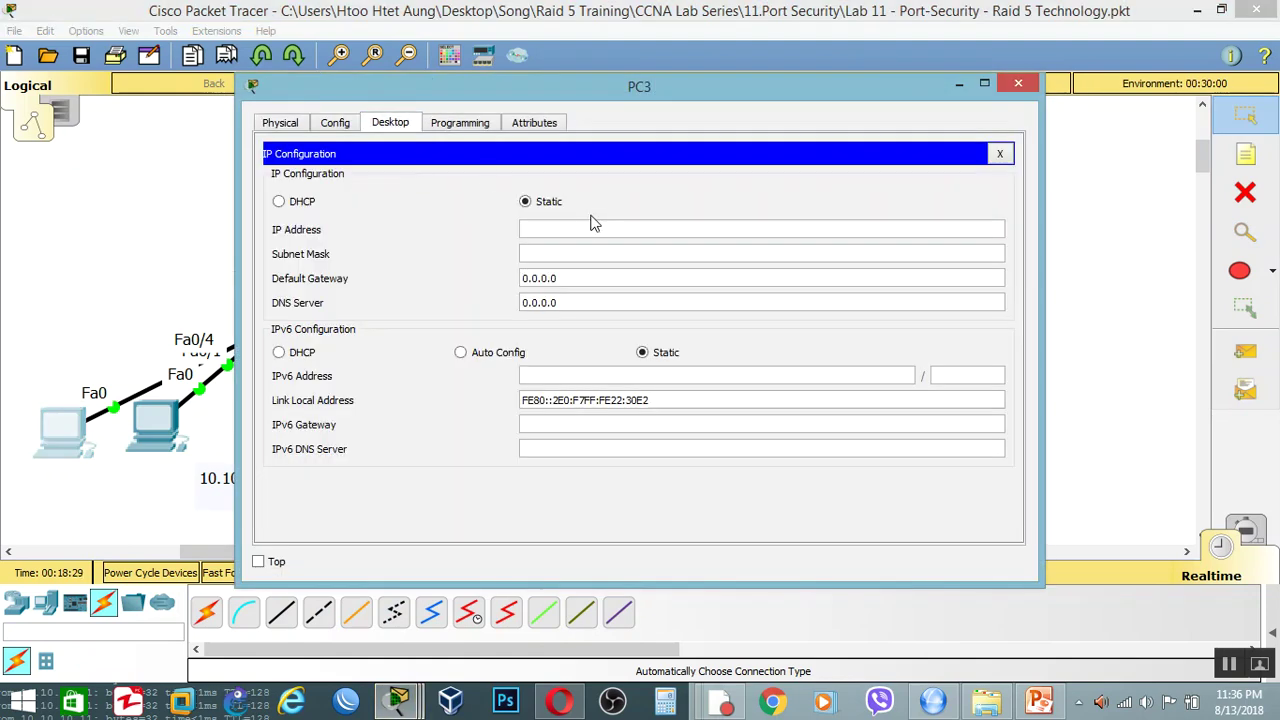
pyautogui.click(592, 229)
pyautogui.write('10.10.10.11')
pyautogui.press('Tab')
pyautogui.write('2')
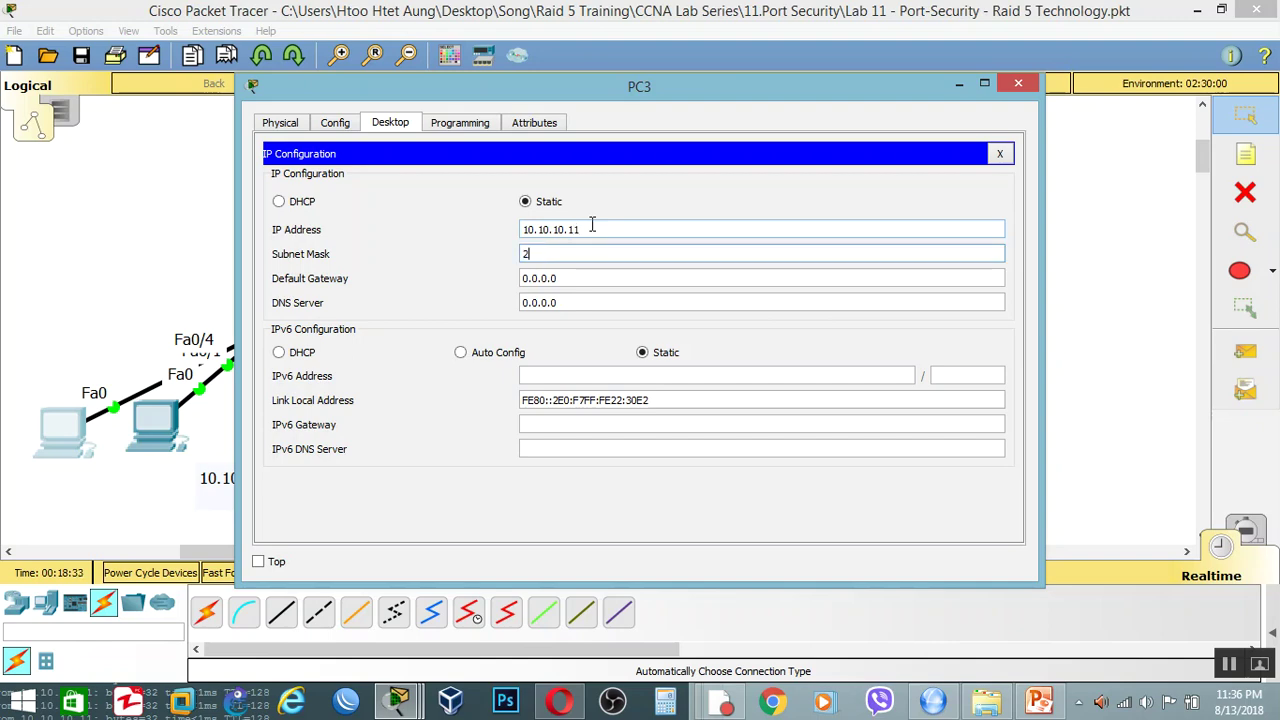
pyautogui.write('55.255.255.0')
pyautogui.click(1001, 154)
# Ping 10.10.10.12 from PC3's command prompt, and move its window aside to reveal the topology.
pyautogui.click(772, 192)
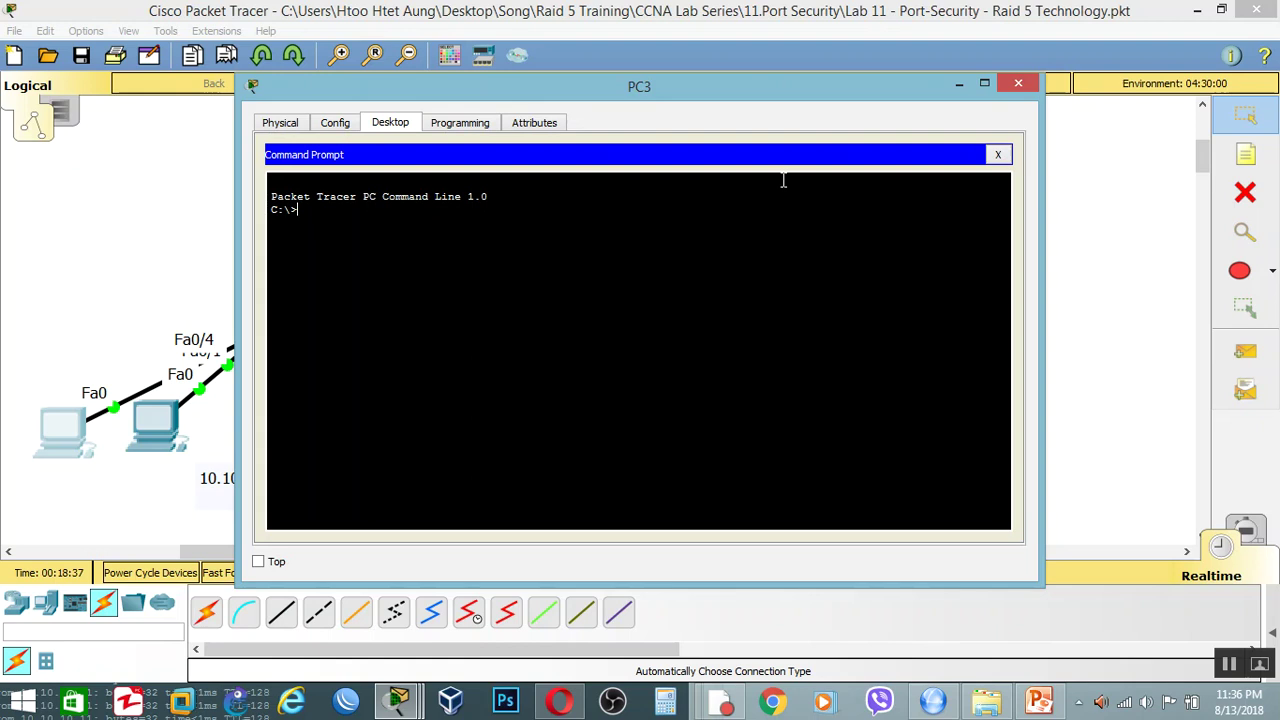
pyautogui.write('ping 10.10.')
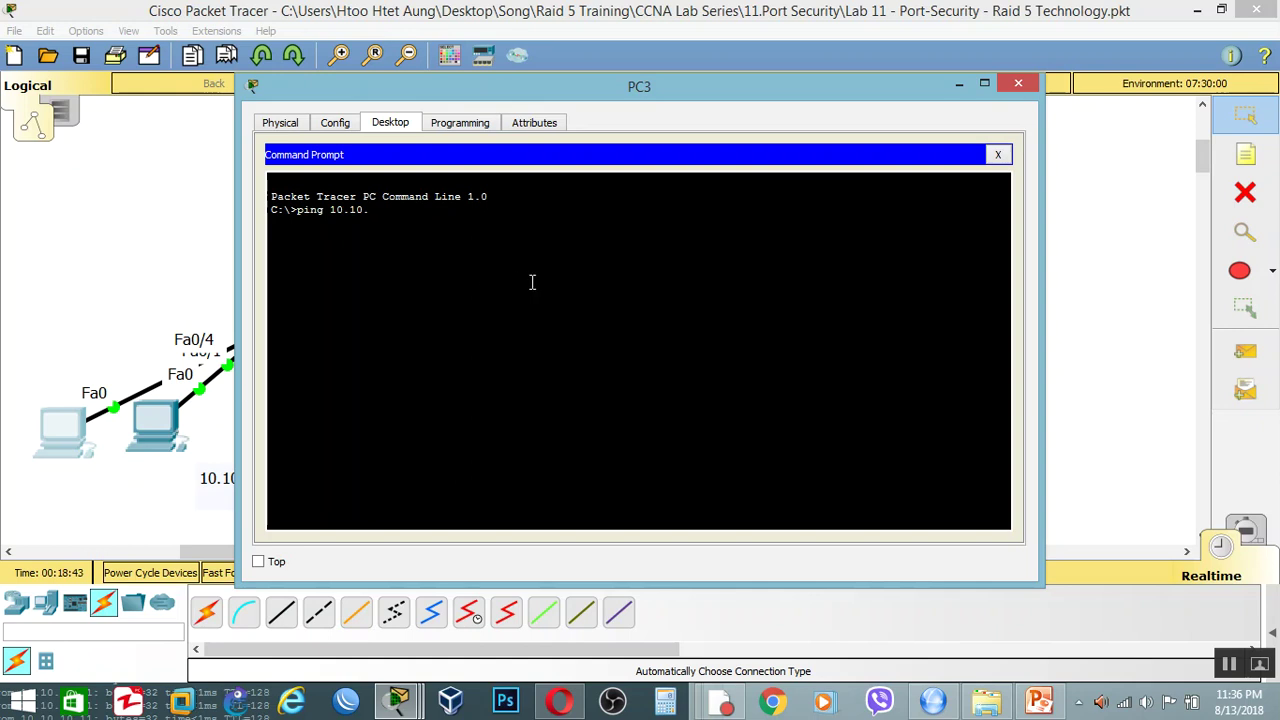
pyautogui.write('10')
pyautogui.write('.12')
pyautogui.press('Return')
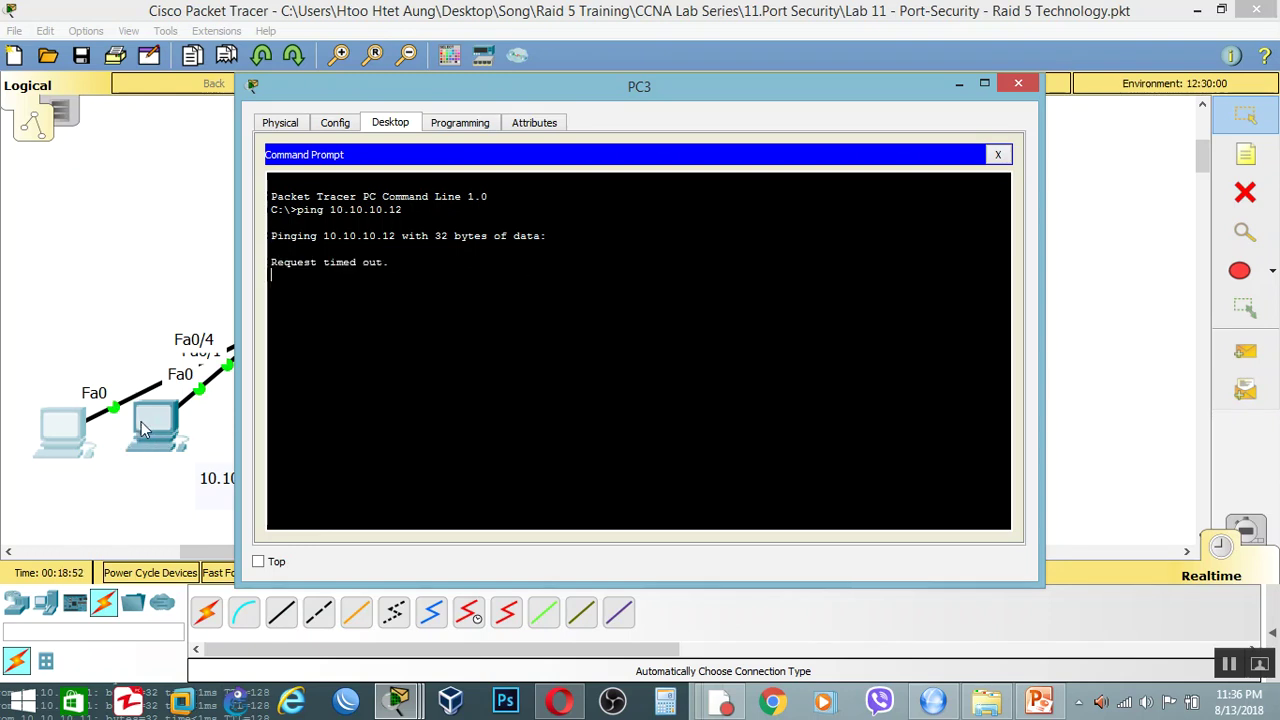
pyautogui.moveTo(668, 88); pyautogui.dragTo(942, 55)
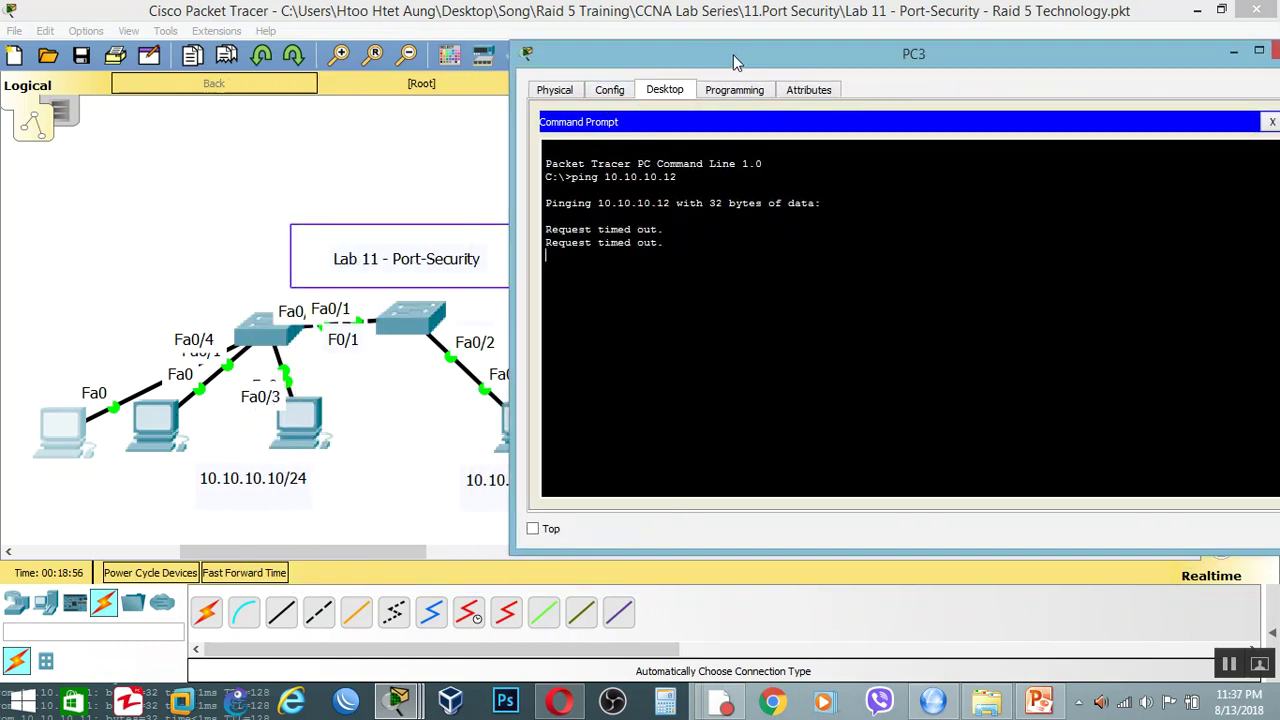
# Try to change PC3's static IP address to 10.10.10.13 in its IP configuration.
pyautogui.moveTo(776, 60); pyautogui.dragTo(644, 56)
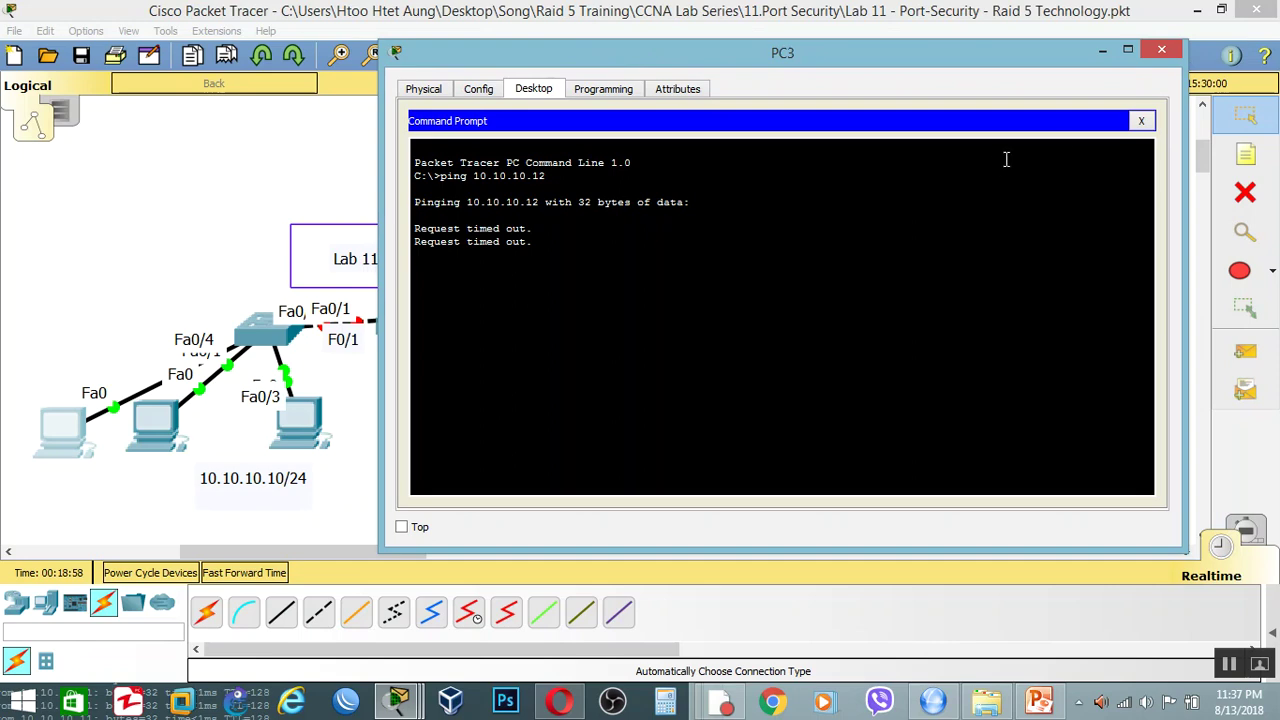
pyautogui.click(1141, 120)
pyautogui.click(462, 160)
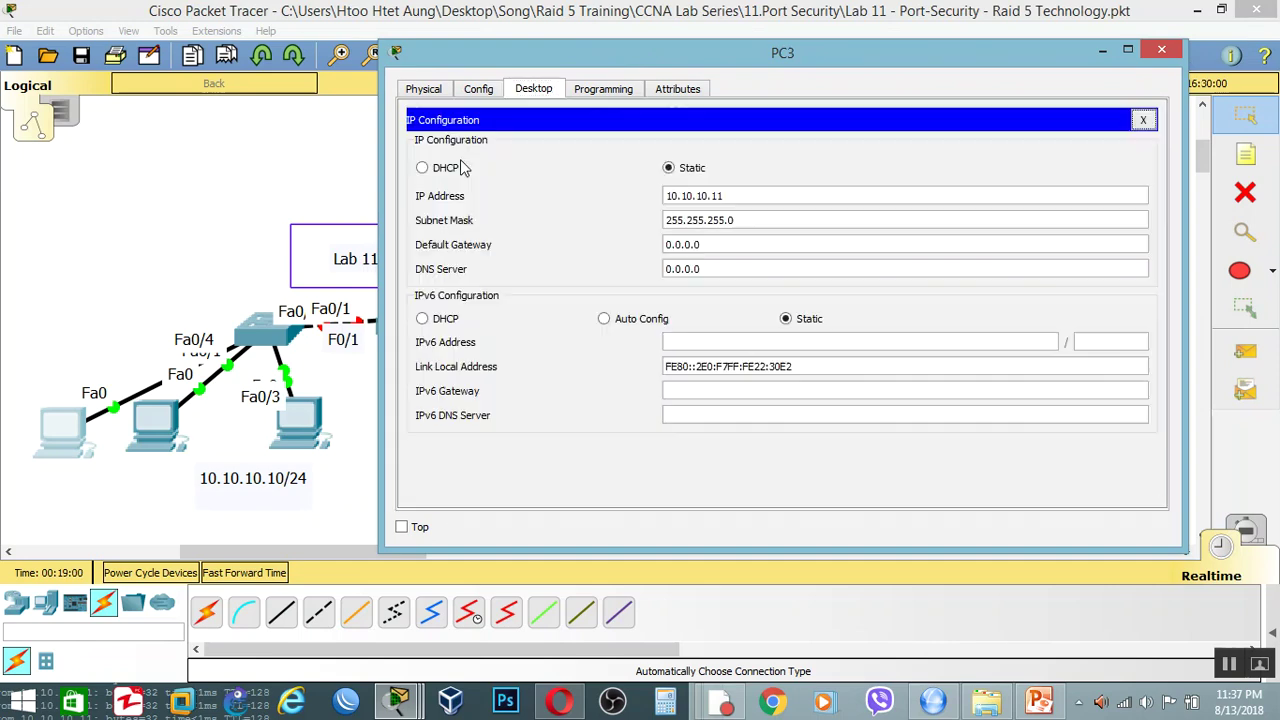
pyautogui.moveTo(724, 195); pyautogui.dragTo(718, 195)
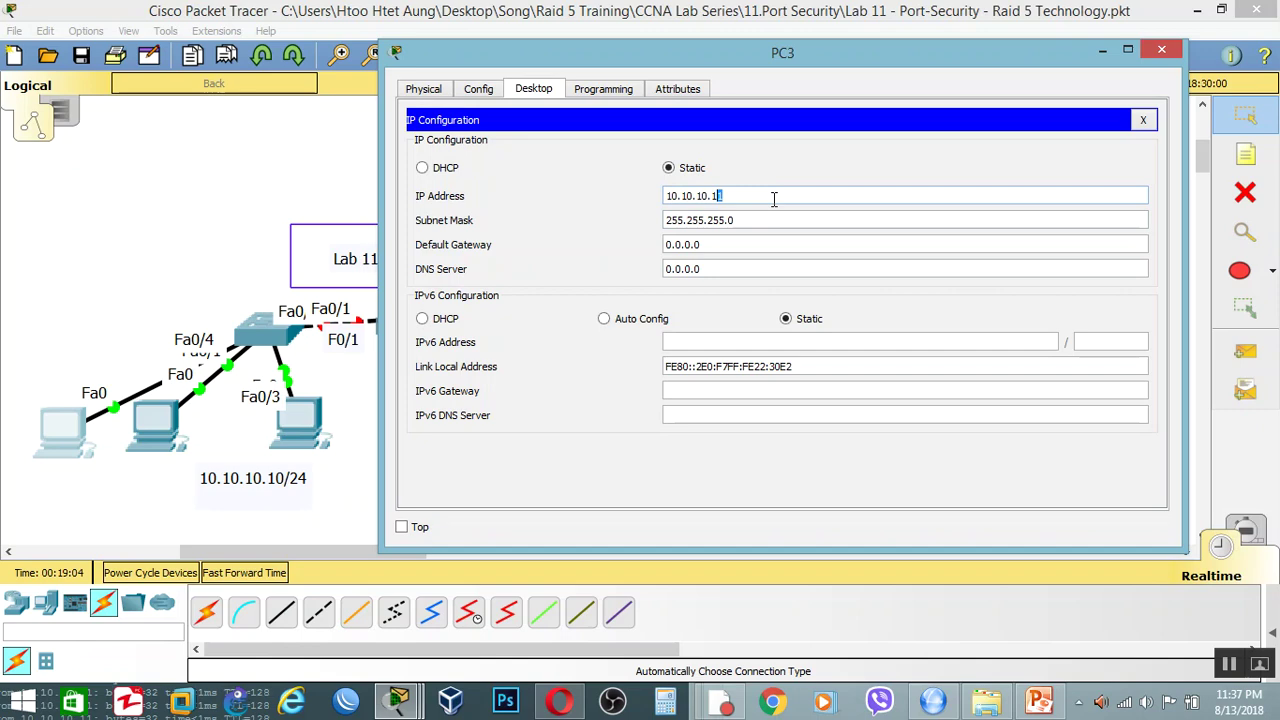
pyautogui.write('3')
pyautogui.click(1143, 119)
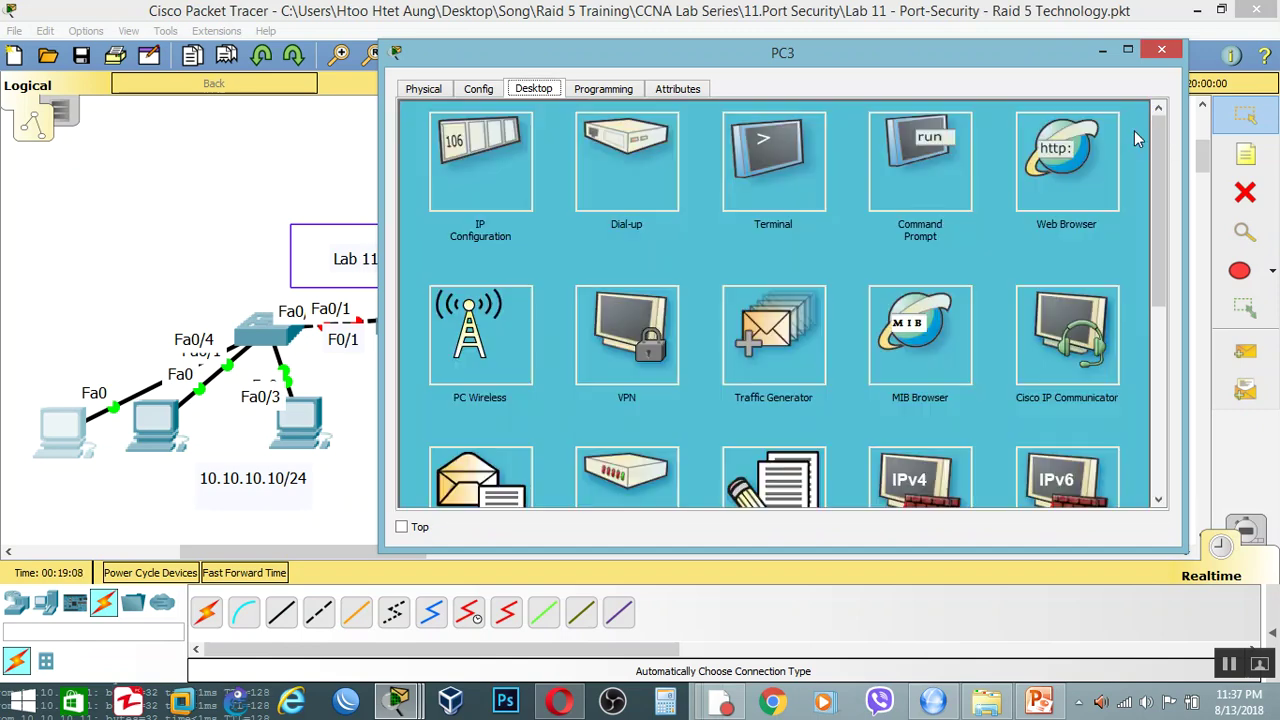
# Repeat the ping to 10.10.10.12 from PC3, interrupt it, and check PC3's addressing with ipconfig.
pyautogui.click(889, 164)
pyautogui.press('Up')
pyautogui.press('Return')
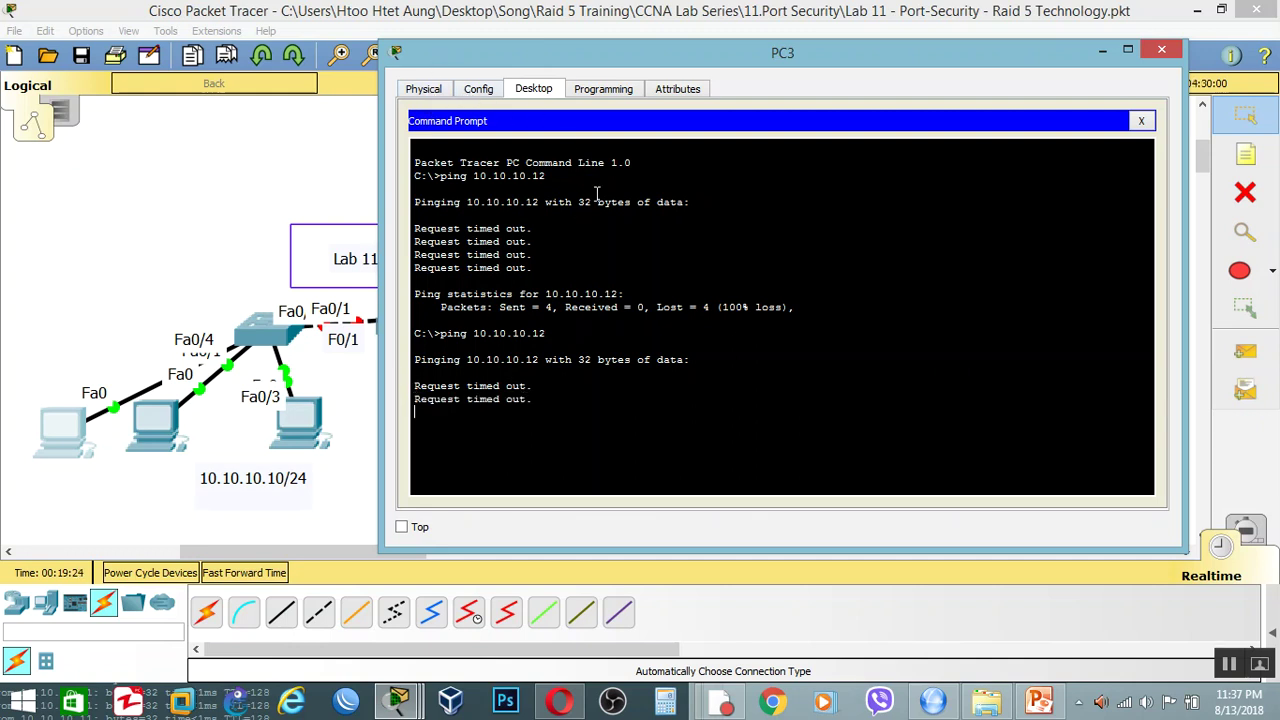
pyautogui.hotkey('ctrl', 'c')
pyautogui.write('ipconfig')
pyautogui.press('Return')
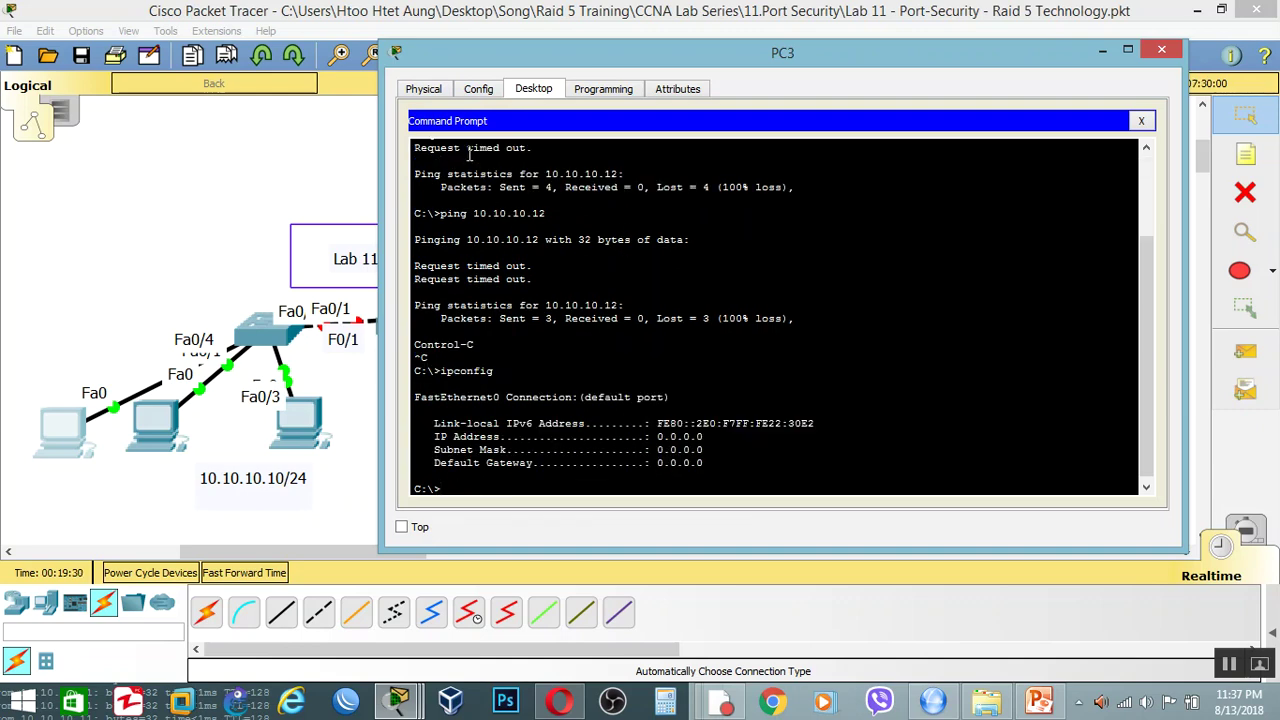
# Try to enter 10.10.10.13 again in PC3's emptied IP address field.
pyautogui.click(1141, 120)
pyautogui.click(525, 182)
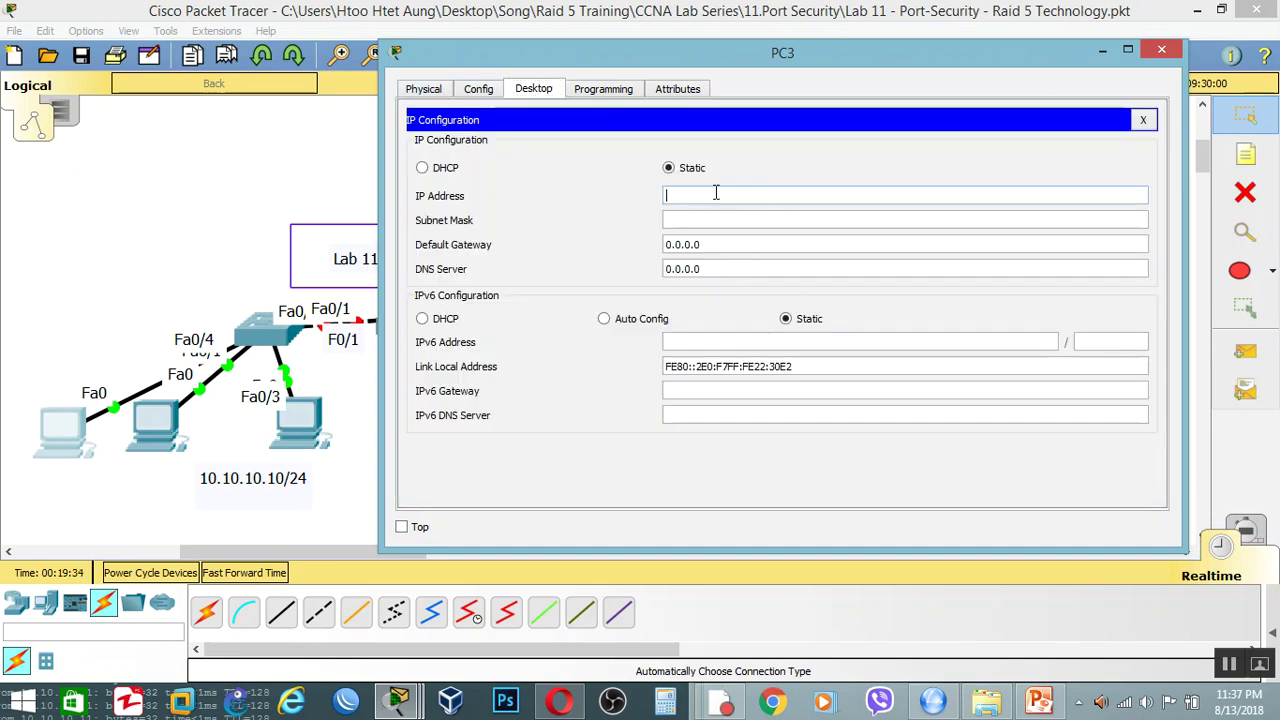
pyautogui.write('10.10.10.13')
pyautogui.press('Tab')
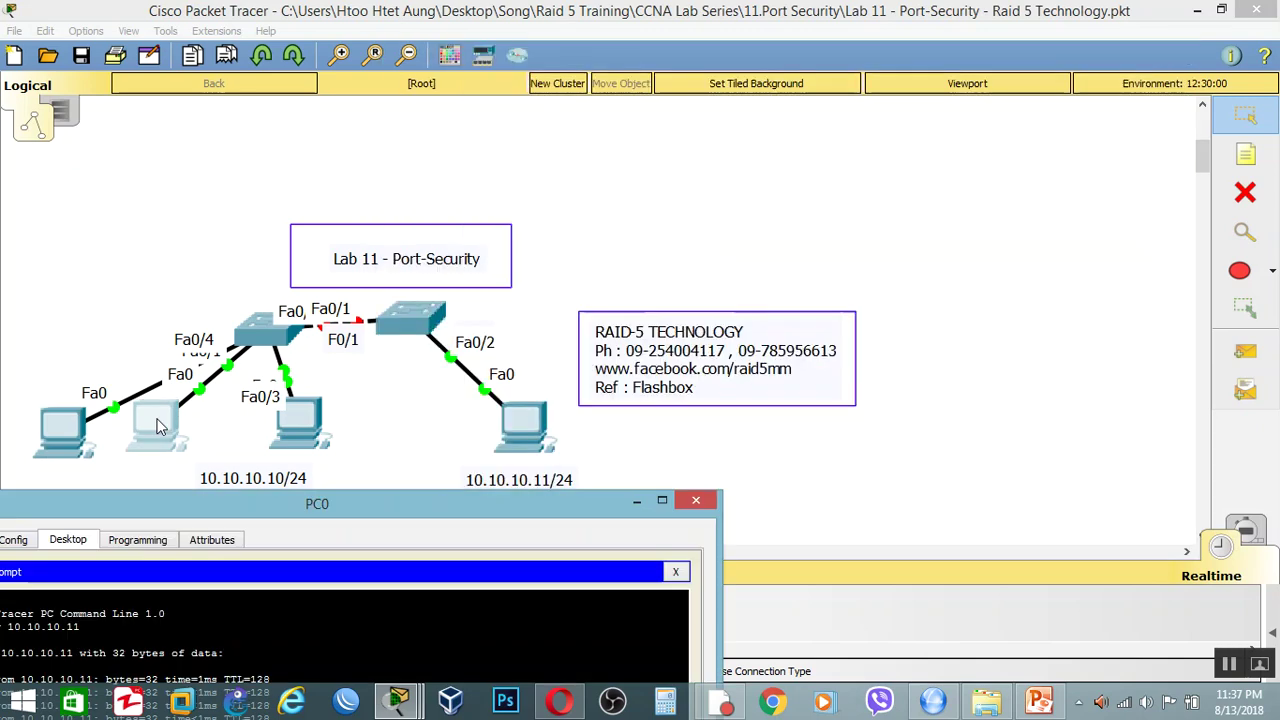
# Change PC0's static IP address to 10.10.10.12 and close its windows.
pyautogui.click(695, 500)
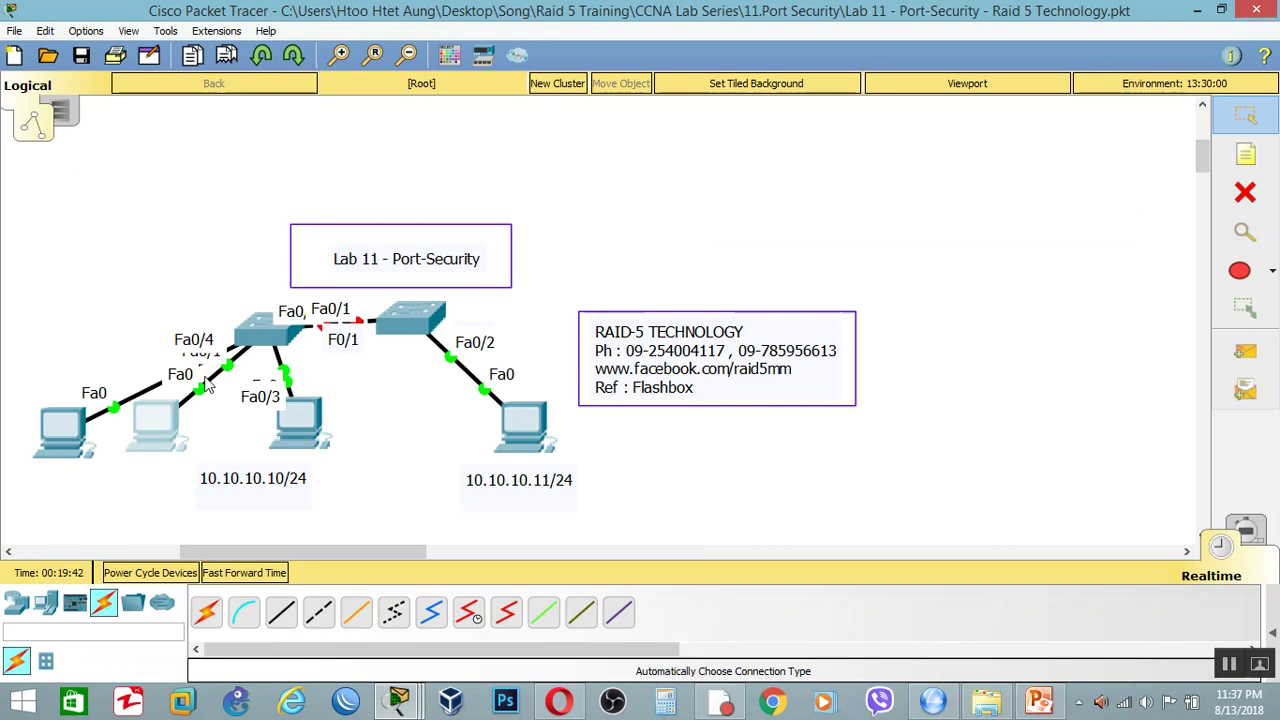
pyautogui.click(155, 428)
pyautogui.click(362, 206)
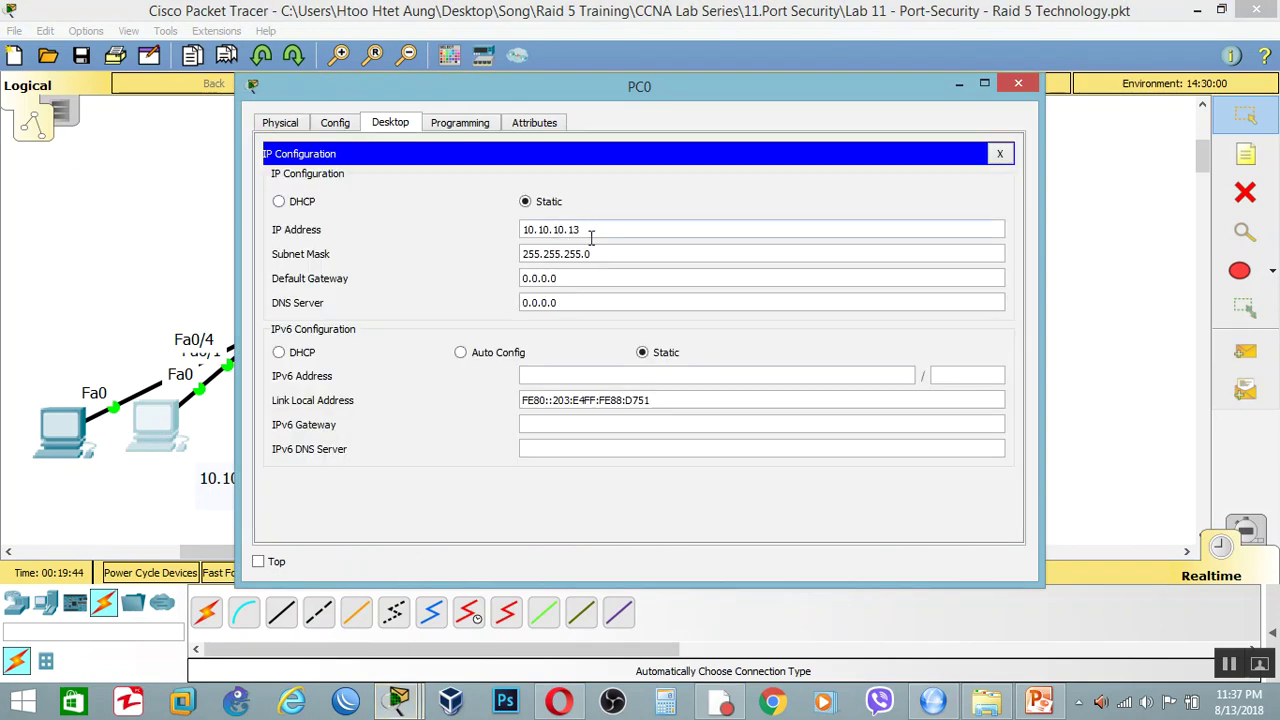
pyautogui.press('BackSpace')
pyautogui.write('2')
pyautogui.click(999, 153)
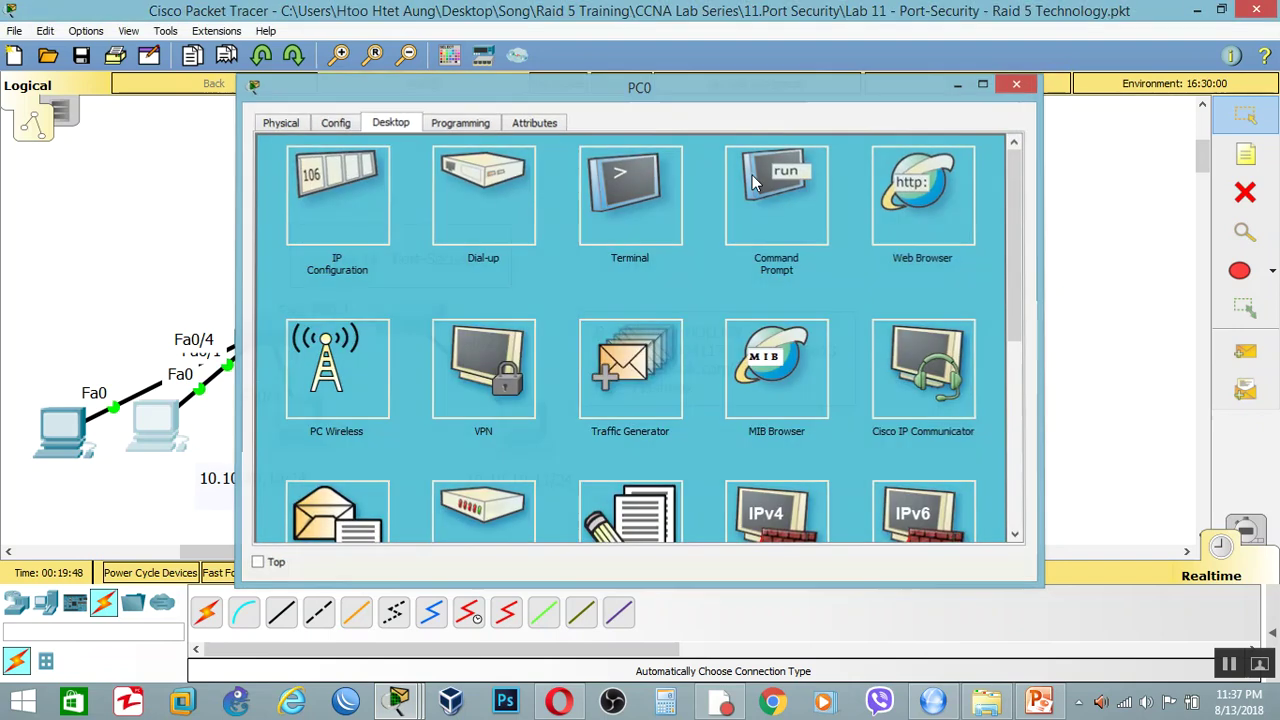
pyautogui.click(1016, 83)
# Assign PC3 the static IP address 10.10.10.13 with subnet mask 255.255.255.0.
pyautogui.click(62, 440)
pyautogui.click(761, 198)
pyautogui.write('10.10.10.136')
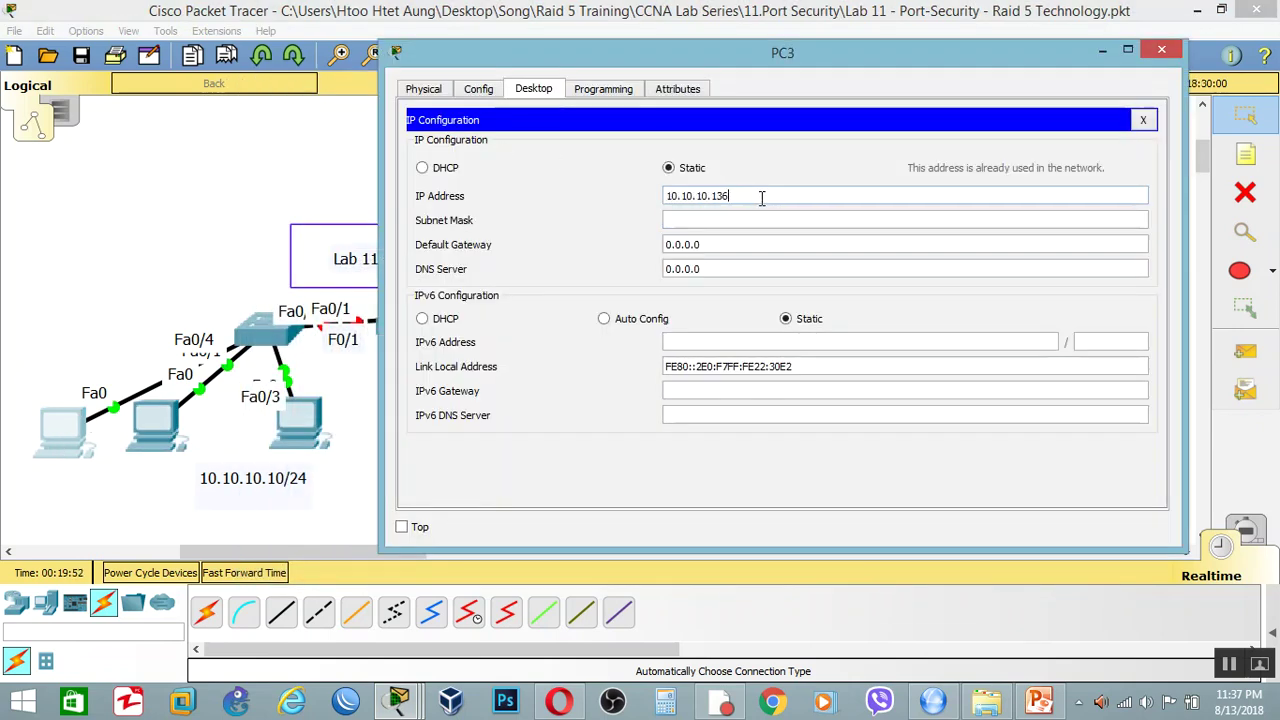
pyautogui.press('Tab')
pyautogui.write('555.255.255.0')
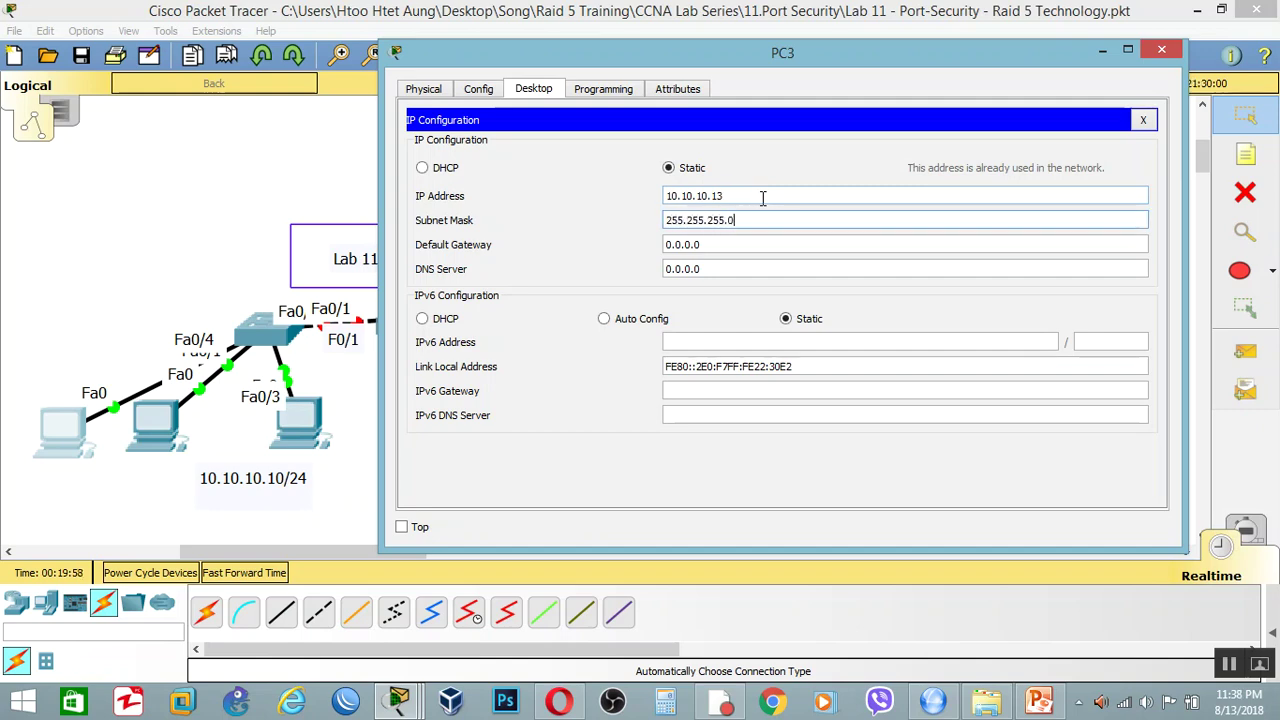
# Check PC3's addressing with ipconfig in its command prompt, and ping 10.10.10.12.
pyautogui.click(1143, 120)
pyautogui.click(887, 180)
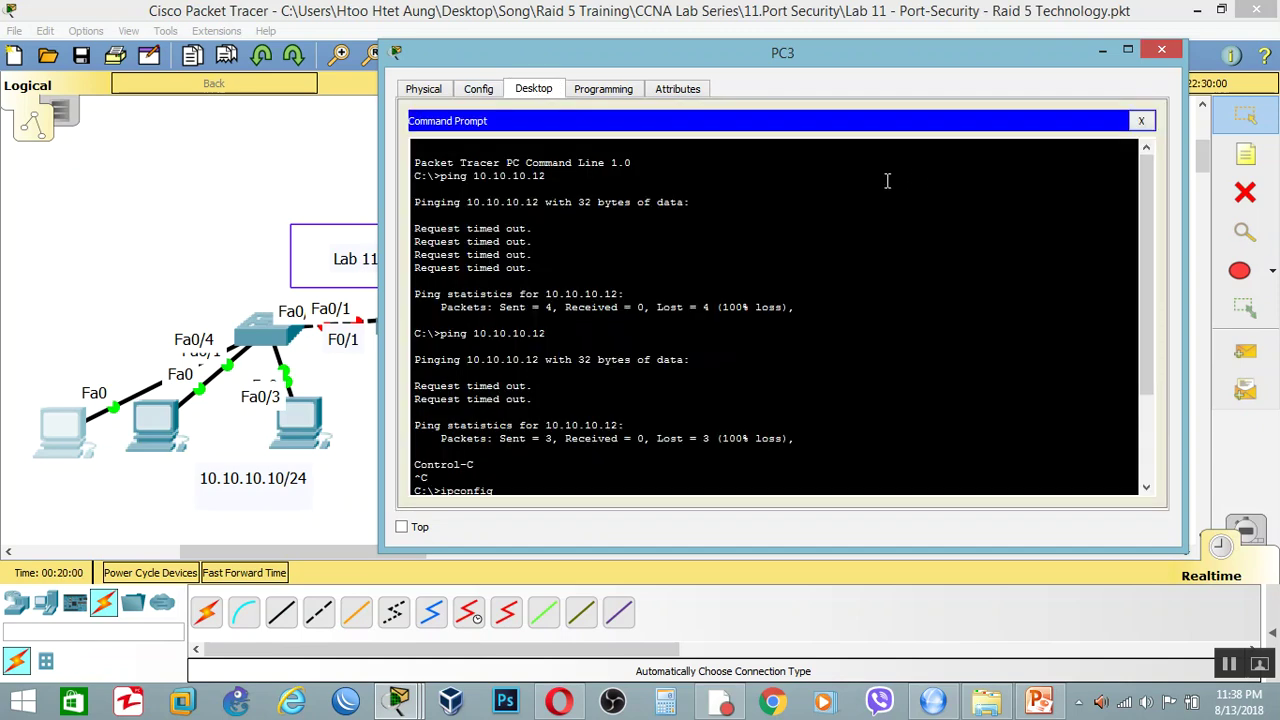
pyautogui.press('Up')
pyautogui.press('Return')
pyautogui.press('Up')
pyautogui.press('Up')
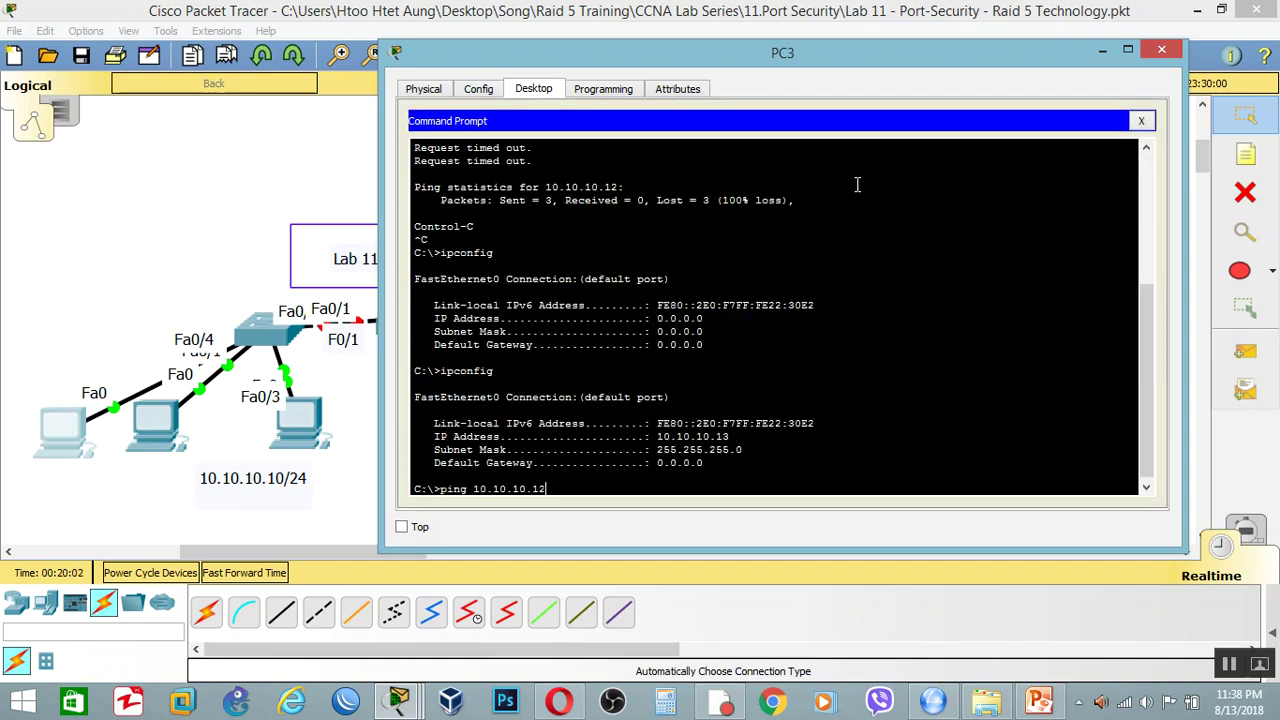
pyautogui.press('Return')
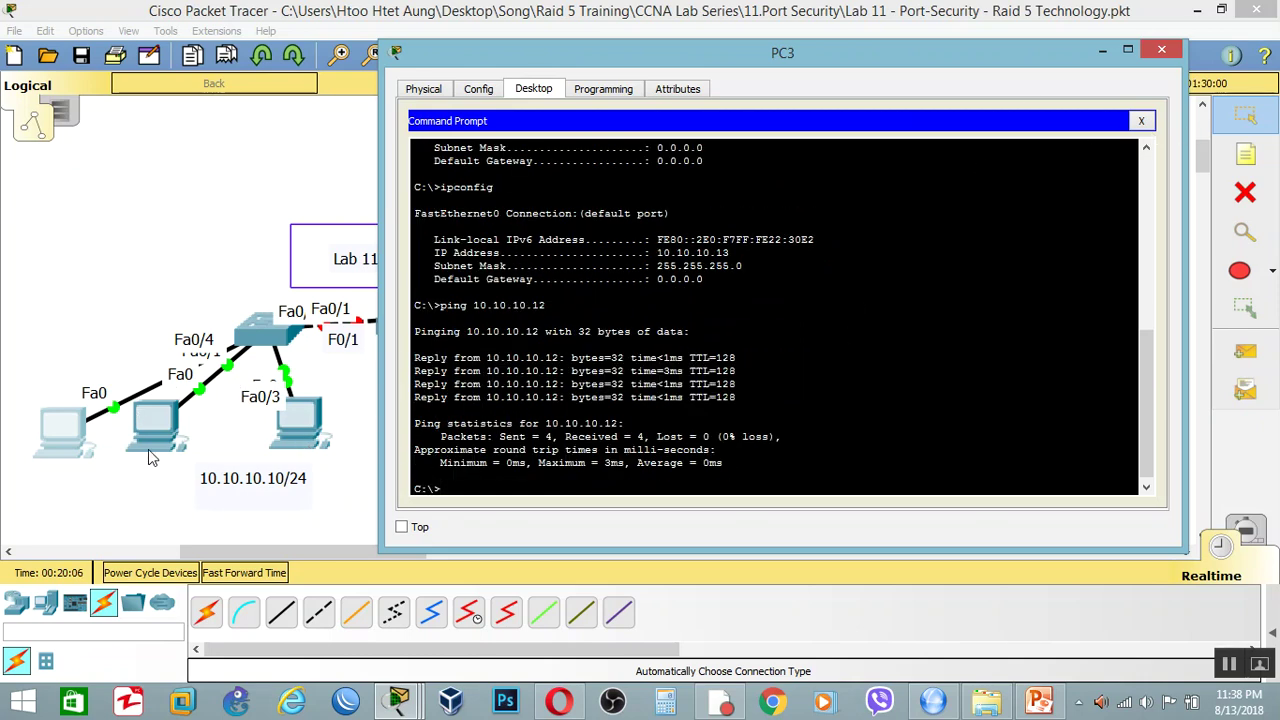
# Ping 10.10.10.11 from PC3 to test the path across the SW1 link, and close PC3's window.
pyautogui.moveTo(962, 62); pyautogui.dragTo(1016, 52)
pyautogui.press('Up')
pyautogui.write('1')
pyautogui.press('Return')
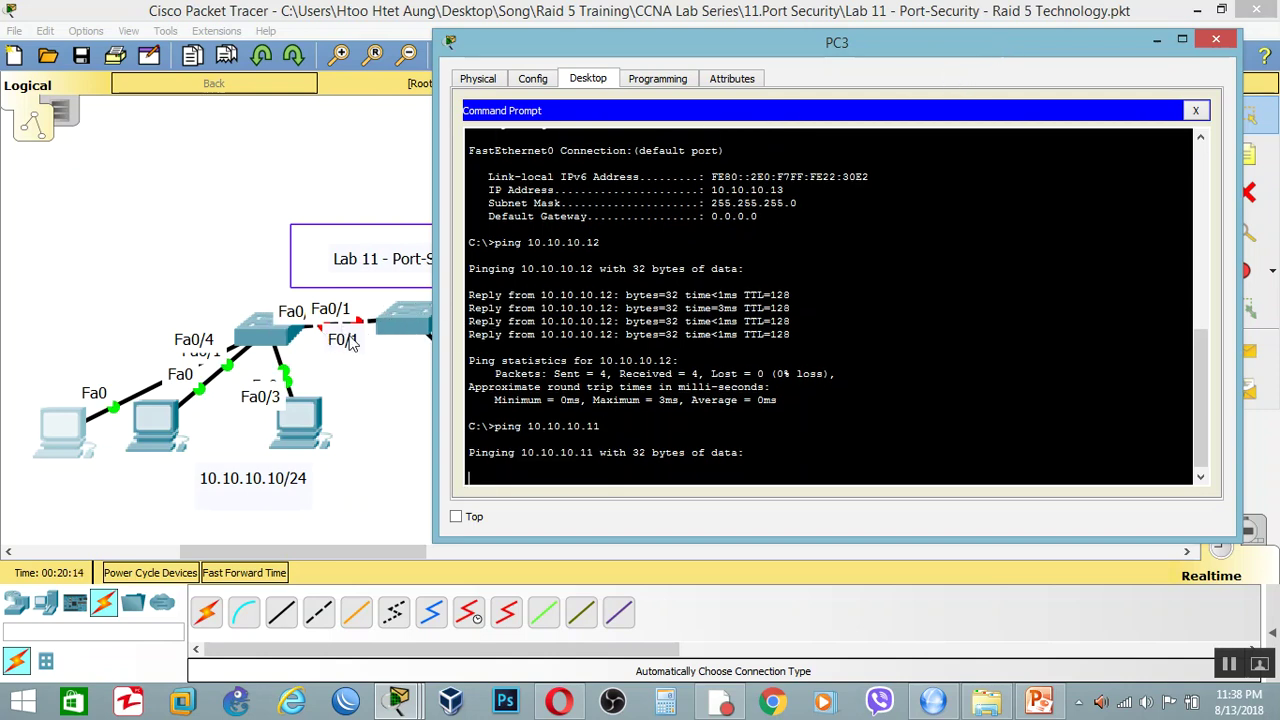
pyautogui.moveTo(885, 53); pyautogui.dragTo(1058, 43)
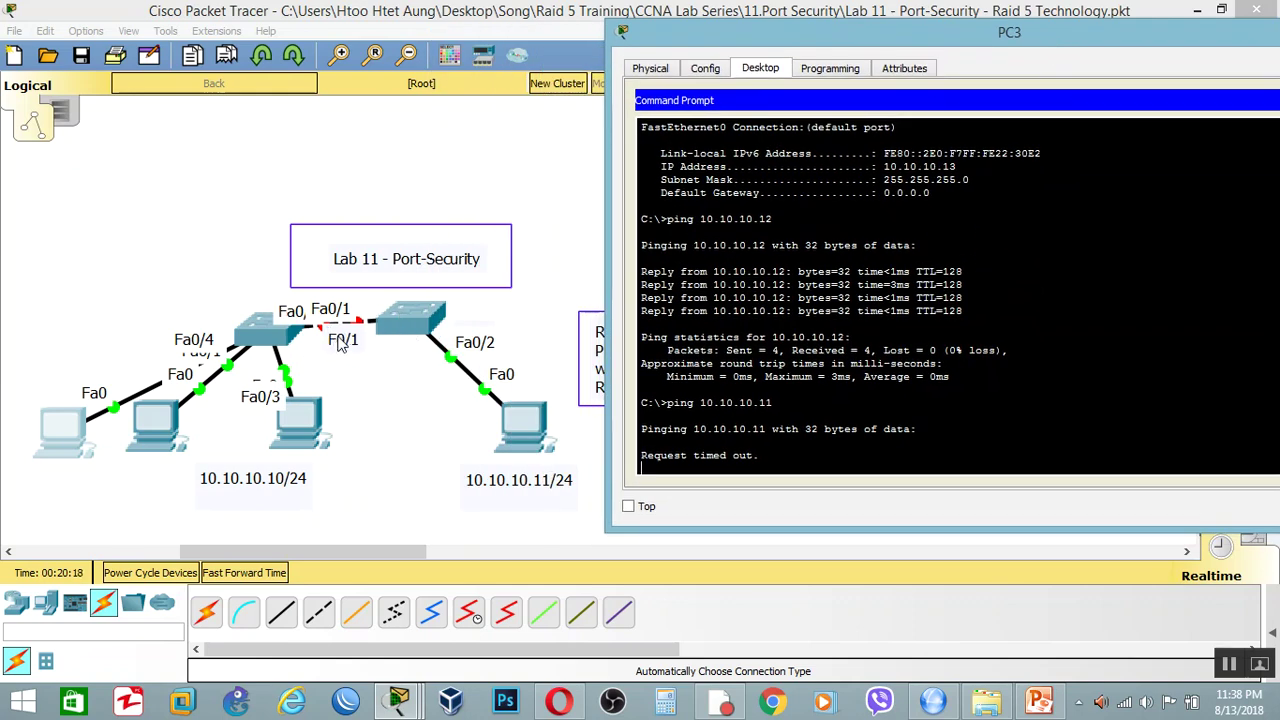
pyautogui.moveTo(1054, 34); pyautogui.dragTo(769, 88)
pyautogui.click(1097, 86)
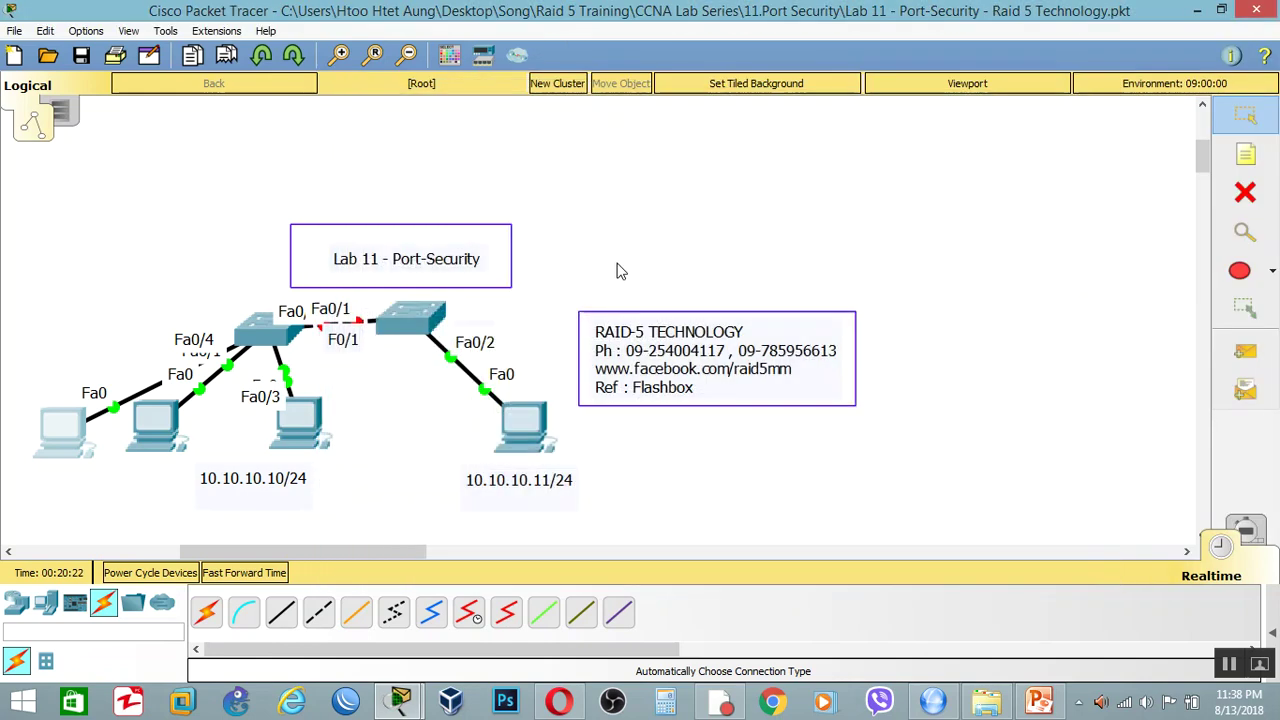
# Examine the interface-down messages in SW1's CLI, and run show port-security int f0/1 to check the violation count and maximum addresses.
pyautogui.click(403, 328)
pyautogui.press('Return')
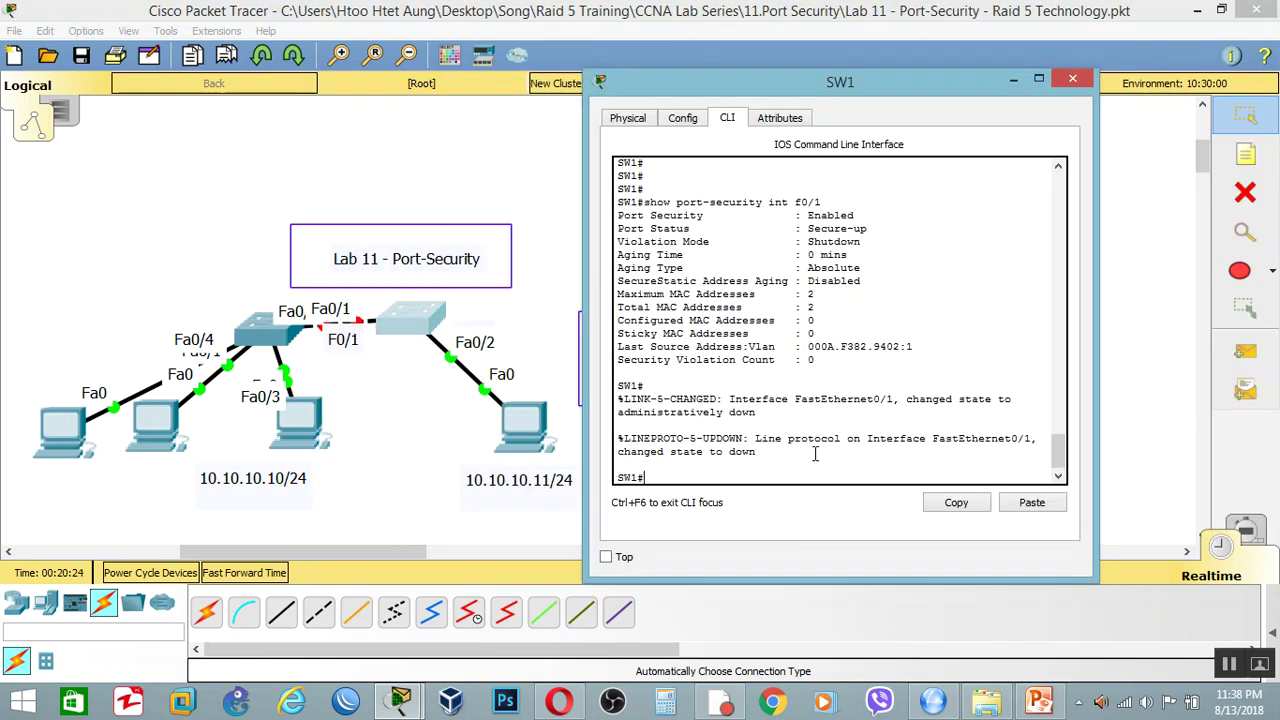
pyautogui.moveTo(747, 440); pyautogui.dragTo(755, 438)
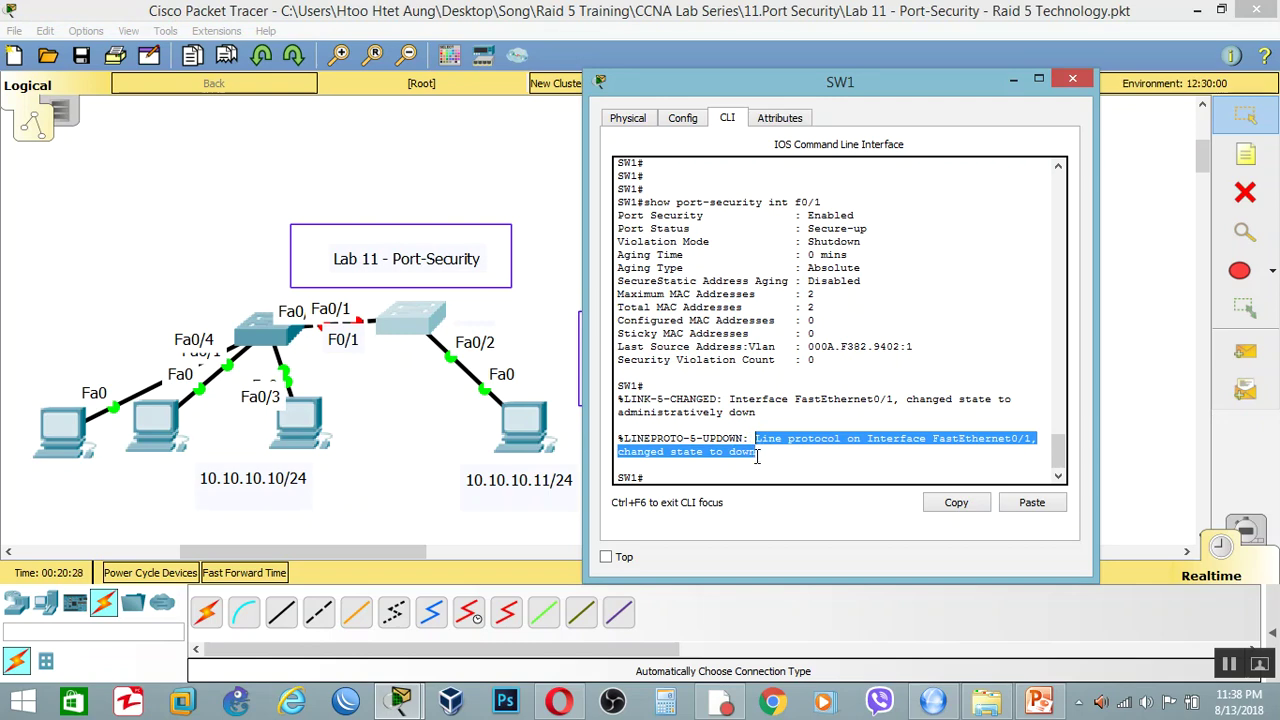
pyautogui.press('Up')
pyautogui.press('Return')
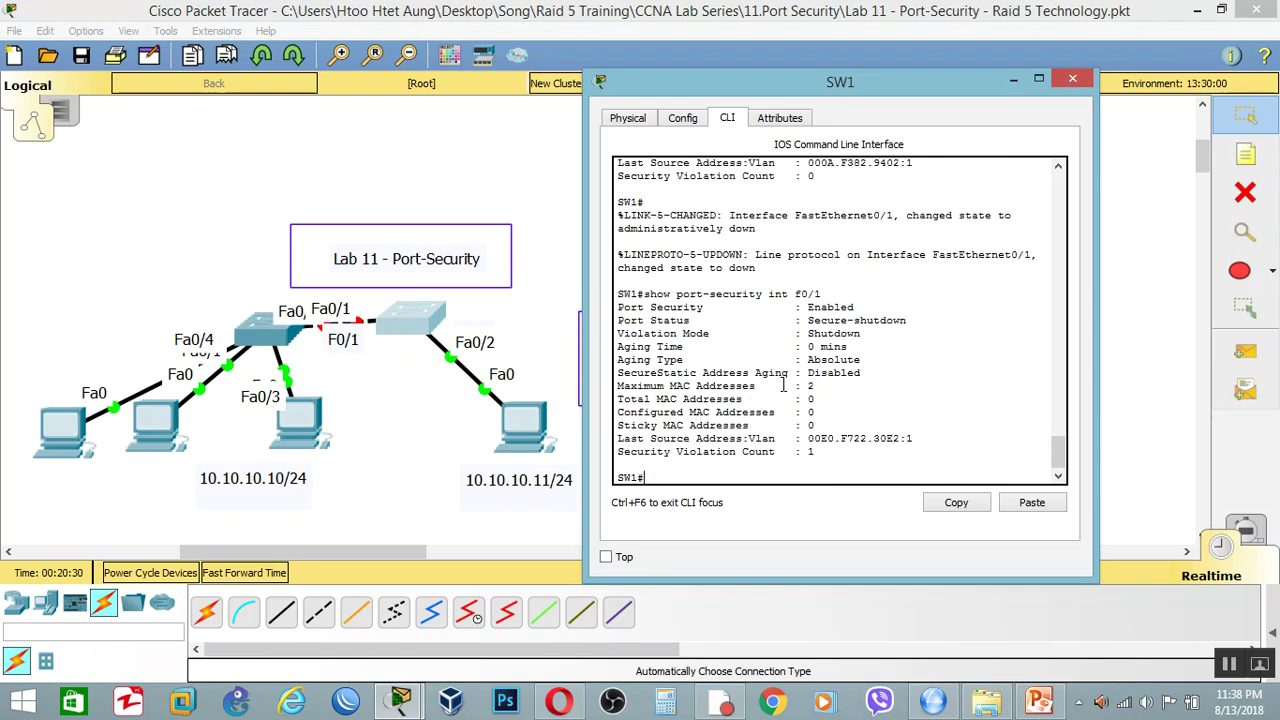
pyautogui.moveTo(816, 456); pyautogui.dragTo(614, 451)
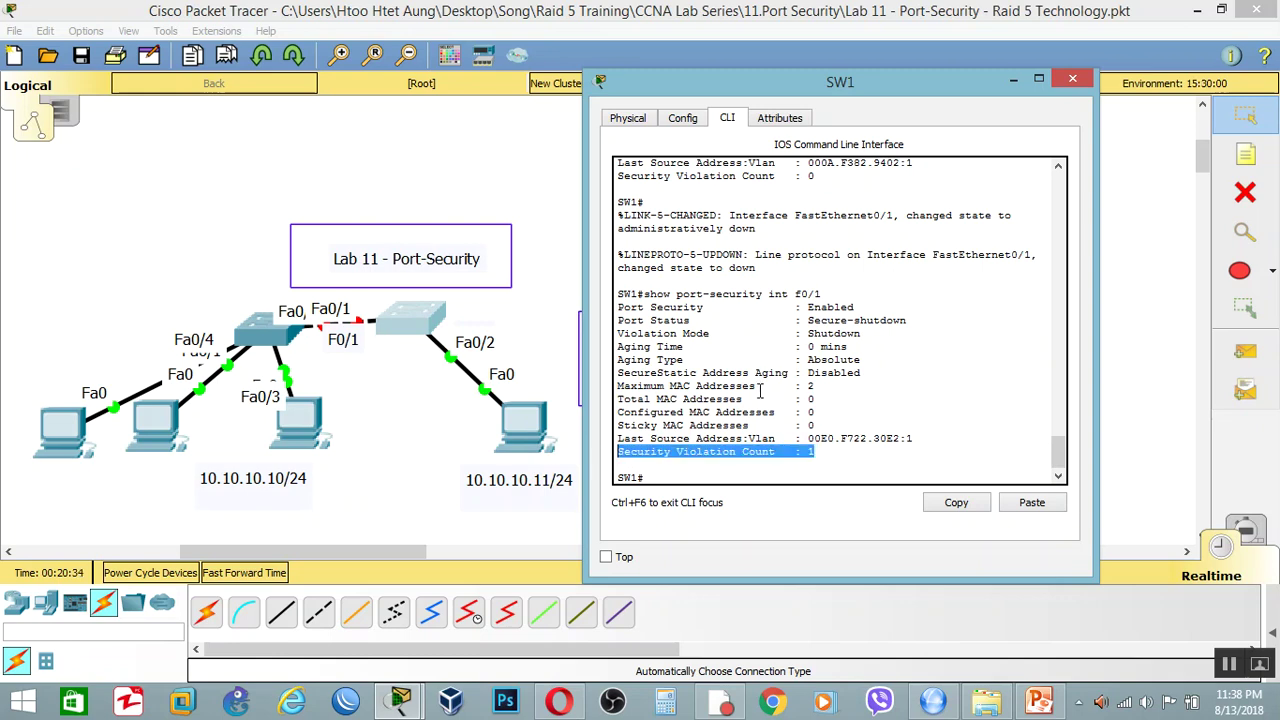
pyautogui.moveTo(818, 388); pyautogui.dragTo(622, 399)
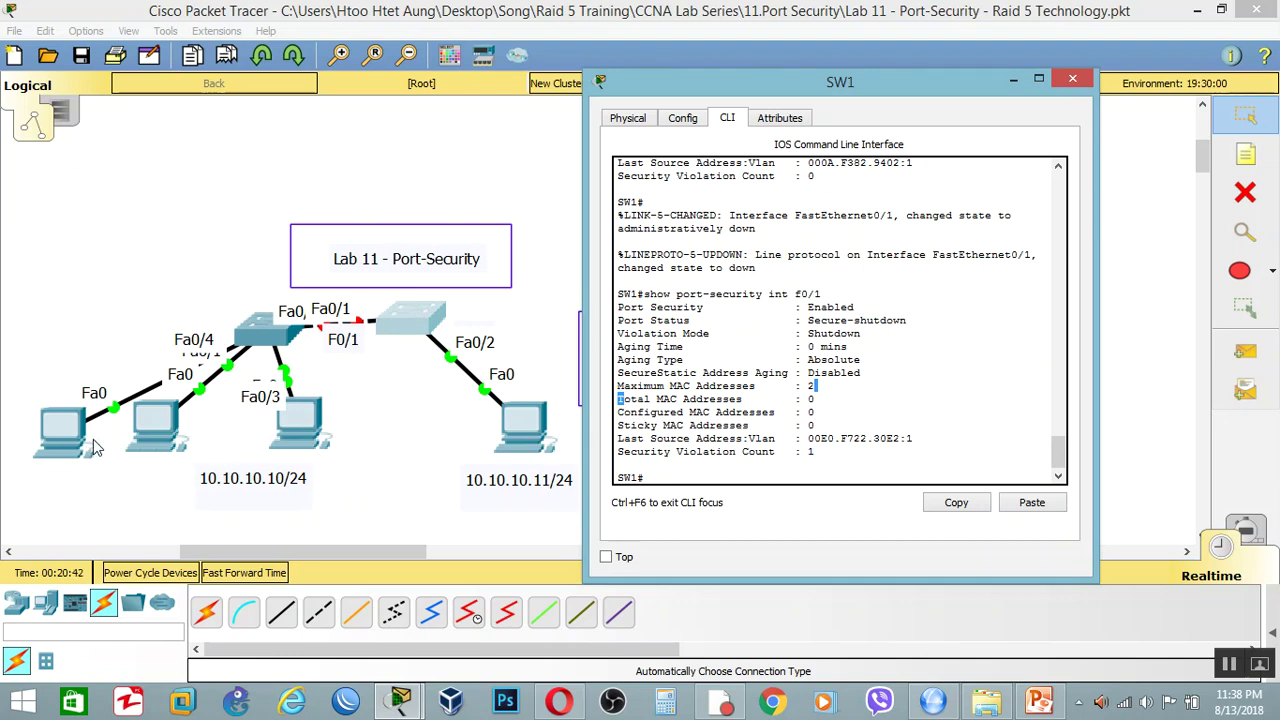
pyautogui.click(681, 468)
pyautogui.write(']')
pyautogui.press('Return')
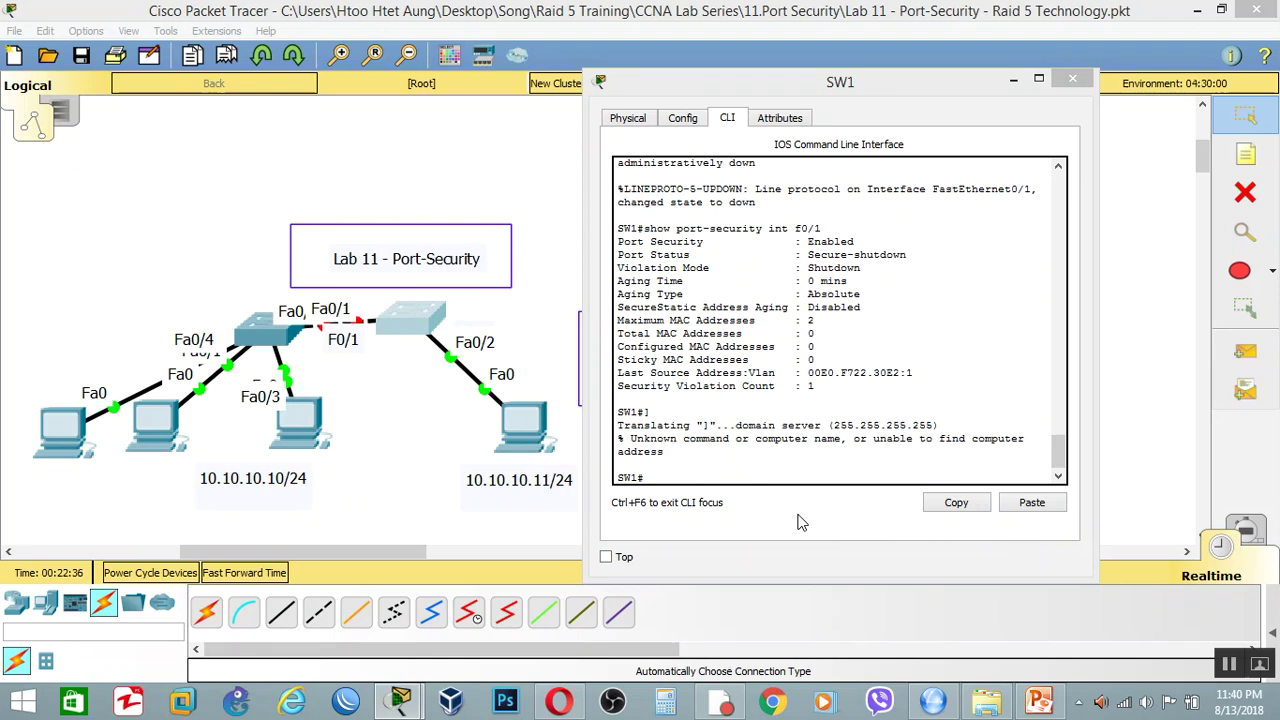
# Enter configuration mode on SW1, select interface f0/1, and issue no shut on it.
pyautogui.click(841, 481)
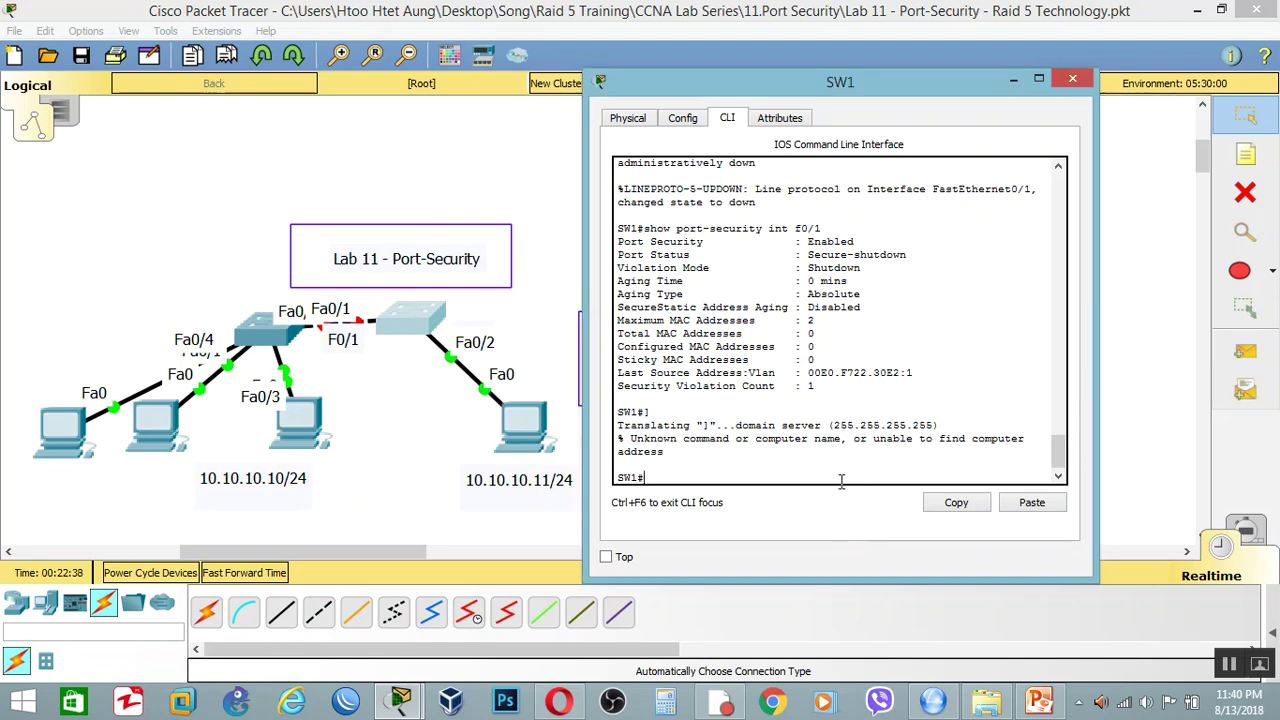
pyautogui.write('config t')
pyautogui.press('Return')
pyautogui.press('Return')
pyautogui.write('int')
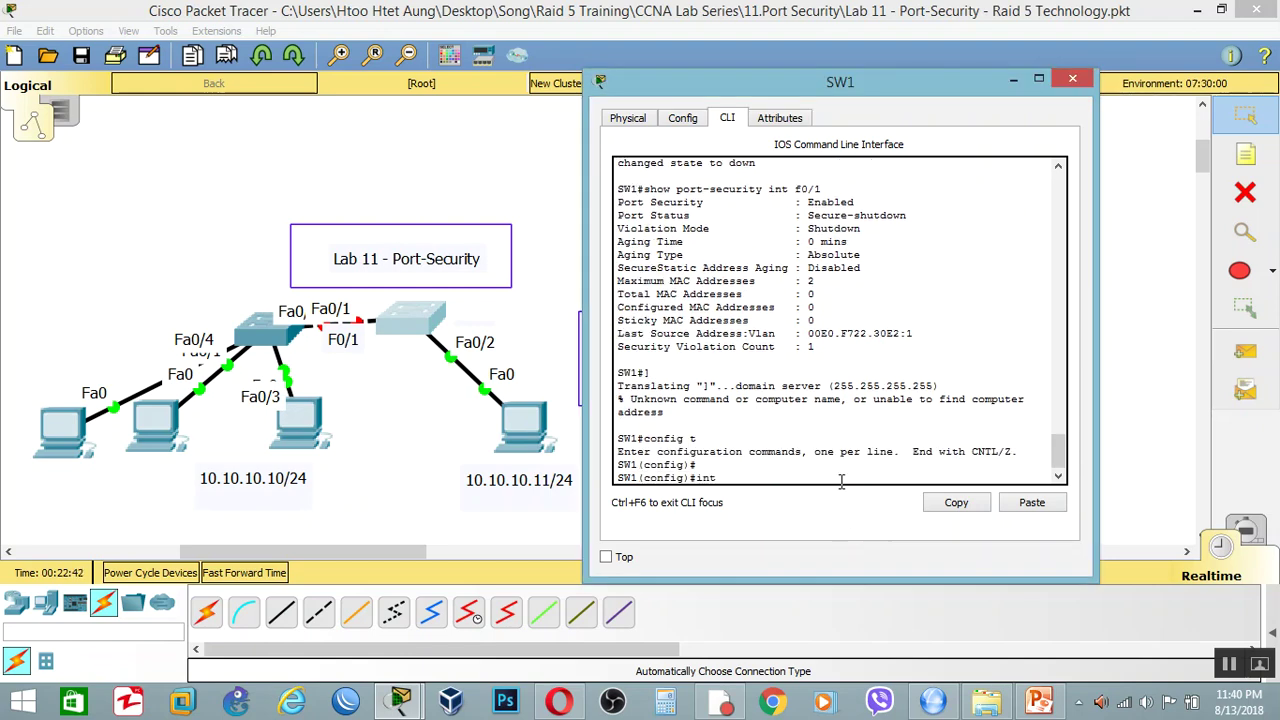
pyautogui.write(' f0/1')
pyautogui.press('Return')
pyautogui.write('s')
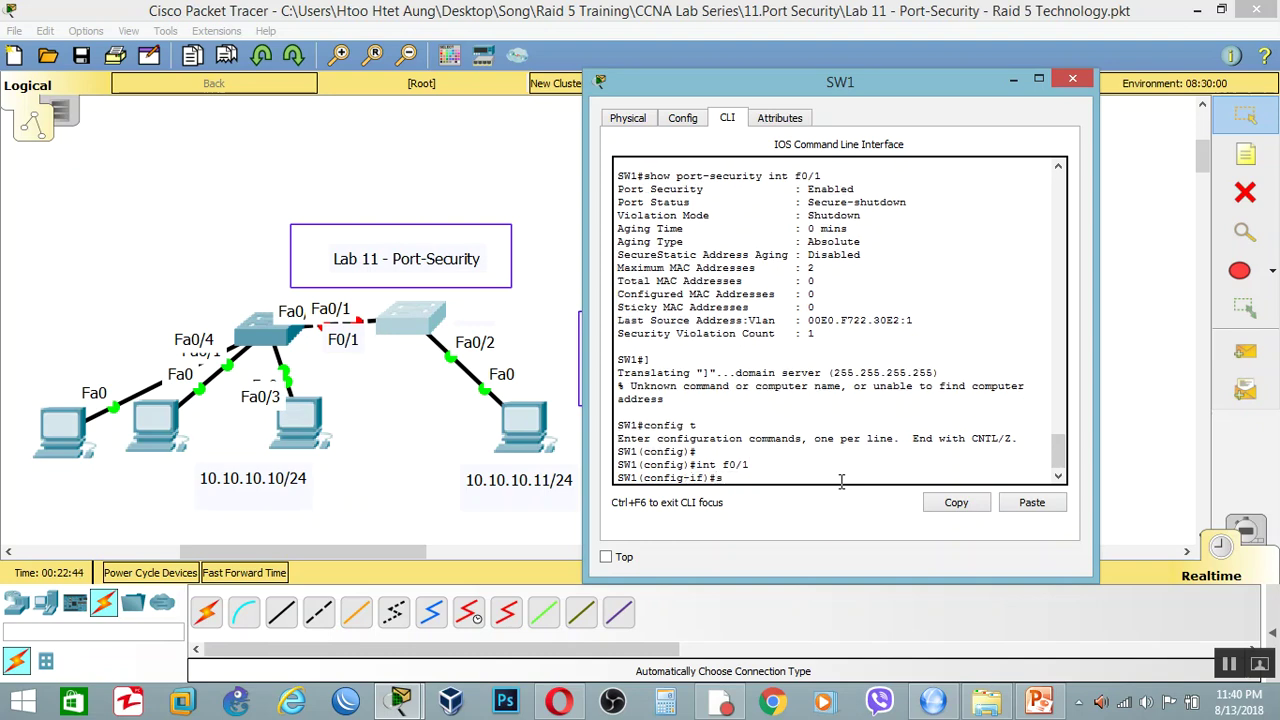
pyautogui.write('no shut')
pyautogui.press('Return')
pyautogui.press('Return')
pyautogui.press('Return')
pyautogui.press('Return')
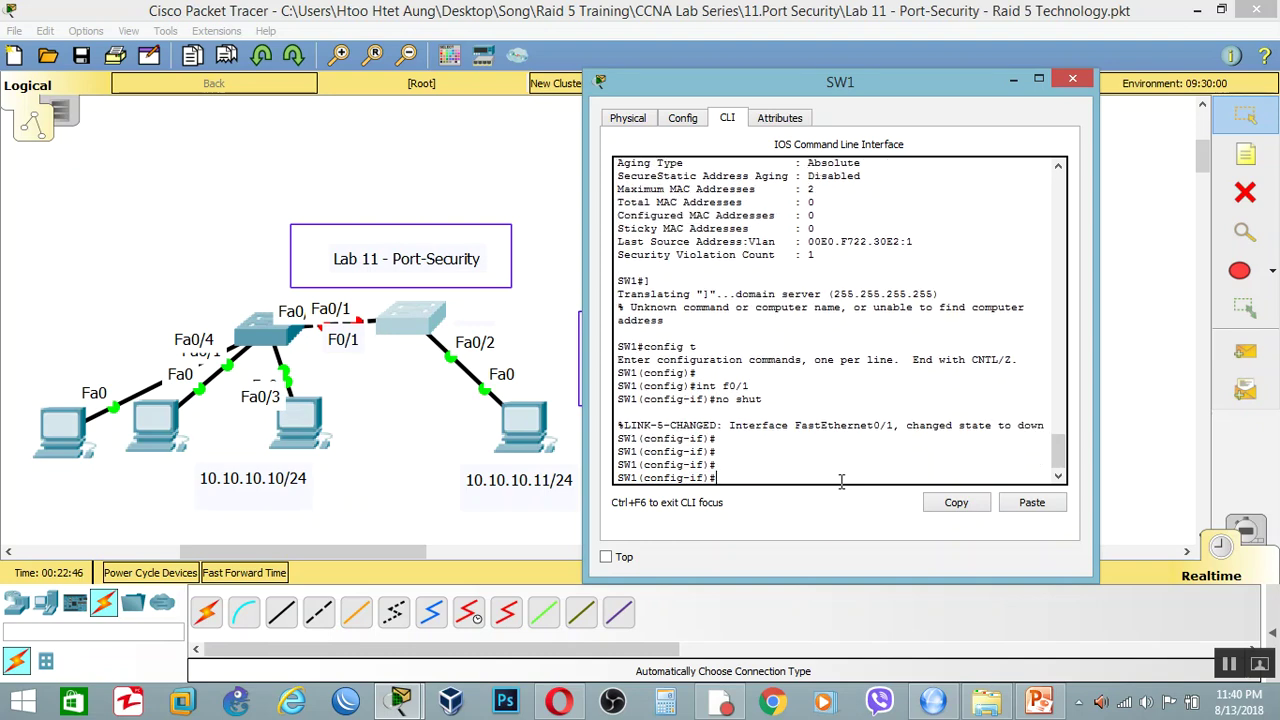
# Shut down SW1's interface f0/1 explicitly and re-enable it with no shut.
pyautogui.write('shut')
pyautogui.press('Return')
pyautogui.write('no shut')
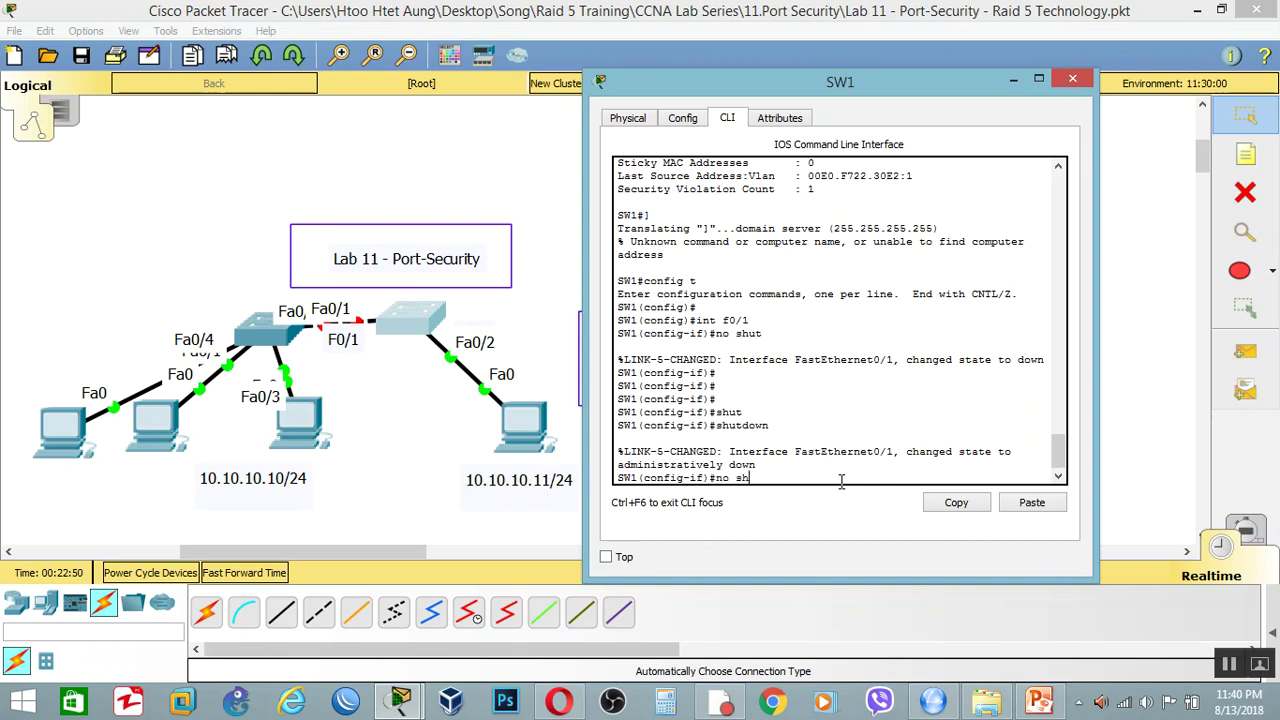
pyautogui.press('Return')
pyautogui.press('Return')
pyautogui.press('Return')
pyautogui.press('Return')
pyautogui.press('Return')
pyautogui.press('Return')
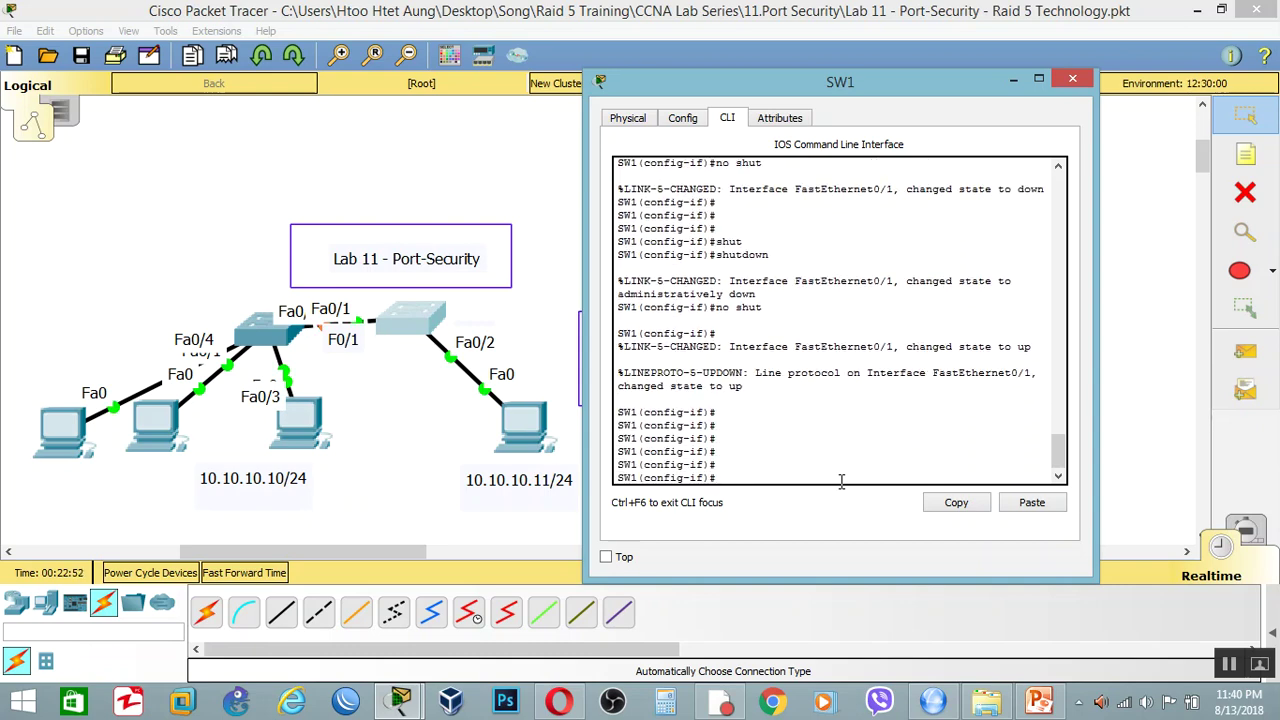
# Leave SW1's configuration mode with end, and fast-forward the simulation time twice.
pyautogui.write('end')
pyautogui.press('Return')
pyautogui.press('Return')
pyautogui.press('Return')
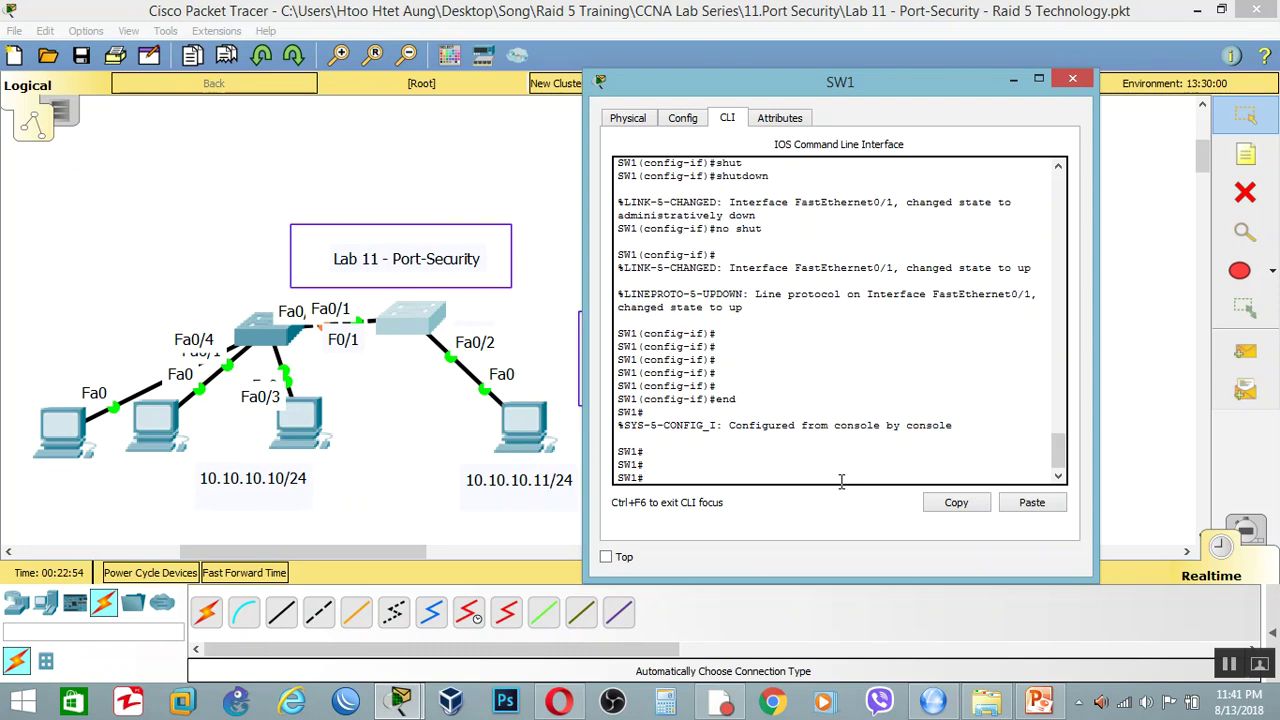
pyautogui.click(262, 576)
pyautogui.click(262, 576)
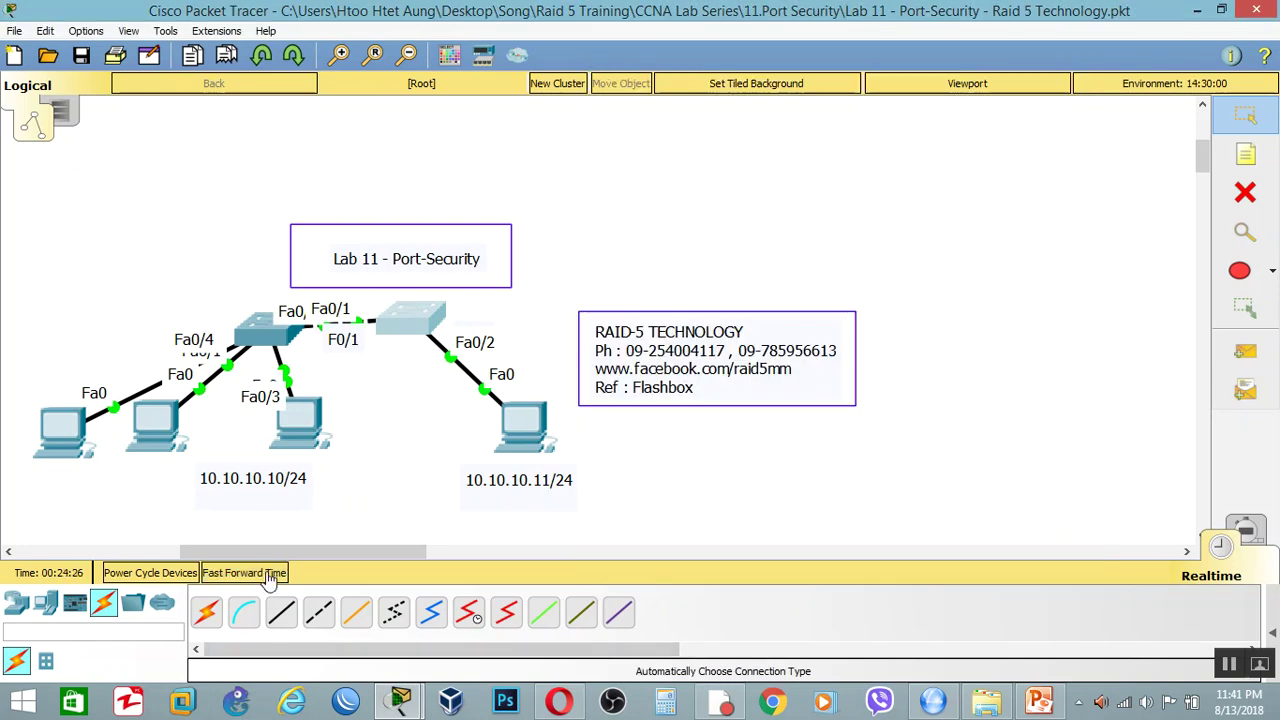